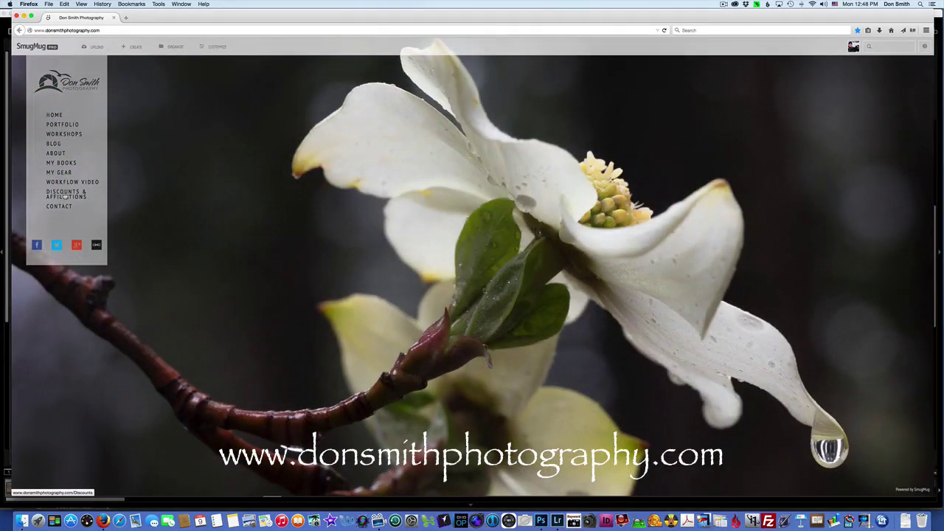
Open the website's Discounts & Affiliations page to read the offers, and switch to Lightroom
{"action": "left_click", "coordinate": [64, 196]}
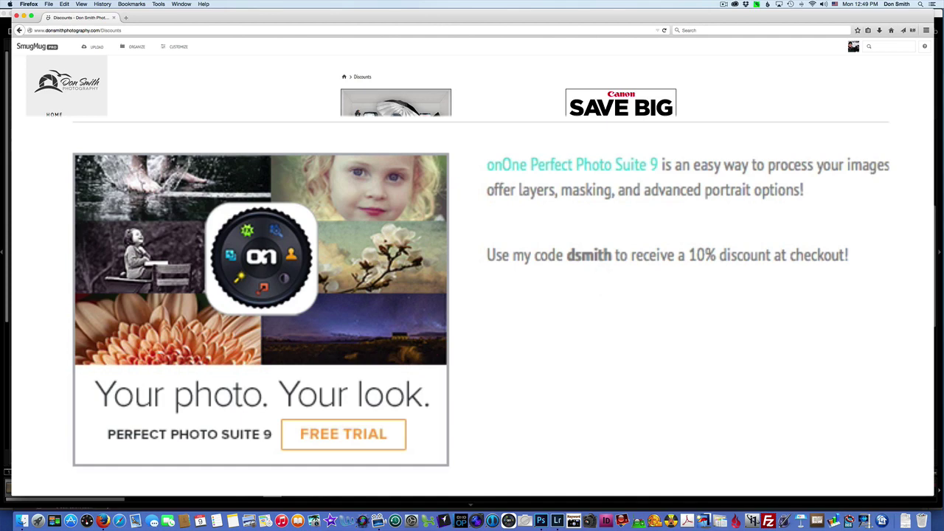
{"action": "key", "text": "super+0"}
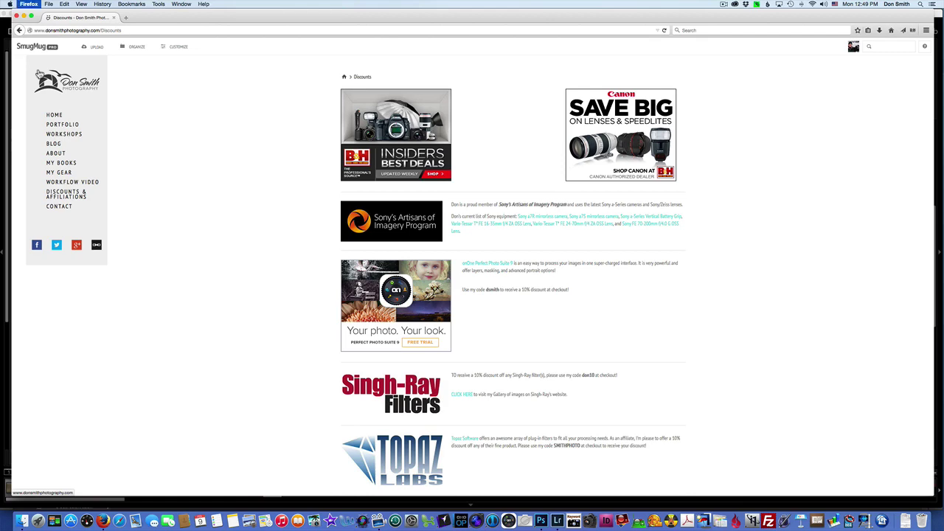
{"action": "key", "text": "super+Tab"}
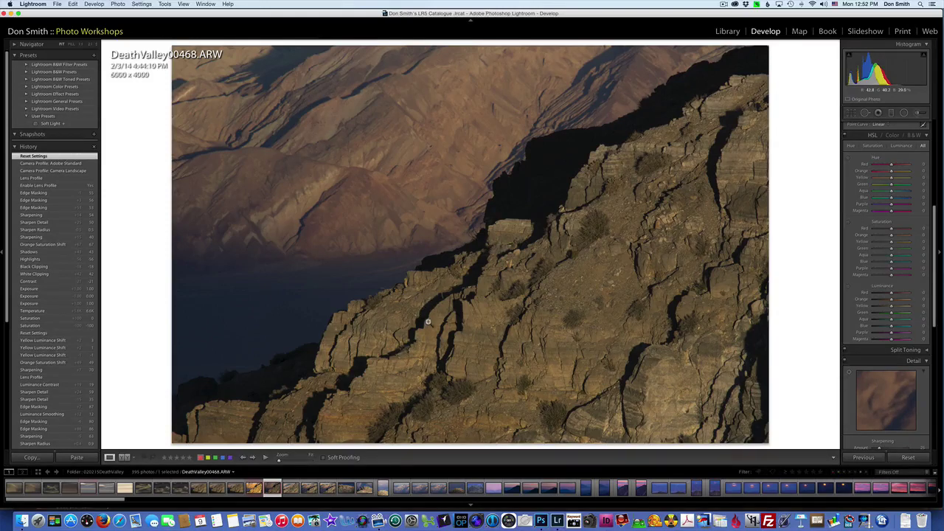
Compare the finished sunset image in Photoshop with the unedited raw photo in Lightroom, ending in Lightroom
{"action": "left_click", "coordinate": [542, 521]}
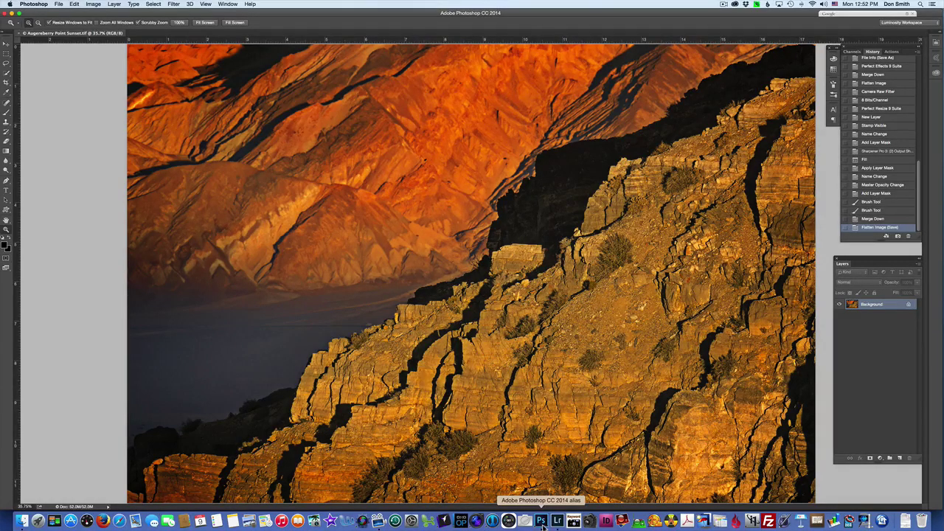
{"action": "left_click", "coordinate": [559, 521]}
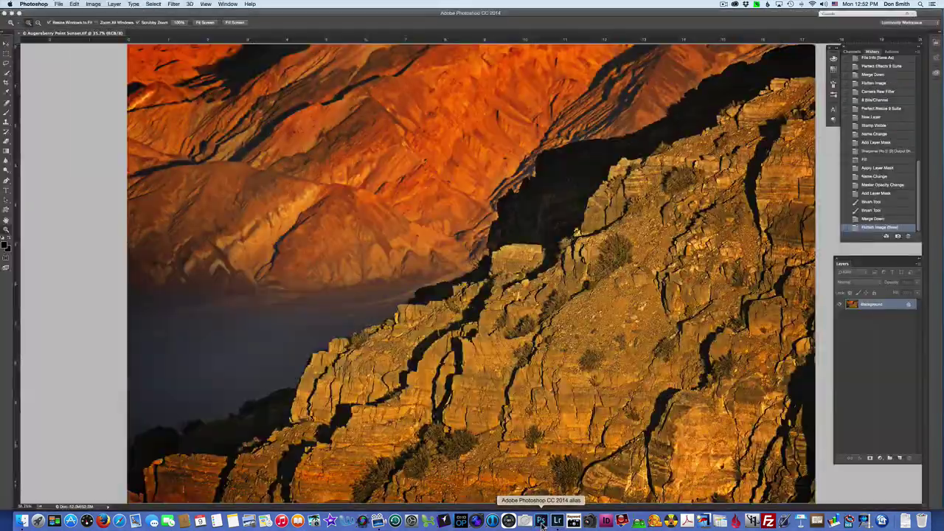
{"action": "left_click", "coordinate": [542, 521]}
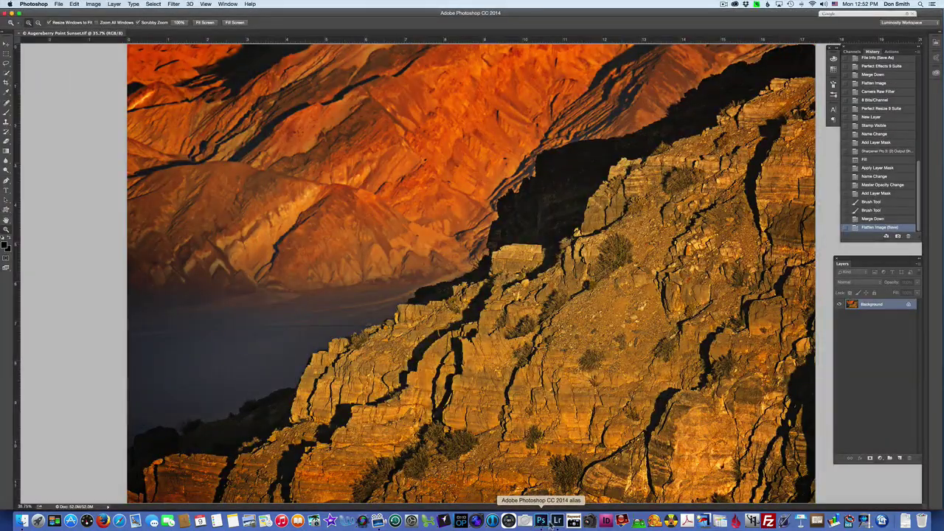
{"action": "left_click", "coordinate": [558, 522]}
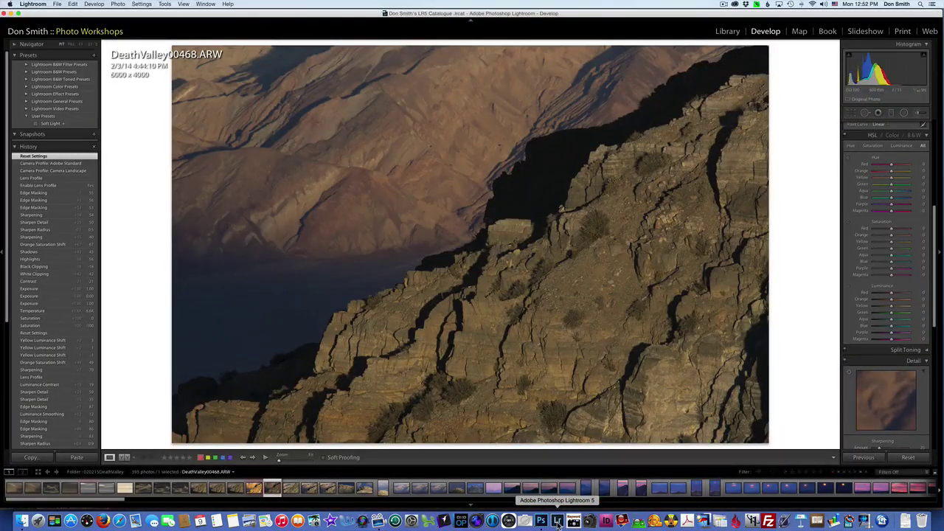
Warm the white balance temperature to about 6430 and raise the photo's exposure to +1.20
{"action": "scroll", "coordinate": [935, 258], "scroll_direction": "up", "scroll_amount": 10}
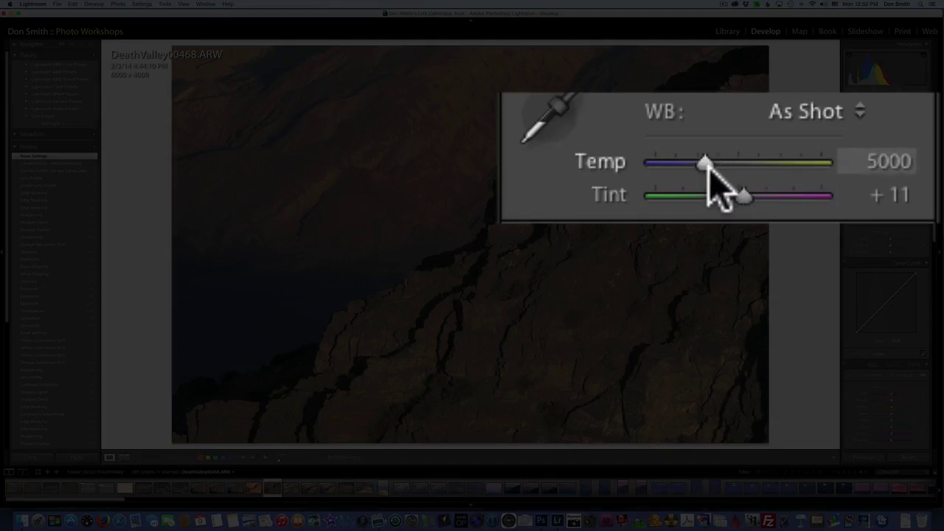
{"action": "left_click_drag", "start_coordinate": [707, 164], "coordinate": [732, 169]}
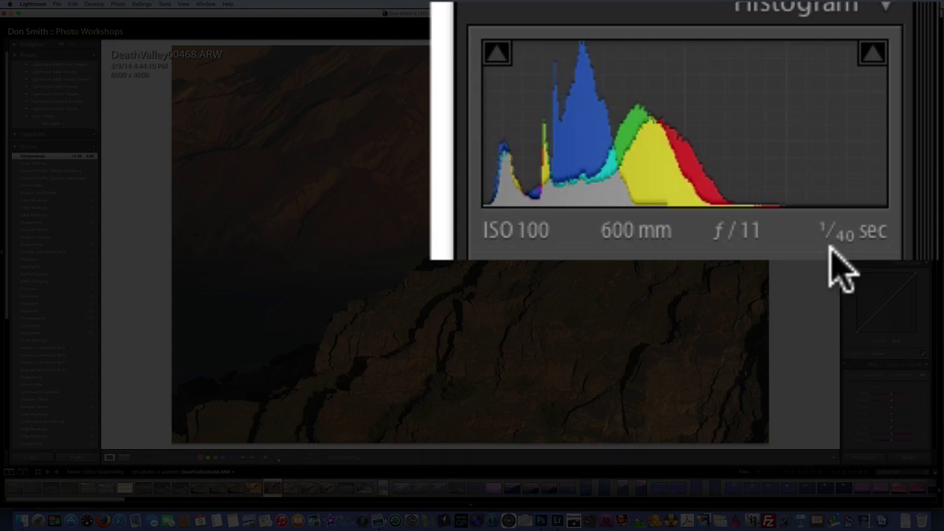
{"action": "mouse_move", "coordinate": [697, 171]}
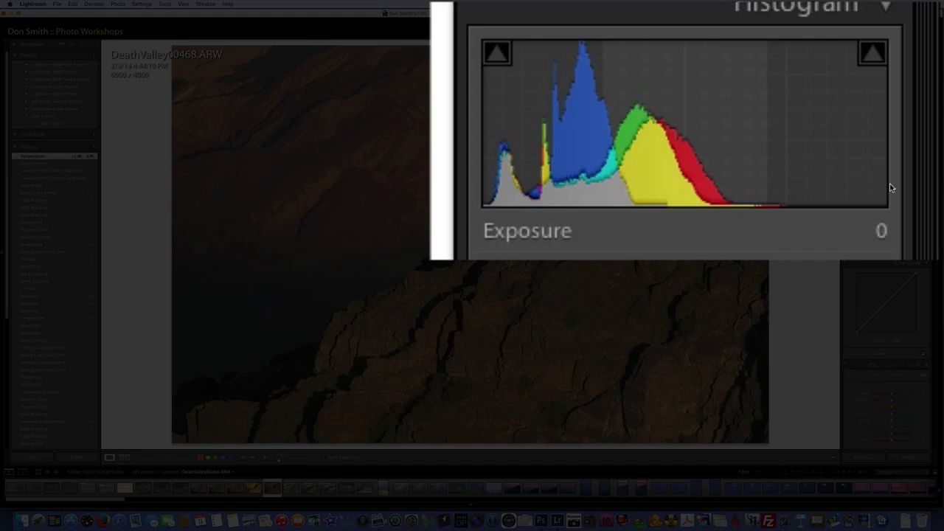
{"action": "left_click_drag", "start_coordinate": [890, 187], "coordinate": [894, 184]}
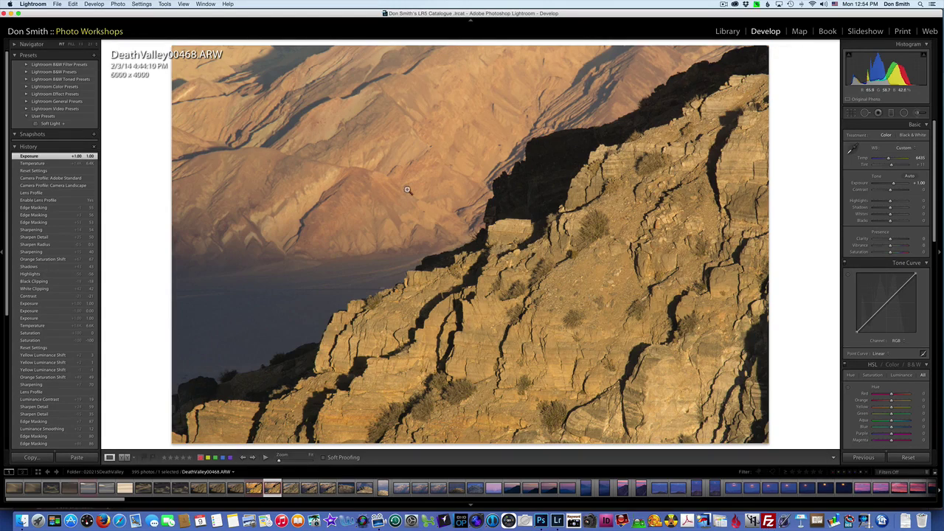
{"action": "double_click", "coordinate": [867, 184]}
{"action": "left_click_drag", "start_coordinate": [868, 184], "coordinate": [892, 186]}
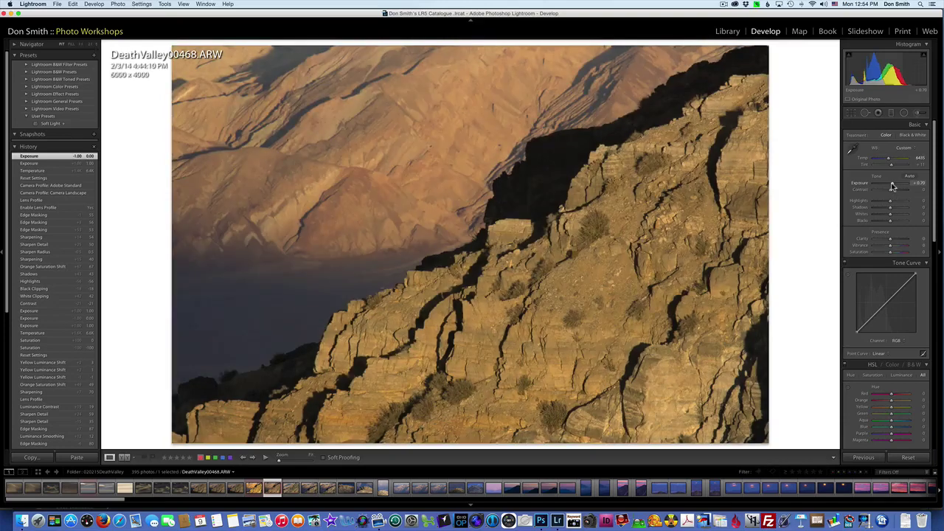
{"action": "left_click_drag", "start_coordinate": [892, 186], "coordinate": [894, 186]}
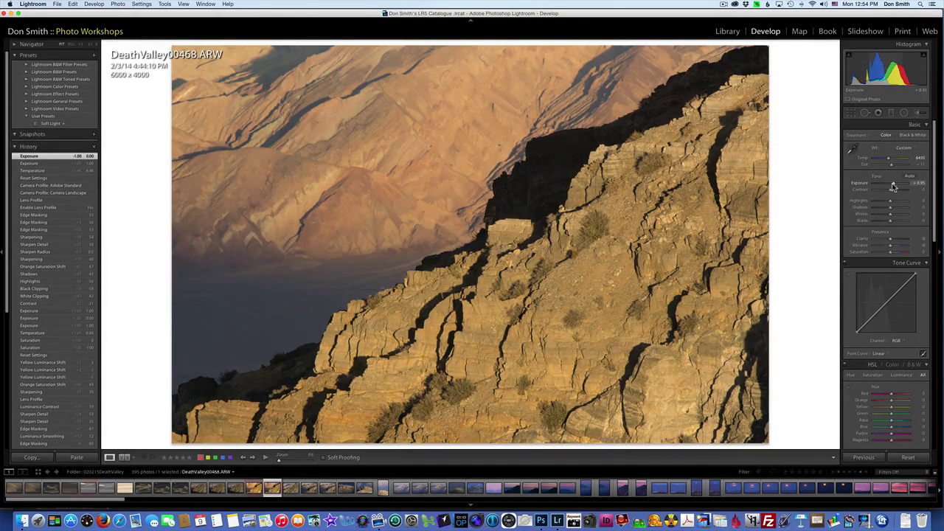
{"action": "left_click_drag", "start_coordinate": [891, 183], "coordinate": [892, 183]}
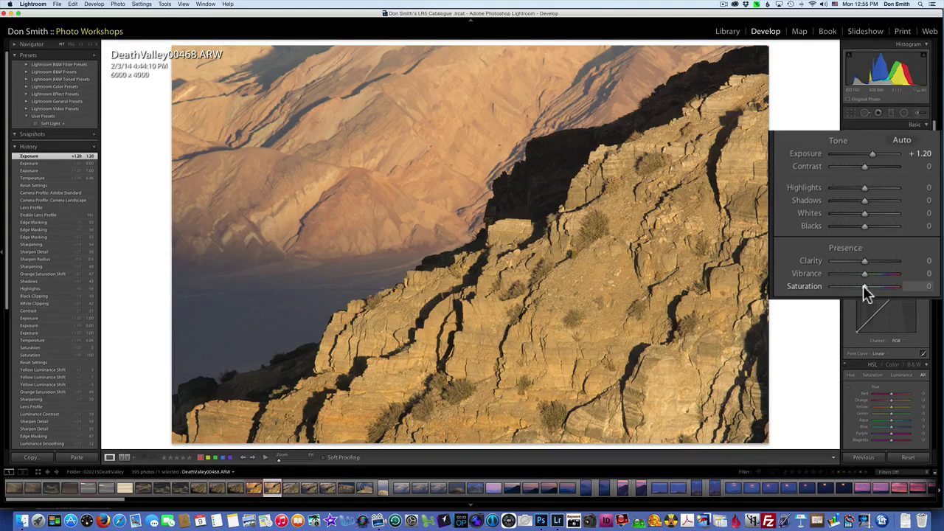
Judge the photo's tones with Saturation at -100, reset Saturation to 0, and lower Contrast to -21
{"action": "left_click_drag", "start_coordinate": [863, 286], "coordinate": [817, 287]}
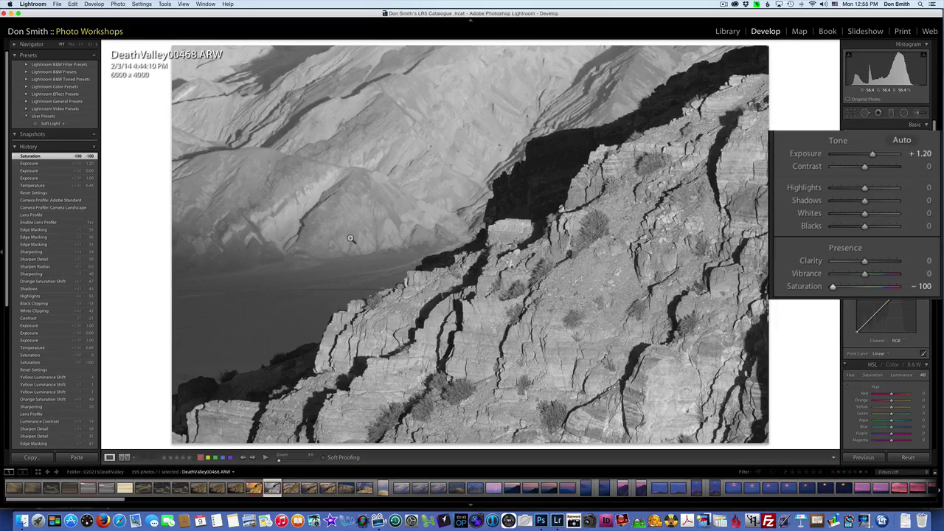
{"action": "double_click", "coordinate": [819, 287]}
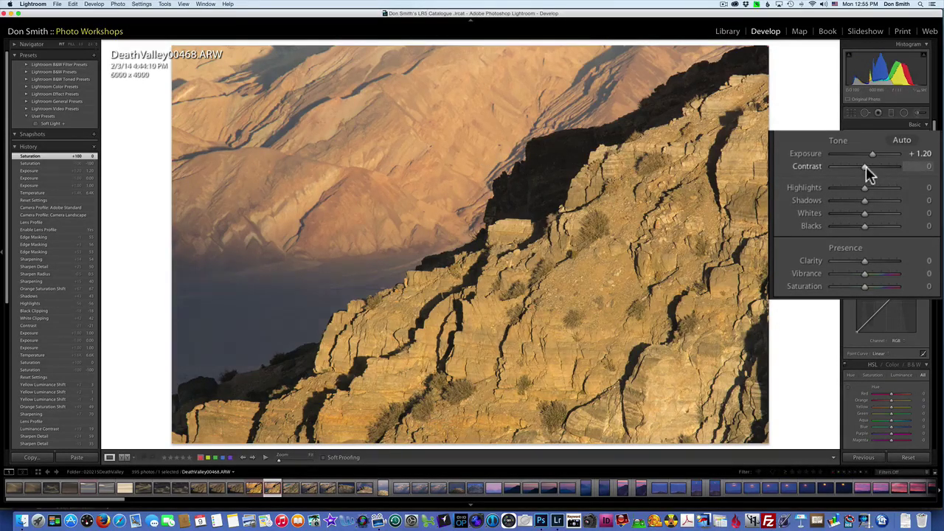
{"action": "left_click_drag", "start_coordinate": [866, 166], "coordinate": [860, 167]}
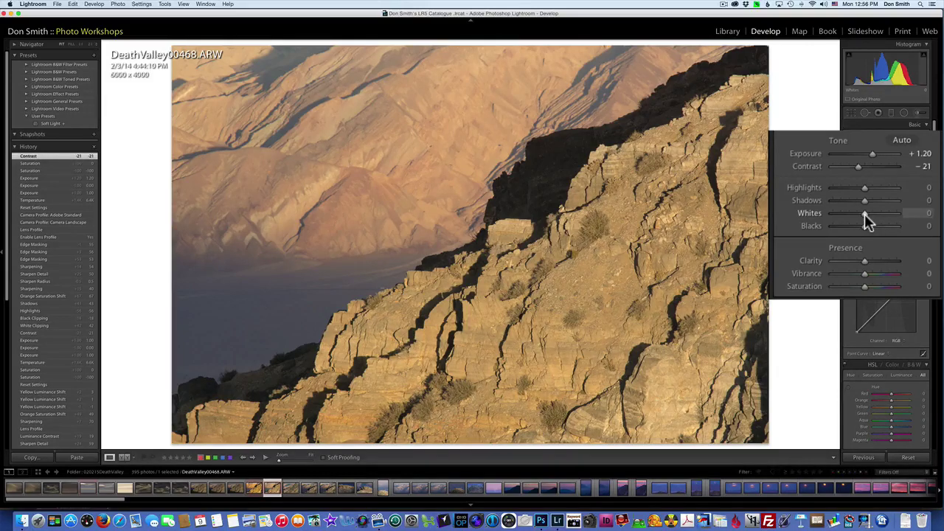
Set the white and black points using the clipping preview, with Whites at +38 and Blacks at -21
{"action": "key", "text": "alt"}
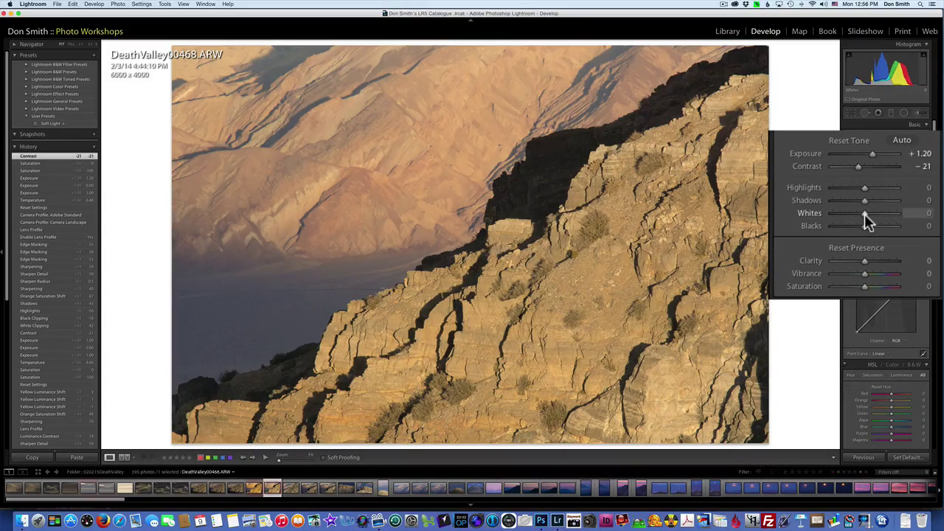
{"action": "left_click_drag", "start_coordinate": [864, 213], "coordinate": [875, 216]}
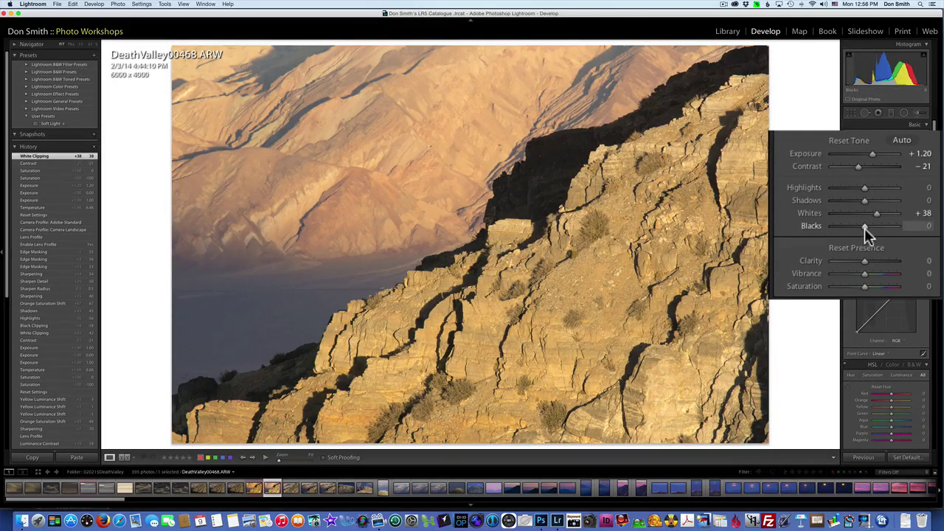
{"action": "left_click_drag", "start_coordinate": [864, 227], "coordinate": [858, 229]}
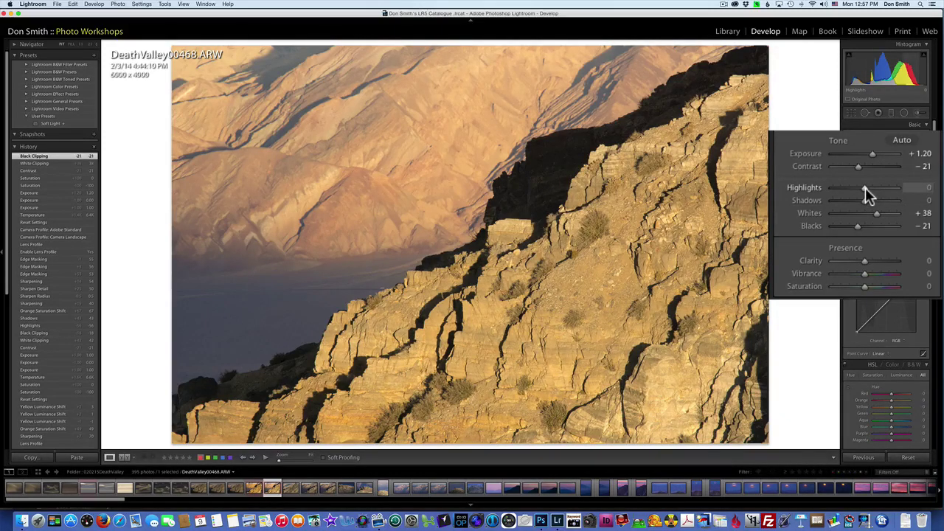
Lower Highlights to -100 and raise Shadows to +53
{"action": "left_click_drag", "start_coordinate": [865, 187], "coordinate": [832, 194]}
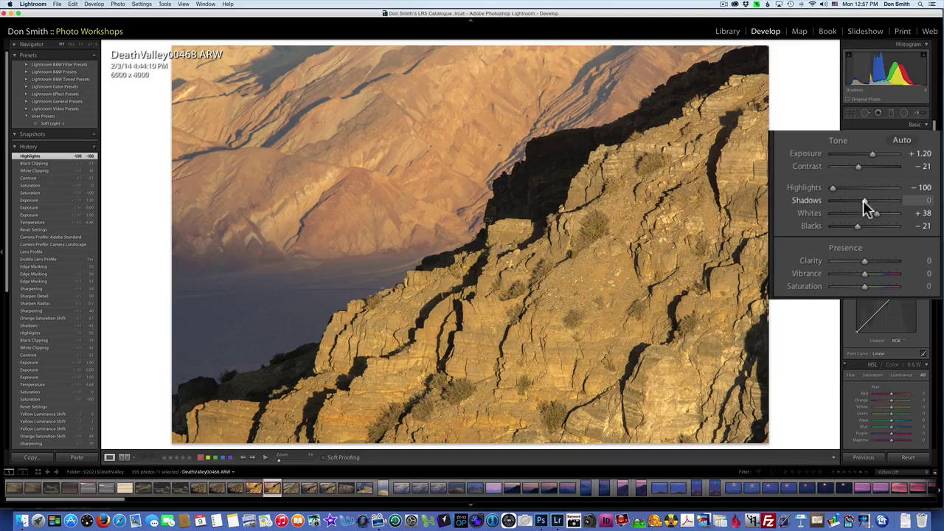
{"action": "left_click_drag", "start_coordinate": [864, 200], "coordinate": [880, 199]}
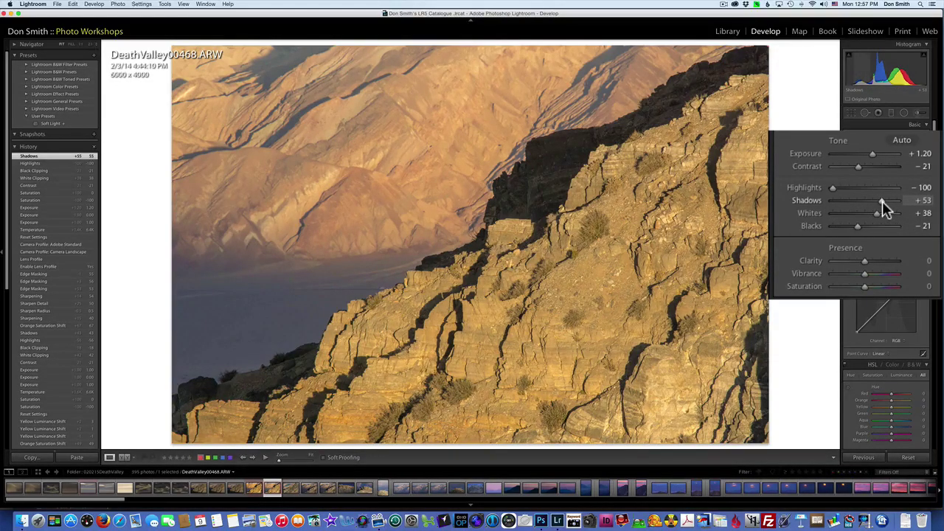
{"action": "left_click_drag", "start_coordinate": [882, 201], "coordinate": [882, 201]}
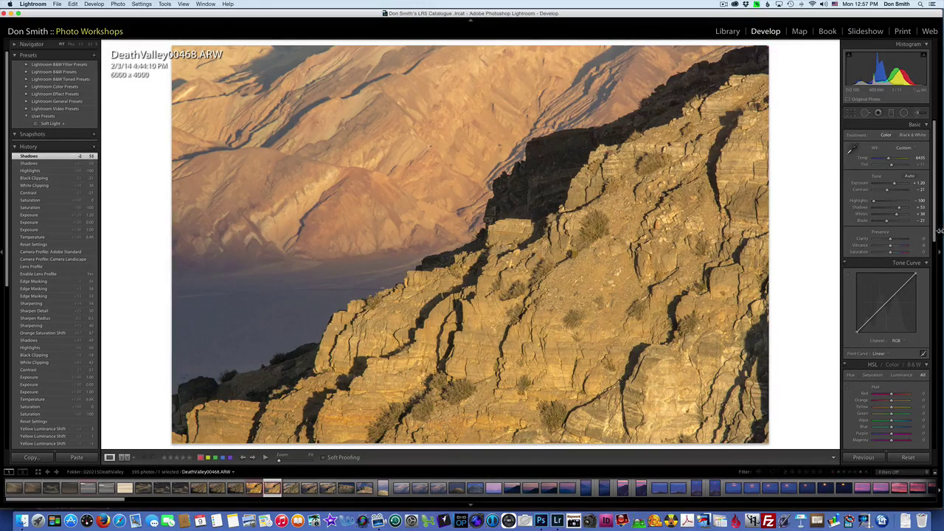
Use the targeted HSL saturation adjustment on the rocks to raise Orange to +62 and Yellow to +18
{"action": "left_click_drag", "start_coordinate": [934, 232], "coordinate": [920, 327]}
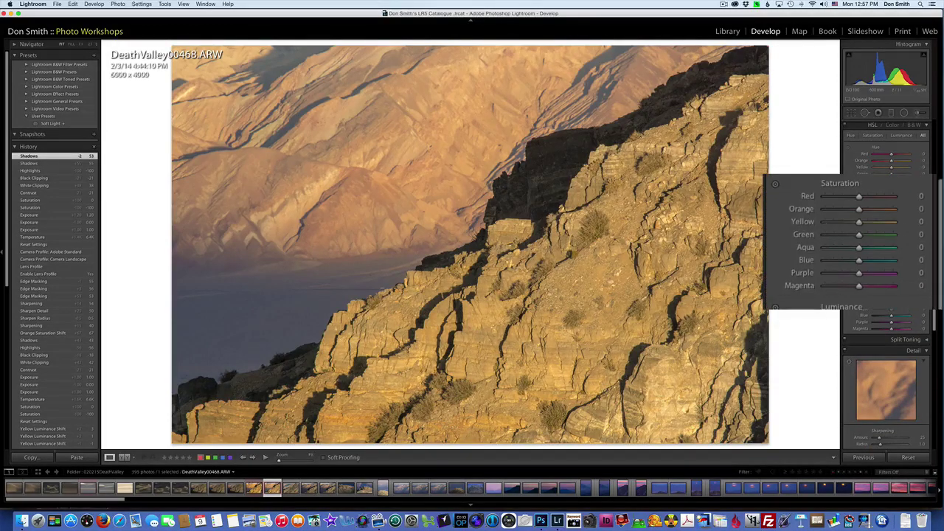
{"action": "left_click", "coordinate": [774, 184]}
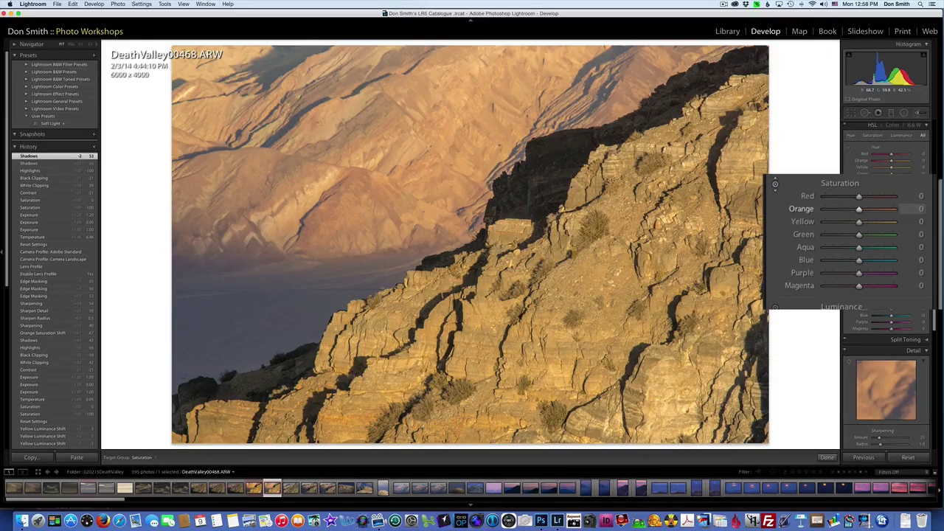
{"action": "key", "text": "Up"}
{"action": "key", "text": "Up"}
{"action": "key", "text": "Up"}
{"action": "key", "text": "Up"}
{"action": "key", "text": "Up"}
{"action": "key", "text": "Up"}
{"action": "key", "text": "Up"}
{"action": "key", "text": "Up"}
{"action": "key", "text": "Up"}
{"action": "key", "text": "Up"}
{"action": "key", "text": "Up"}
{"action": "key", "text": "Up"}
{"action": "key", "text": "Up"}
{"action": "key", "text": "Up"}
{"action": "key", "text": "Up"}
{"action": "key", "text": "Up"}
{"action": "key", "text": "Up"}
{"action": "key", "text": "Up"}
{"action": "key", "text": "Up"}
{"action": "key", "text": "Up"}
{"action": "key", "text": "Up"}
{"action": "key", "text": "Down"}
{"action": "key", "text": "Down"}
{"action": "key", "text": "Down"}
{"action": "key", "text": "Down"}
{"action": "key", "text": "Up"}
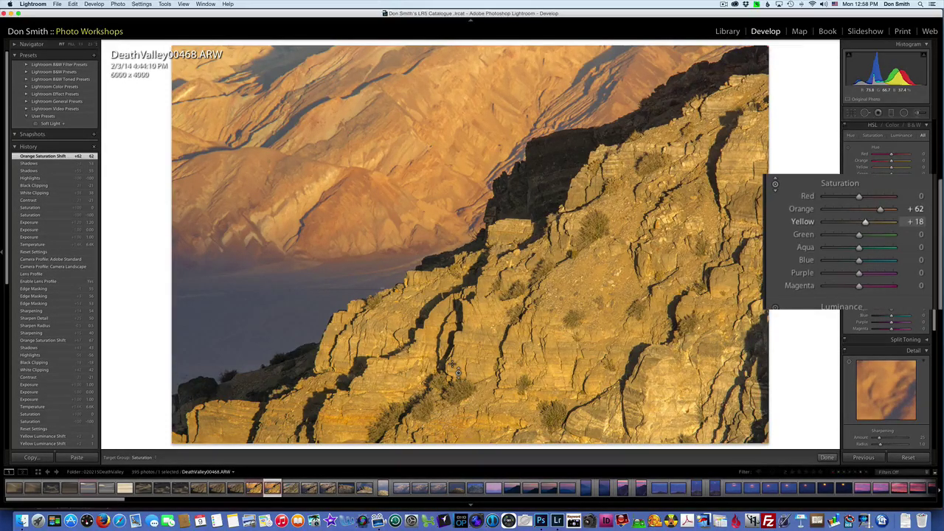
{"action": "left_click", "coordinate": [849, 217]}
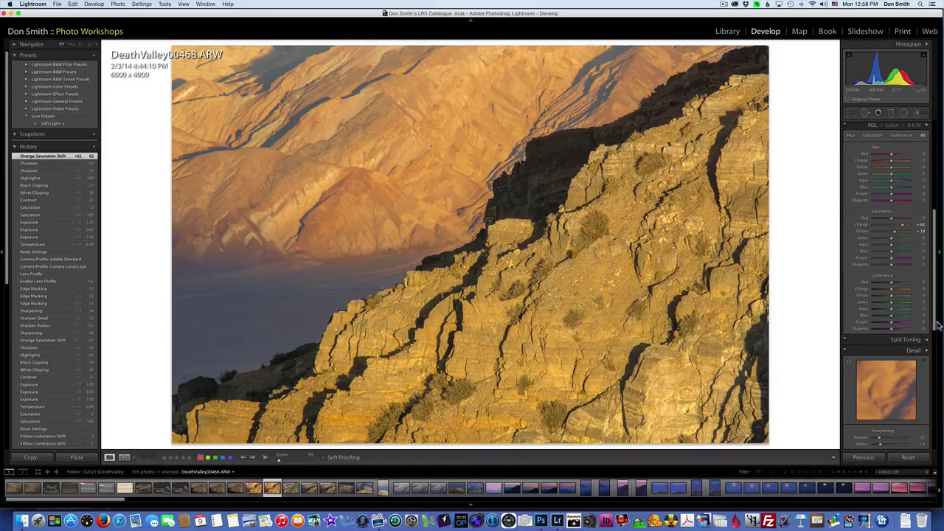
Sharpen the photo with Amount 40, Radius 0.5, Detail 50 and, using the mask preview, Masking at about 61
{"action": "left_click_drag", "start_coordinate": [937, 330], "coordinate": [937, 377]}
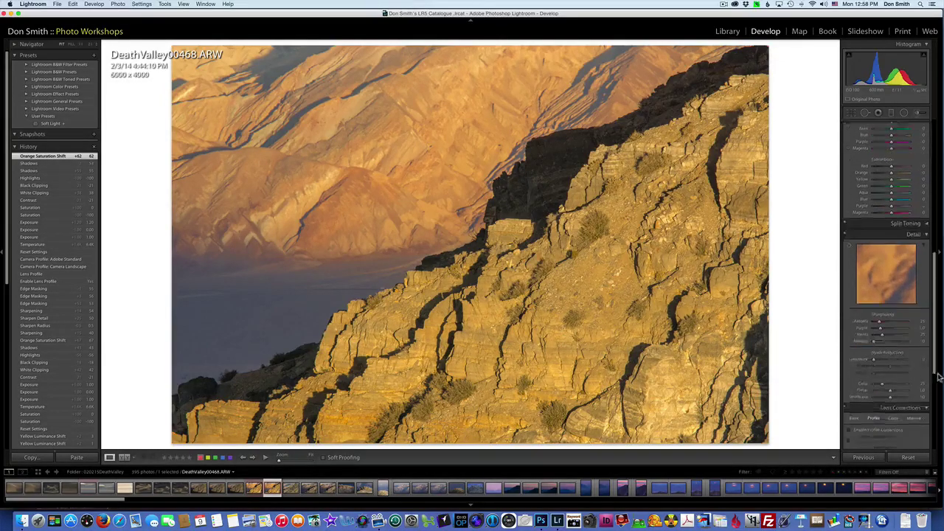
{"action": "scroll", "coordinate": [932, 361], "scroll_direction": "down", "scroll_amount": 3}
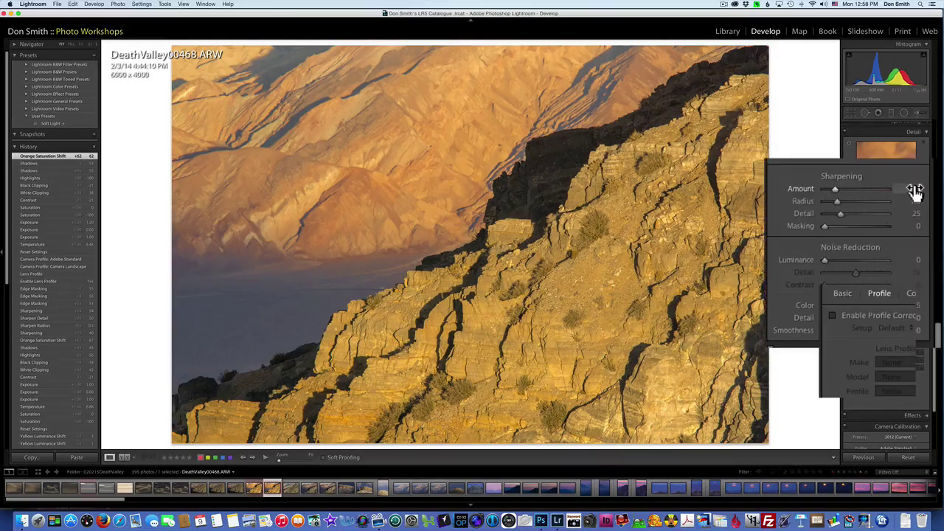
{"action": "left_click", "coordinate": [914, 189]}
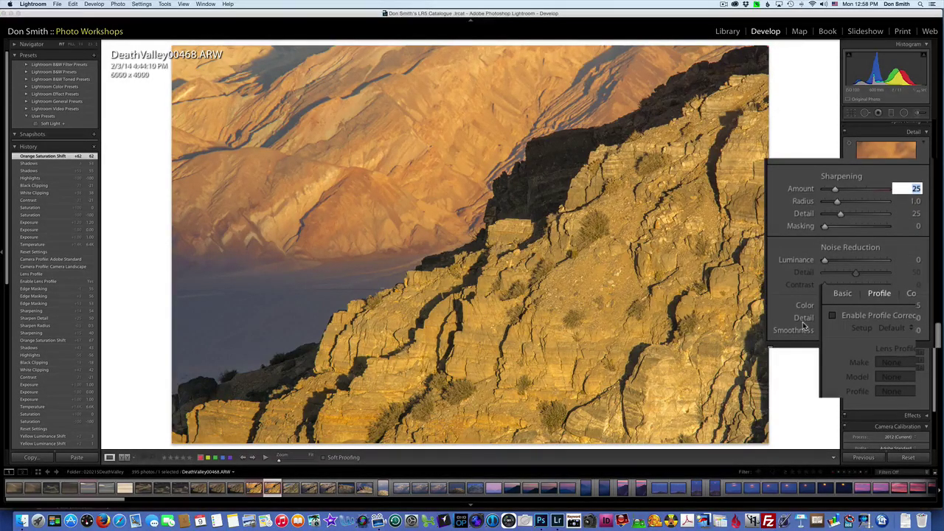
{"action": "type", "text": "40"}
{"action": "key", "text": "Tab"}
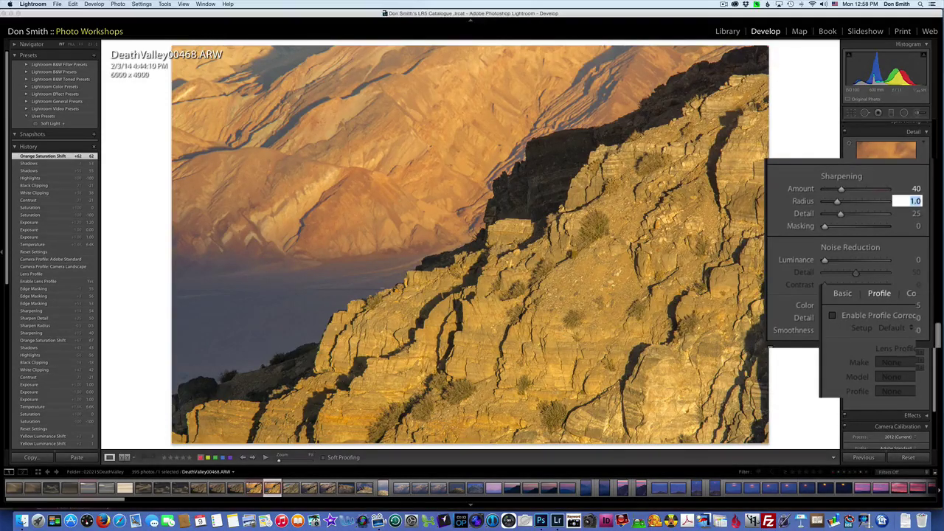
{"action": "type", "text": "0.5"}
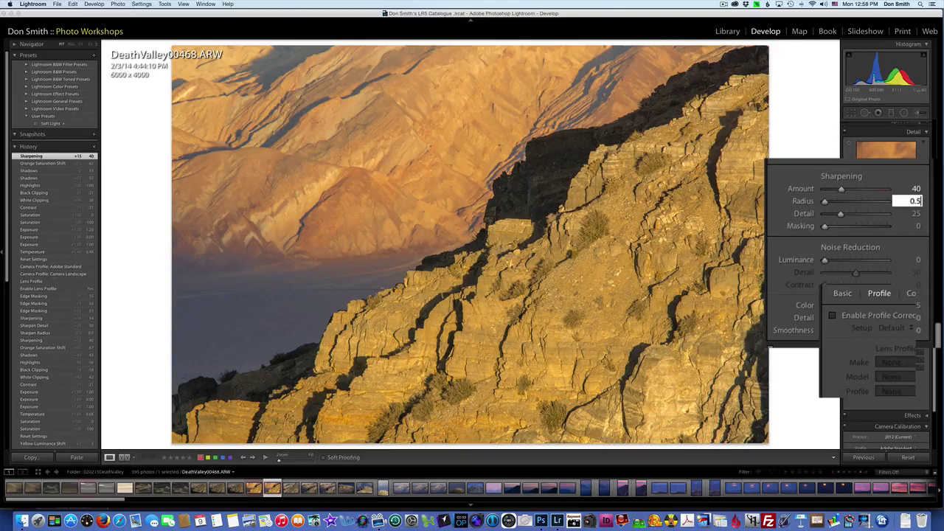
{"action": "key", "text": "Tab"}
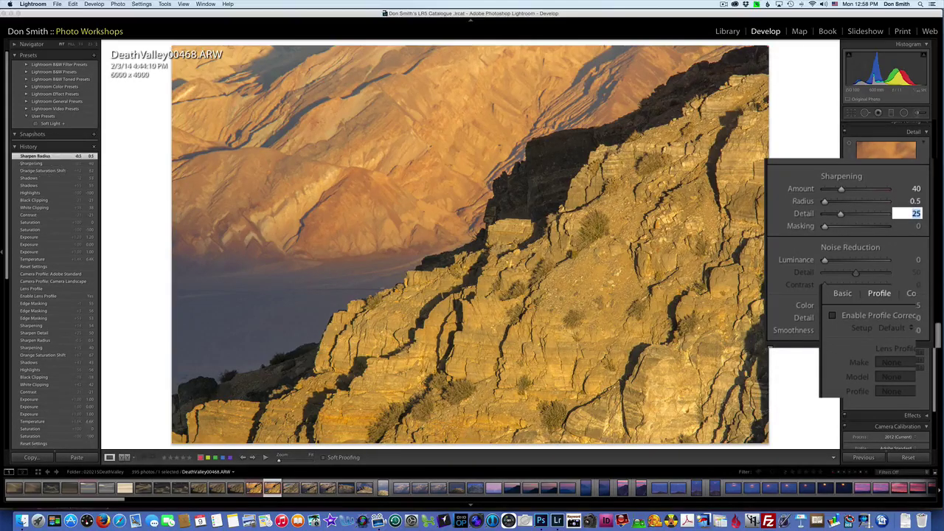
{"action": "type", "text": "50"}
{"action": "key", "text": "Return"}
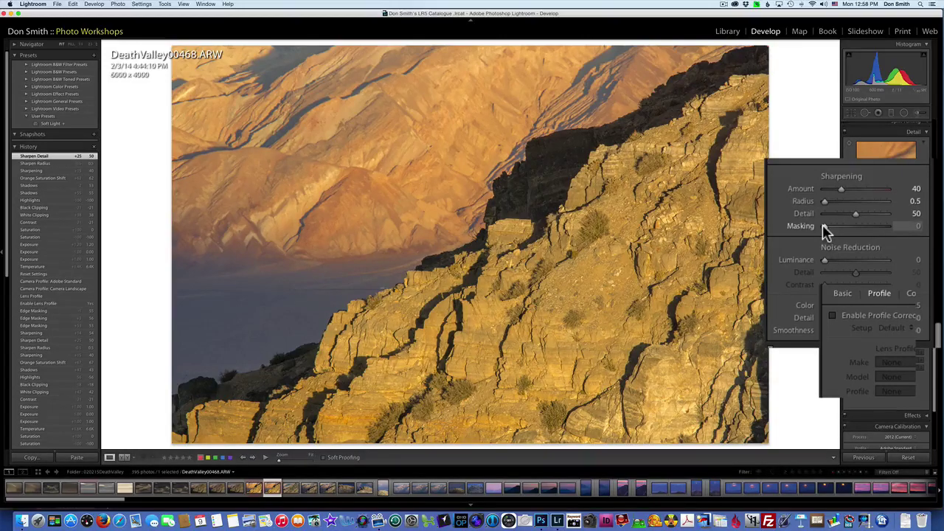
{"action": "left_click_drag", "start_coordinate": [823, 225], "coordinate": [864, 230]}
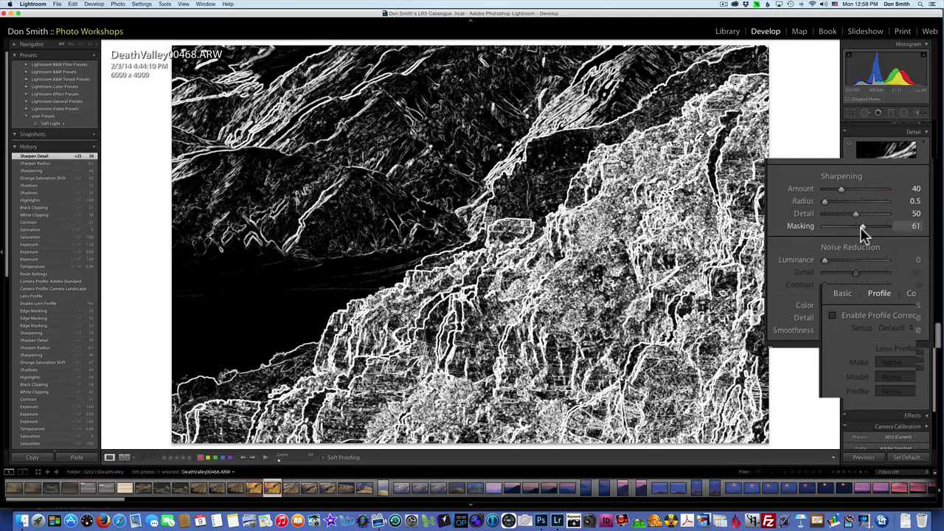
Reduce the sharpening Masking to 52 while checking the edge-mask preview
{"action": "left_click_drag", "start_coordinate": [864, 233], "coordinate": [857, 234]}
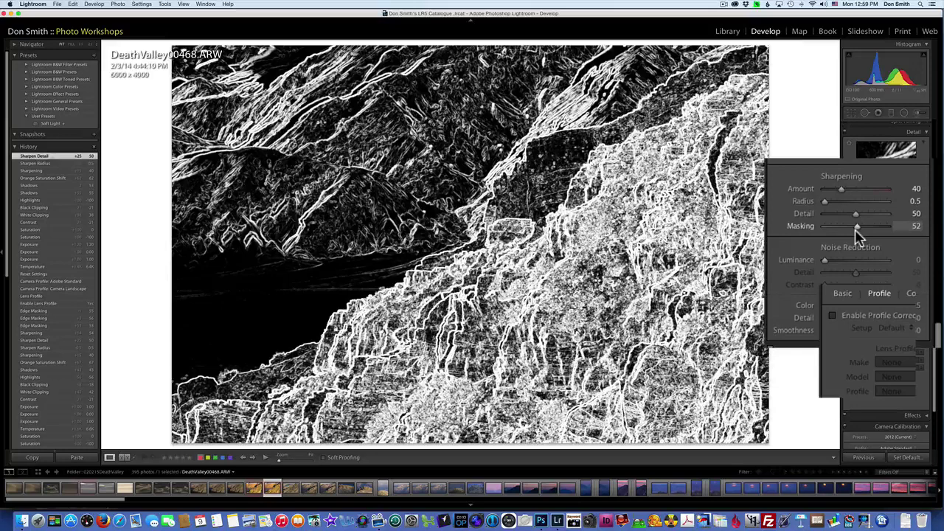
{"action": "left_click_drag", "start_coordinate": [854, 229], "coordinate": [855, 230]}
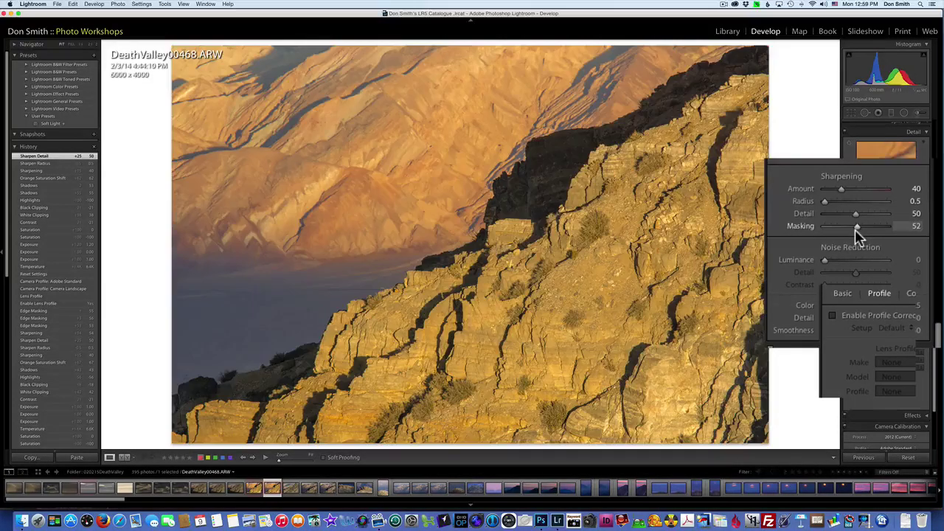
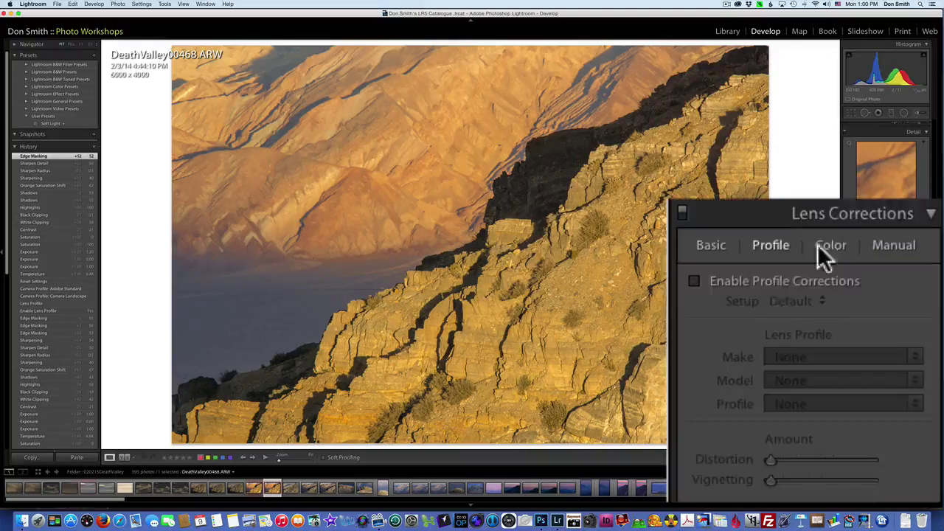
Enable lens profile corrections and choose Tamron as the lens make
{"action": "left_click", "coordinate": [849, 327]}
{"action": "left_click", "coordinate": [698, 280]}
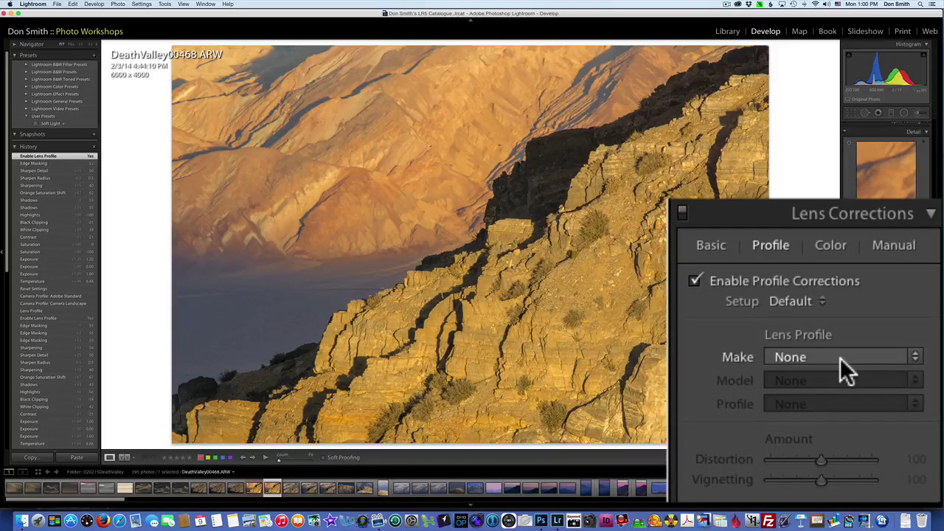
{"action": "left_click", "coordinate": [915, 359]}
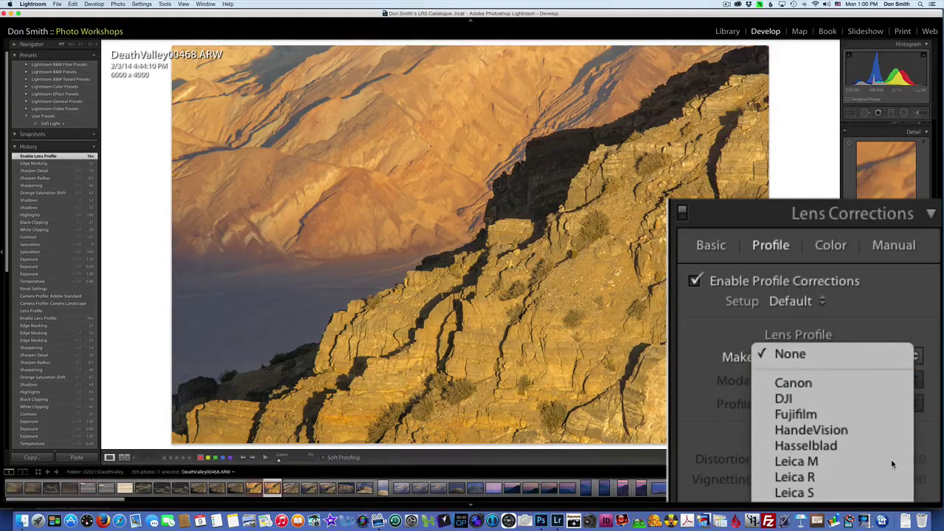
{"action": "key", "text": "s"}
{"action": "key", "text": "Return"}
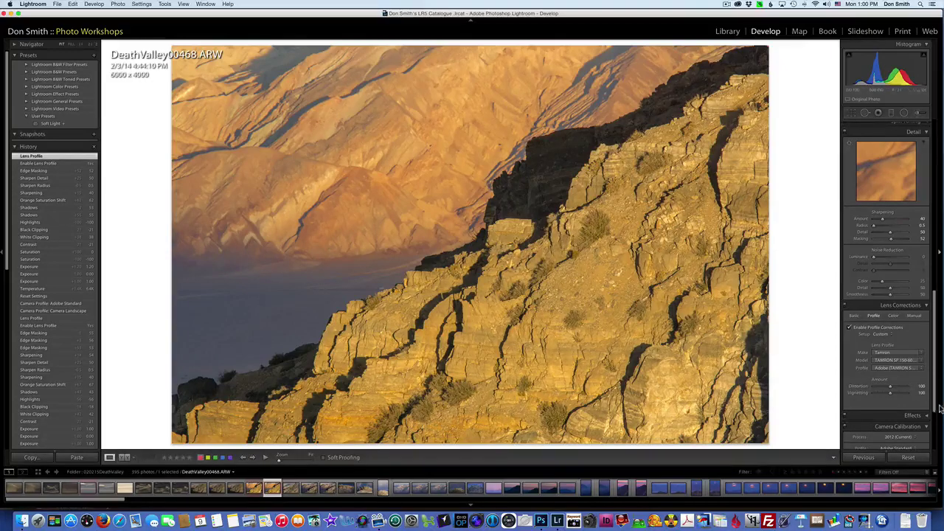
Try the Camera Landscape profile in Camera Calibration and return the profile to Adobe Standard
{"action": "scroll", "coordinate": [899, 332], "scroll_direction": "down", "scroll_amount": 5}
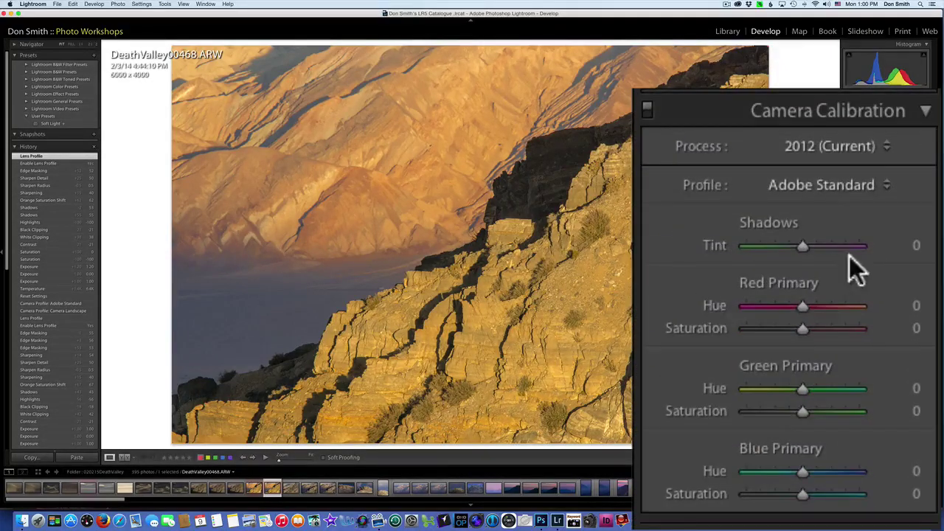
{"action": "left_click", "coordinate": [857, 186]}
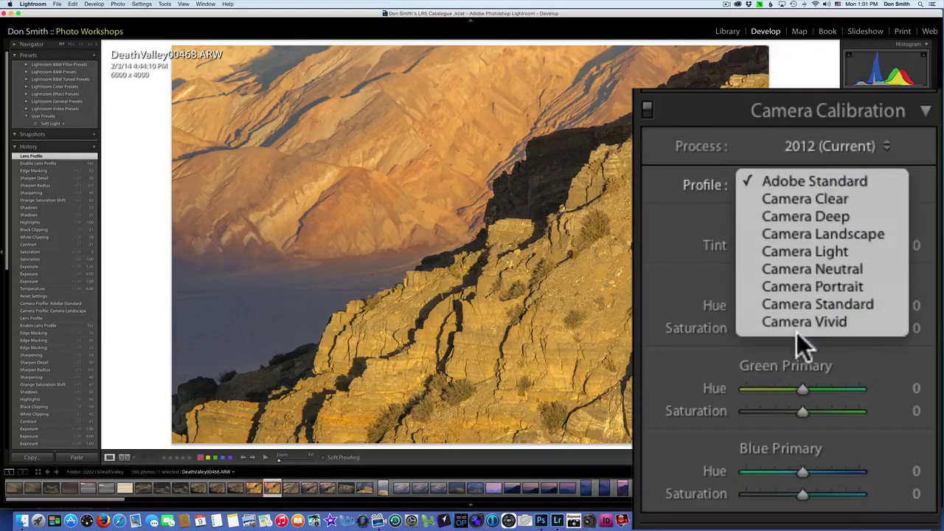
{"action": "left_click", "coordinate": [817, 233]}
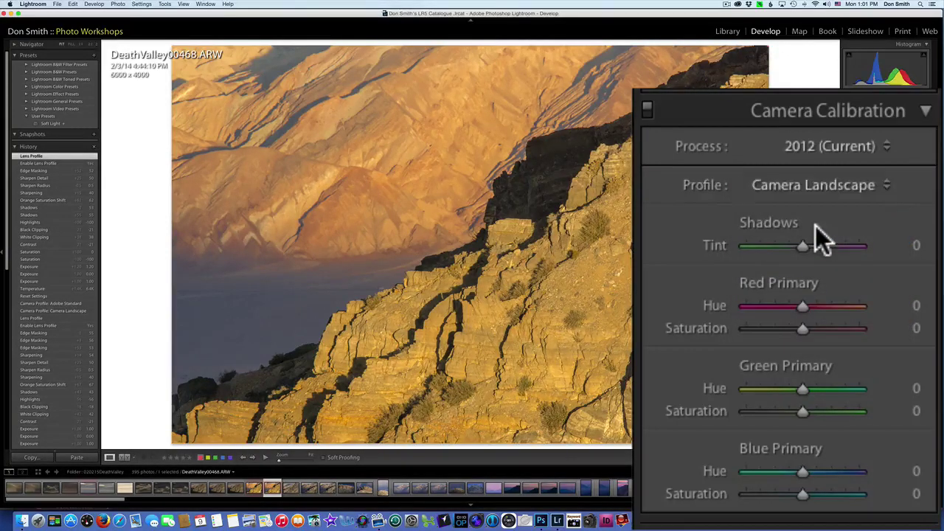
{"action": "left_click", "coordinate": [855, 193]}
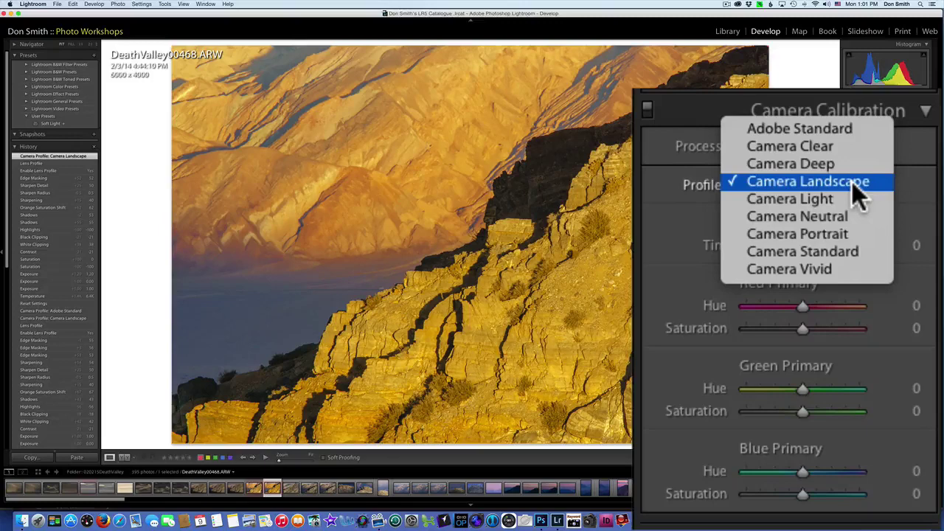
{"action": "left_click", "coordinate": [851, 129]}
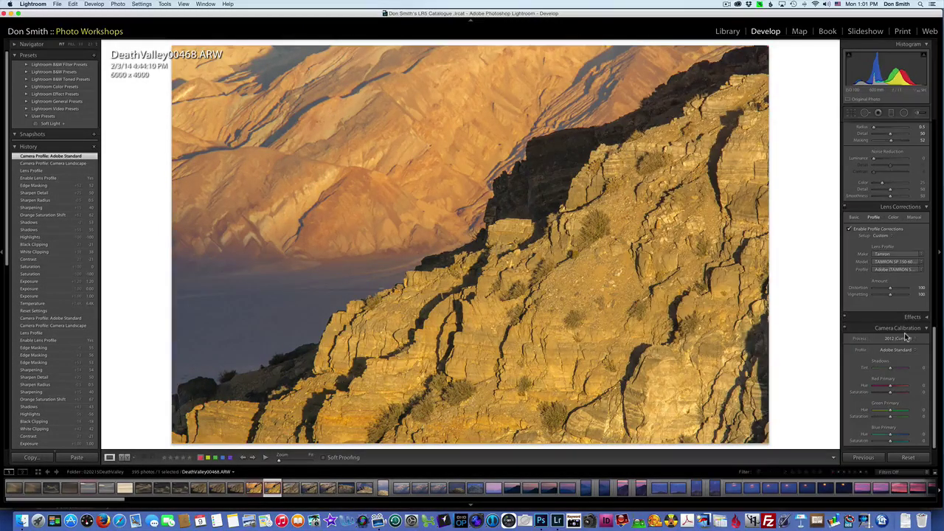
Send the processed Death Valley photo from Lightroom to Adobe Photoshop CC 2014 for editing
{"action": "right_click", "coordinate": [570, 239]}
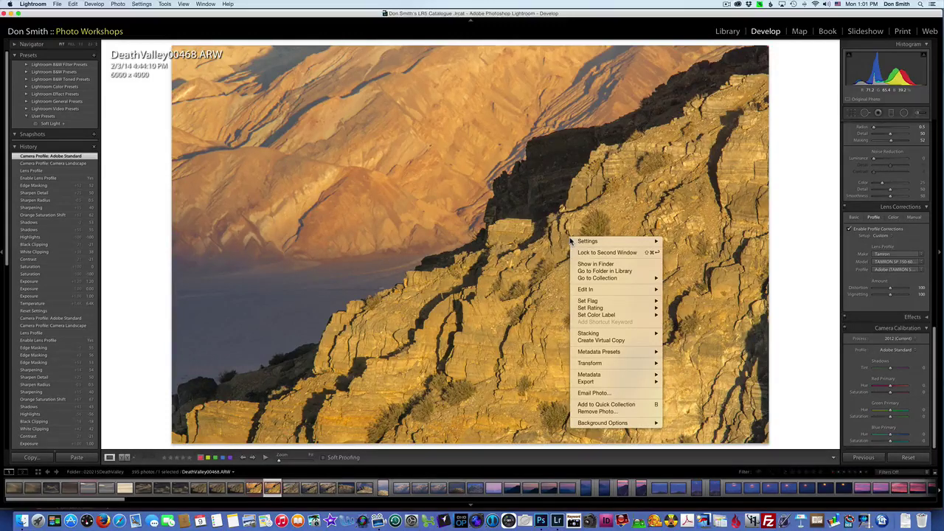
{"action": "mouse_move", "coordinate": [592, 289]}
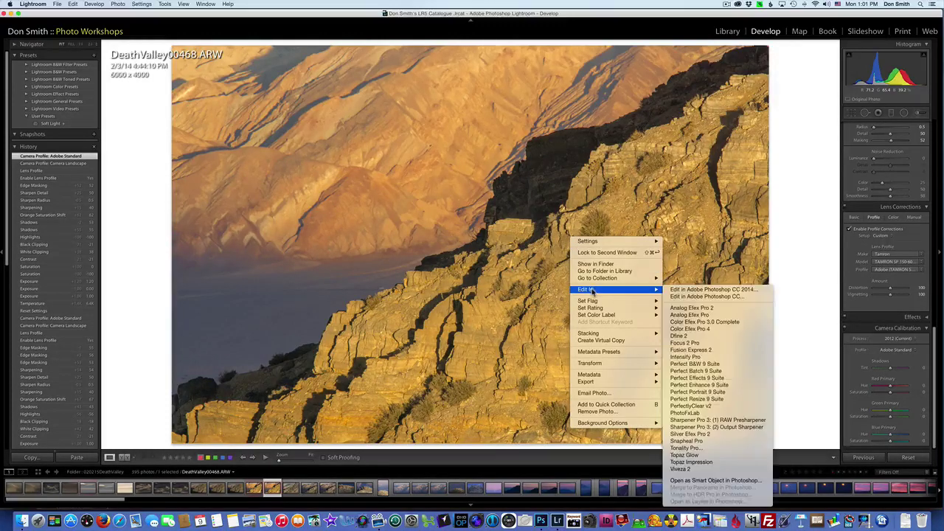
{"action": "left_click", "coordinate": [728, 290]}
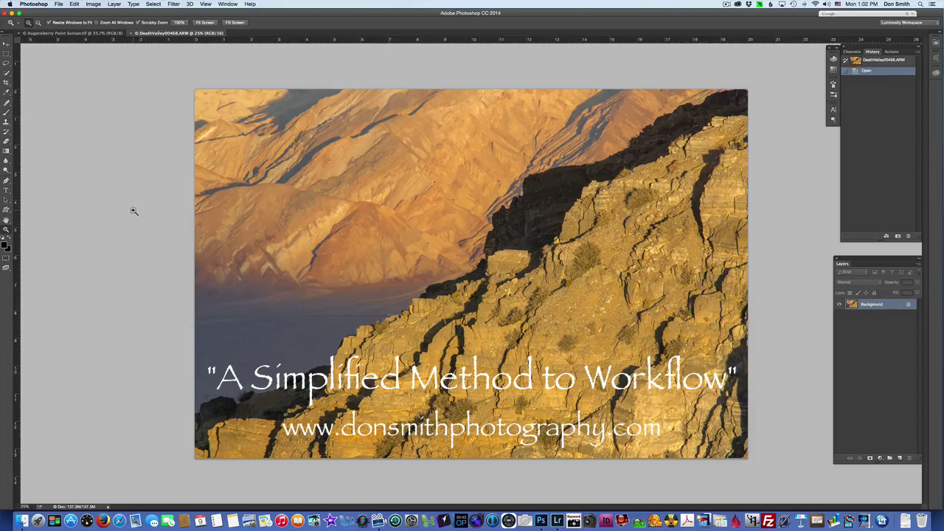
{"action": "left_click", "coordinate": [907, 15]}
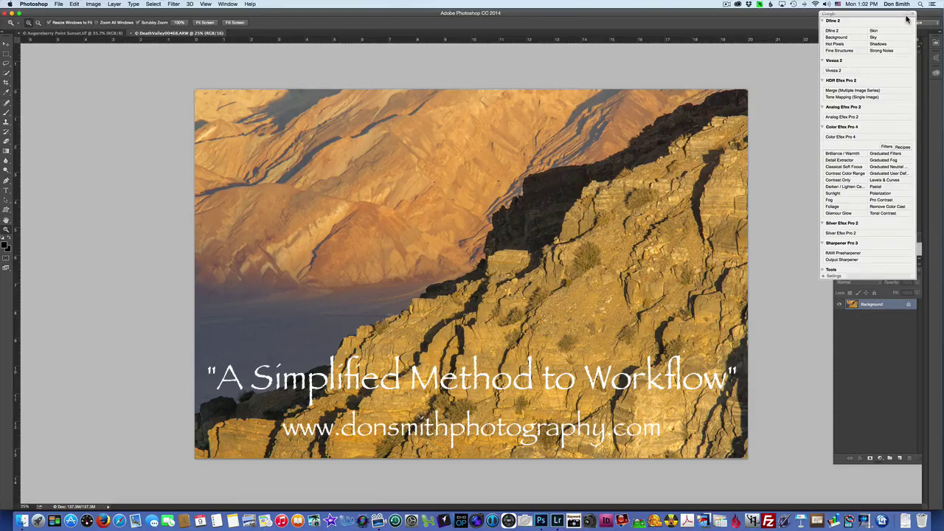
{"action": "left_click", "coordinate": [910, 14]}
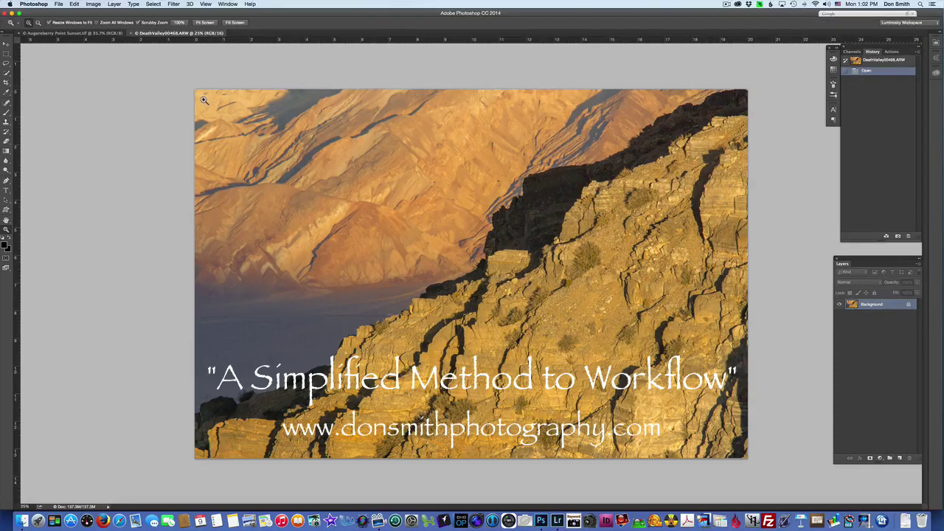
Open the photo in the Perfect Effects 9 Suite plug-in from Photoshop
{"action": "left_click", "coordinate": [59, 4]}
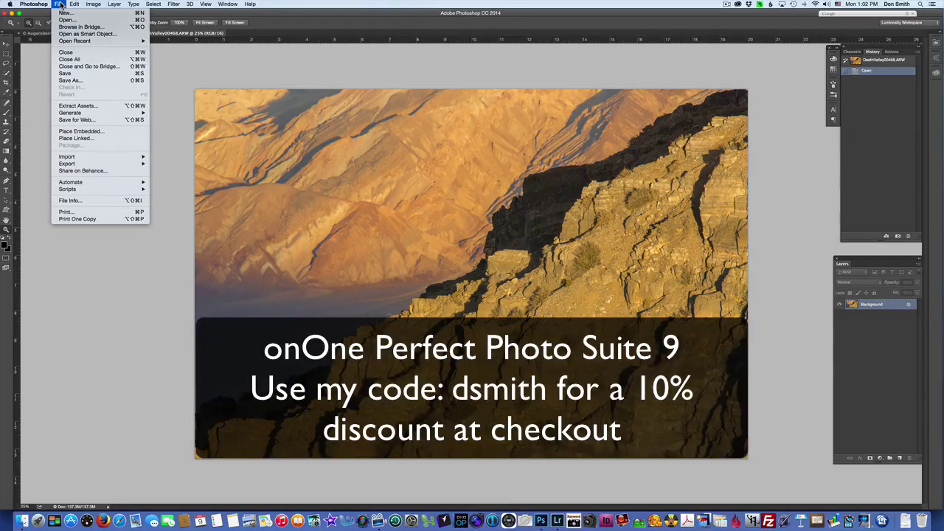
{"action": "mouse_move", "coordinate": [137, 183]}
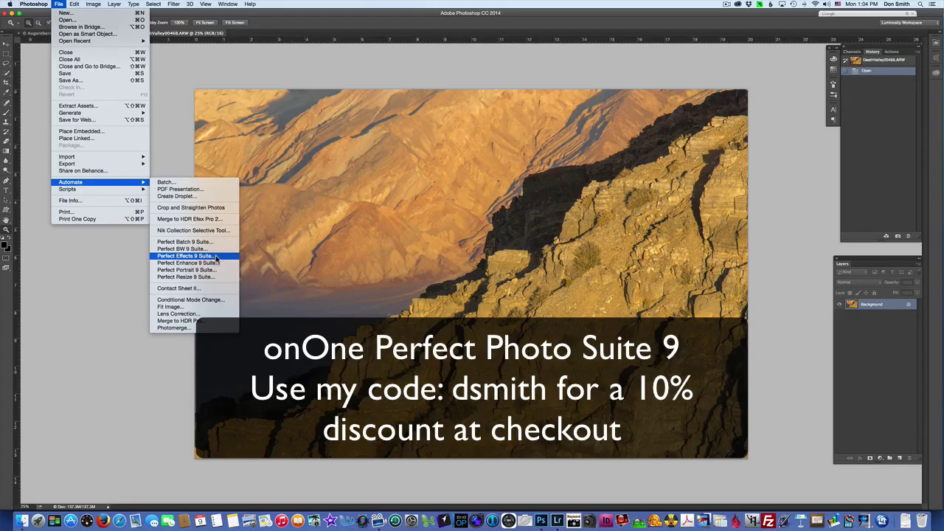
{"action": "left_click", "coordinate": [216, 256]}
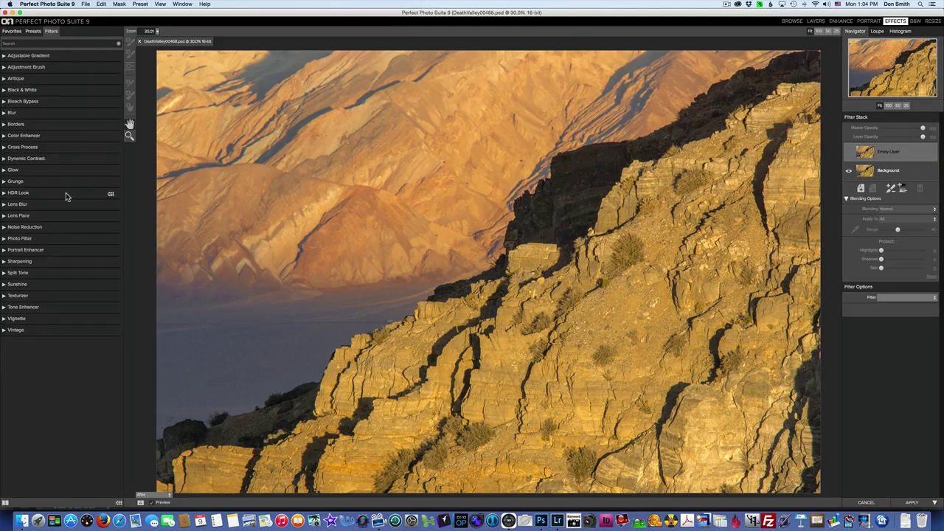
Apply the Natural Dynamic Contrast filter to the photo and raise its Small detail to 40
{"action": "left_click", "coordinate": [6, 157]}
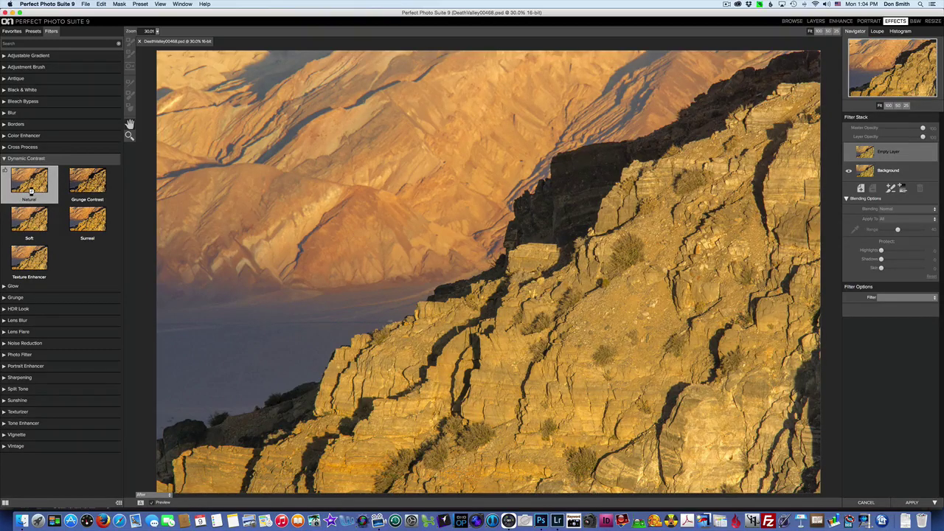
{"action": "left_click", "coordinate": [30, 190]}
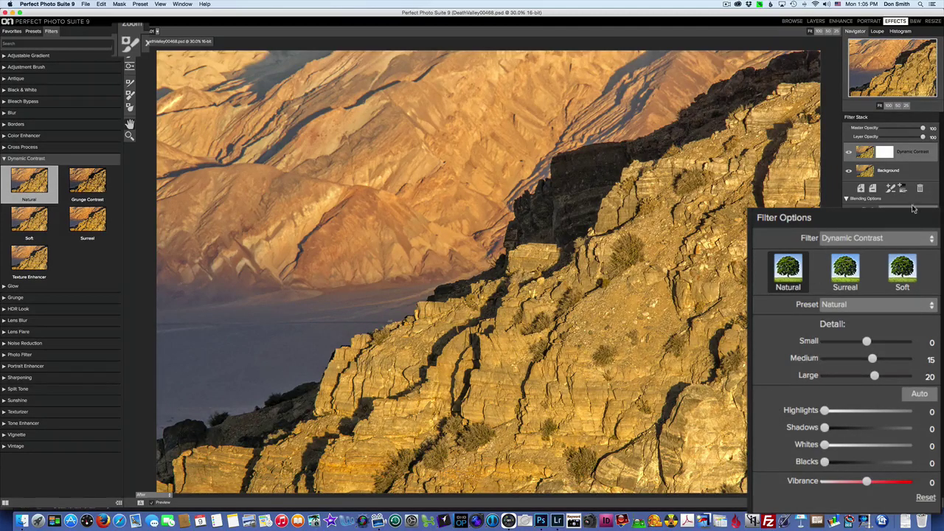
{"action": "left_click_drag", "start_coordinate": [920, 141], "coordinate": [893, 139]}
{"action": "mouse_move", "coordinate": [870, 341]}
{"action": "left_mouse_down"}
{"action": "mouse_move", "coordinate": [901, 340]}
{"action": "mouse_move", "coordinate": [884, 342]}
{"action": "left_mouse_up"}
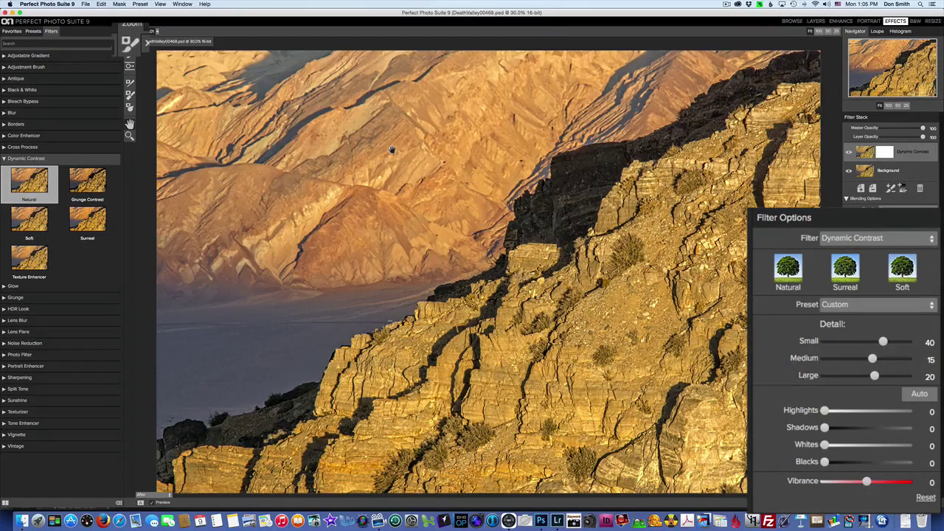
Activate the masking brush for the Dynamic Contrast layer and enlarge it to size 700
{"action": "left_click", "coordinate": [129, 47]}
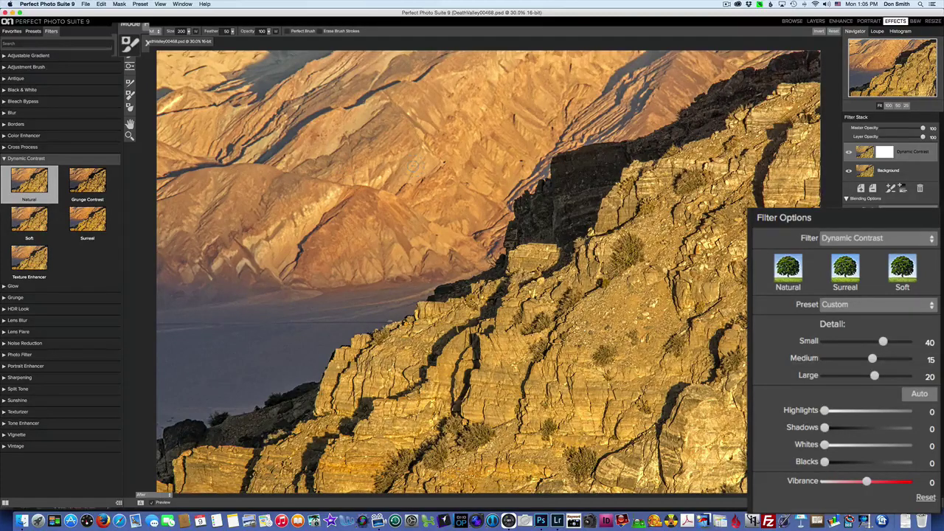
{"action": "key", "text": "bracketright"}
{"action": "key", "text": "bracketright"}
{"action": "key", "text": "bracketright"}
{"action": "key", "text": "bracketright"}
{"action": "key", "text": "bracketleft"}
Push the Dynamic Contrast Vibrance to 100, pull it back down, and apply the effect to the Photoshop document
{"action": "left_click_drag", "start_coordinate": [866, 483], "coordinate": [914, 489]}
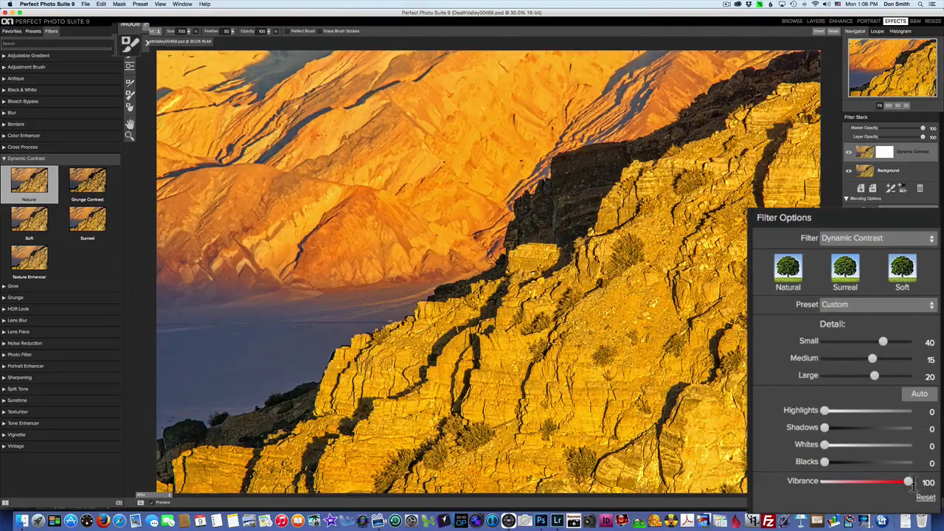
{"action": "left_click_drag", "start_coordinate": [906, 483], "coordinate": [876, 483]}
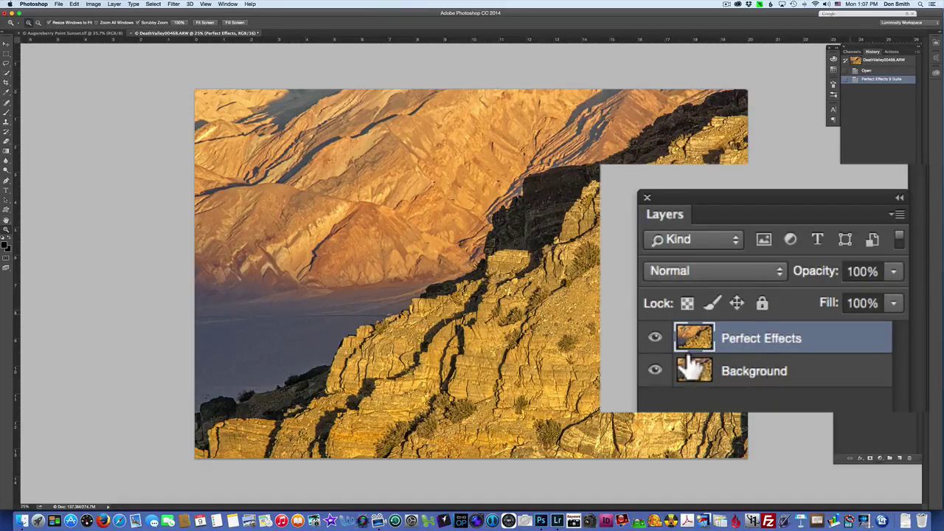
Compare the photo with and without the Perfect Effects layer, and try varying the layer's opacity before leaving it at 100%
{"action": "left_click", "coordinate": [656, 339]}
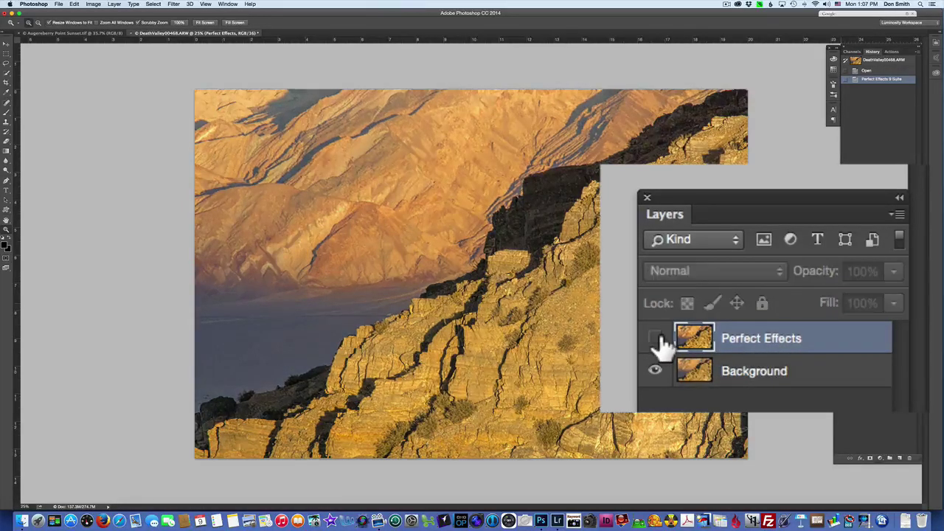
{"action": "left_click", "coordinate": [657, 338]}
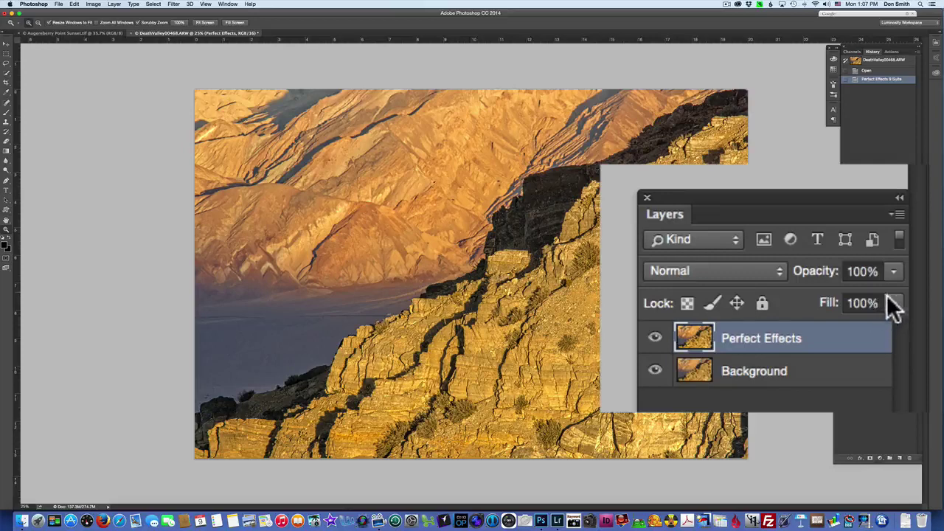
{"action": "left_click", "coordinate": [892, 273]}
{"action": "left_click_drag", "start_coordinate": [892, 292], "coordinate": [923, 315]}
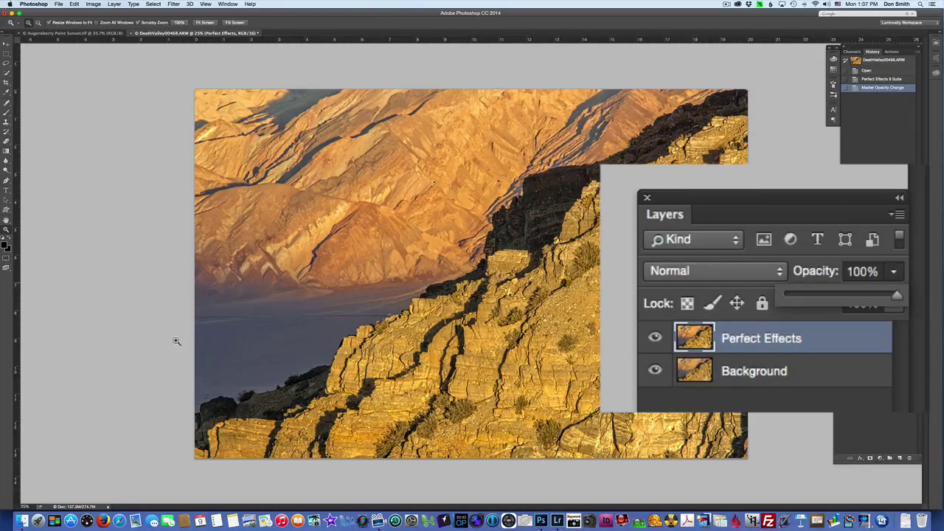
Flatten the Perfect Effects layer and the background into a single layer
{"action": "left_click", "coordinate": [114, 4]}
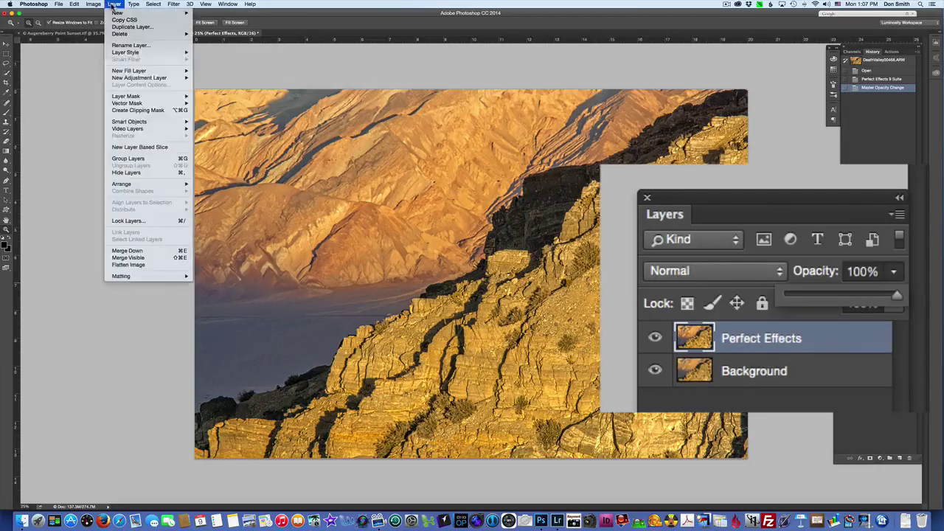
{"action": "left_click", "coordinate": [117, 265]}
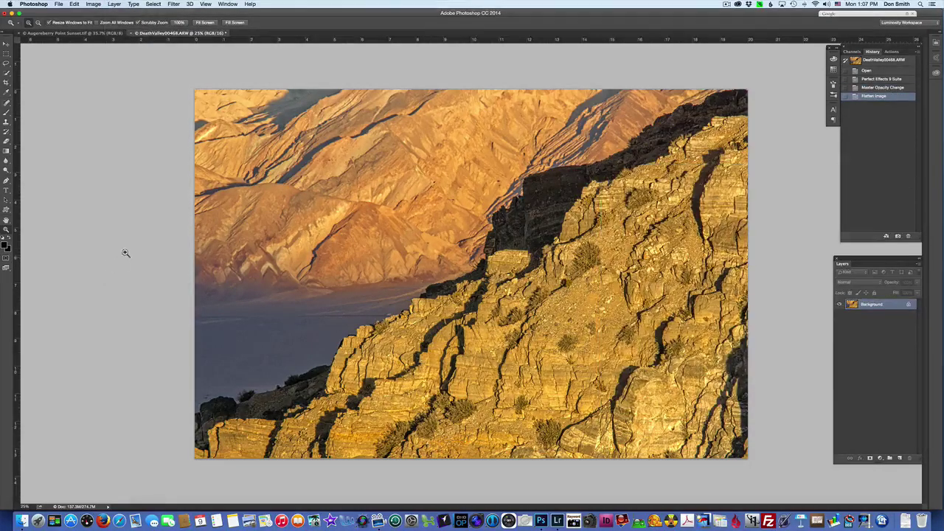
{"action": "left_click", "coordinate": [116, 5]}
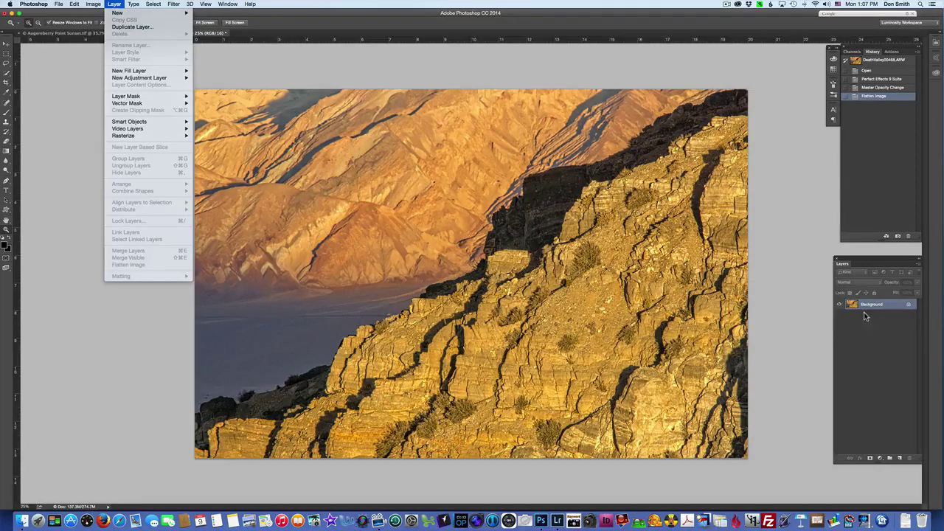
{"action": "left_click", "coordinate": [806, 331]}
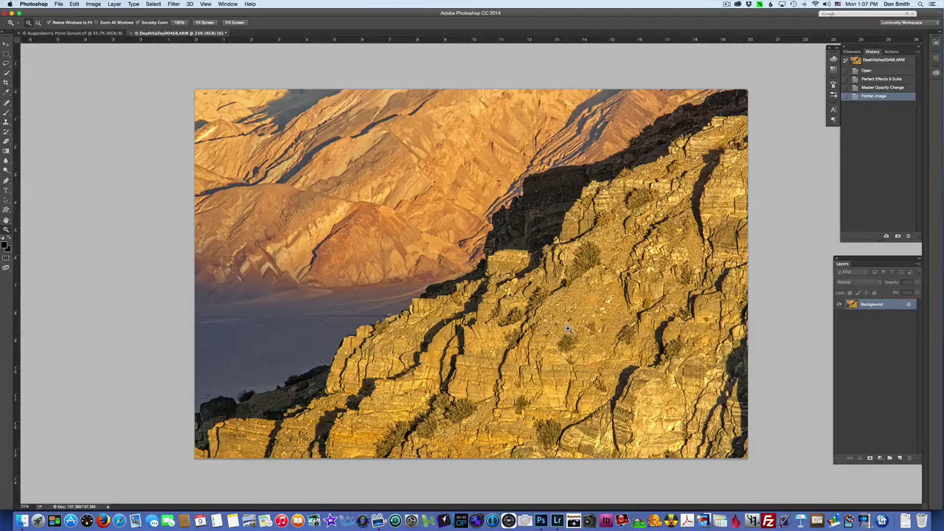
Magnify the sunlit rocks around the shrub to 100% to inspect their detail
{"action": "left_click", "coordinate": [596, 271]}
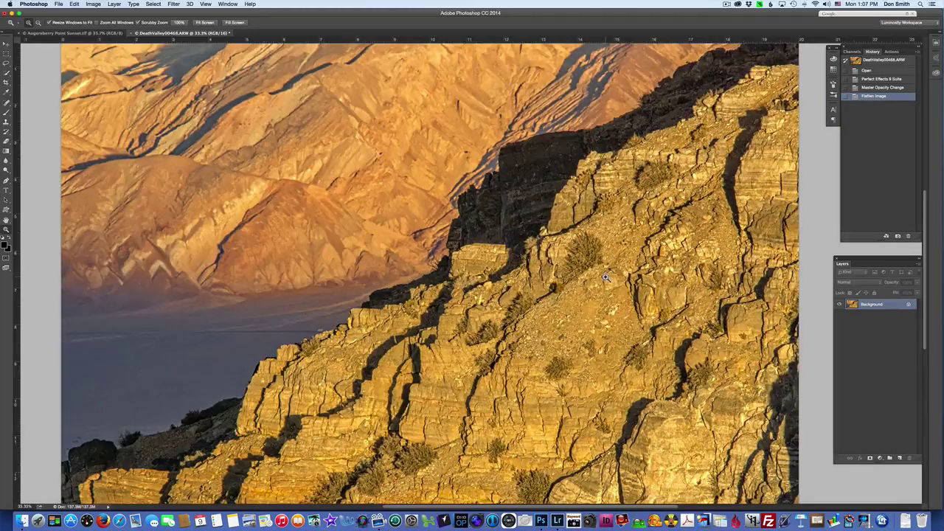
{"action": "left_click", "coordinate": [605, 277]}
{"action": "left_click", "coordinate": [605, 277]}
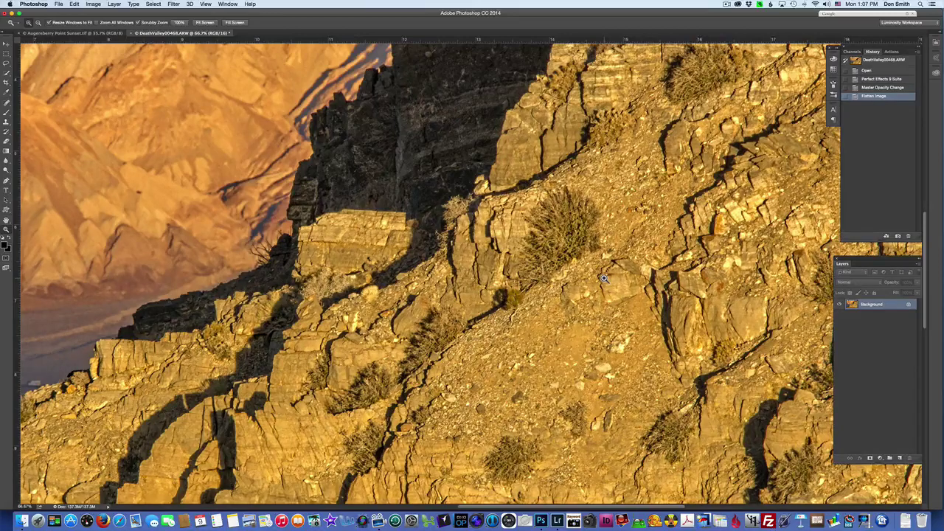
{"action": "left_click", "coordinate": [603, 278]}
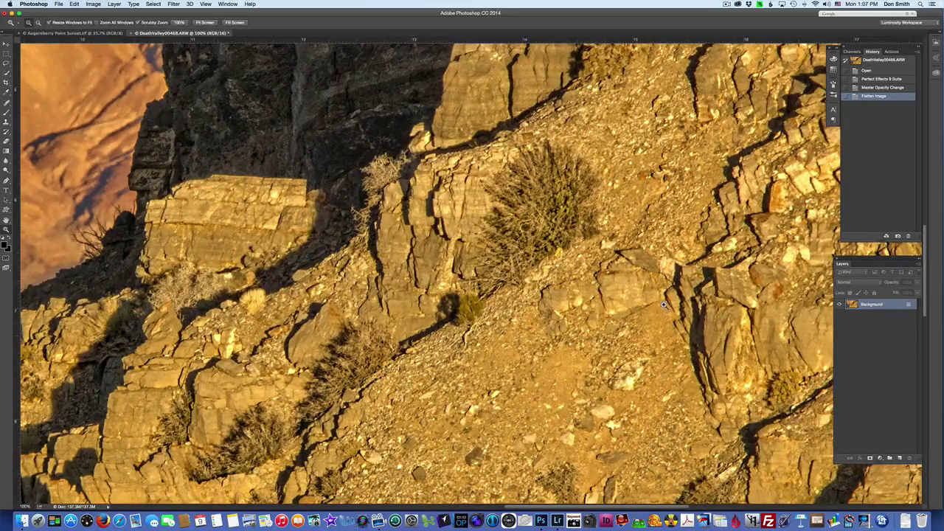
Check the sunlit rocks, fit the whole photo in view, and send it to Perfect Enhance 9
{"action": "left_click_drag", "start_coordinate": [759, 240], "coordinate": [591, 338]}
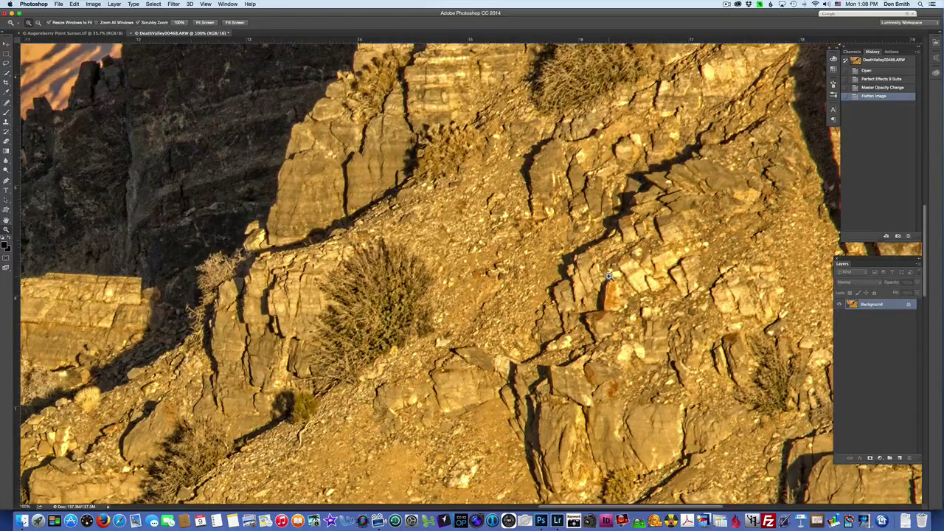
{"action": "key", "text": "super+0"}
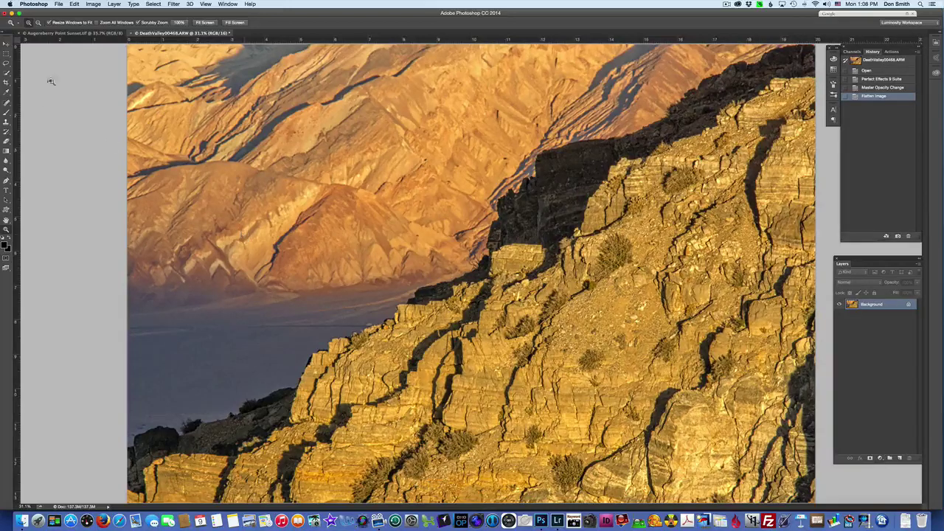
{"action": "left_click", "coordinate": [59, 5]}
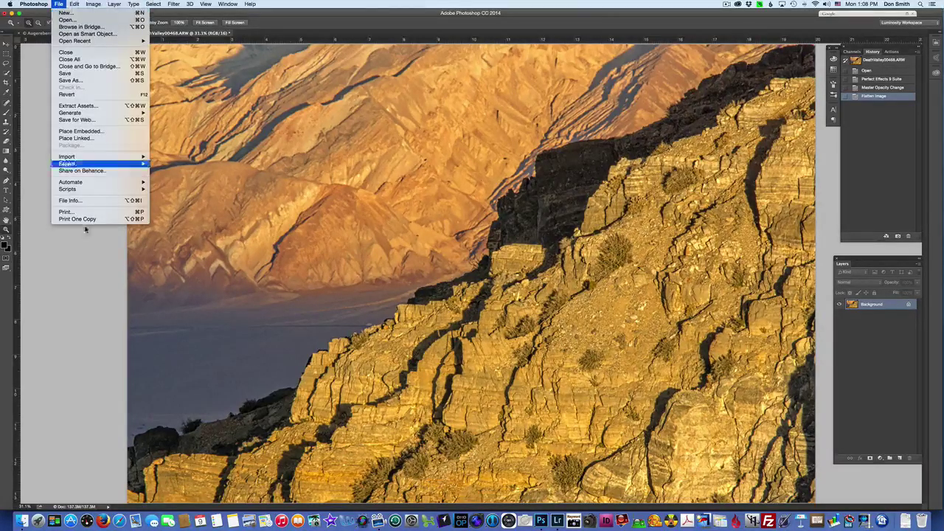
{"action": "mouse_move", "coordinate": [135, 187]}
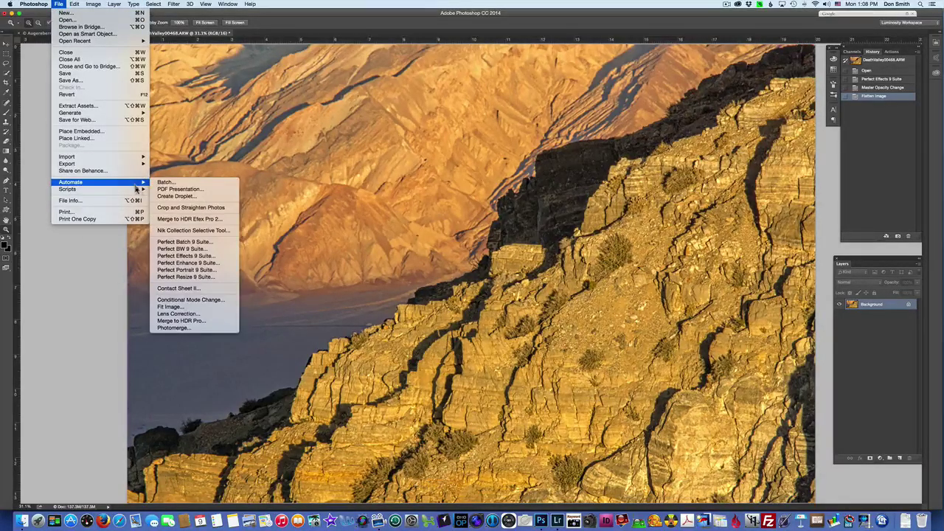
{"action": "left_click", "coordinate": [202, 264]}
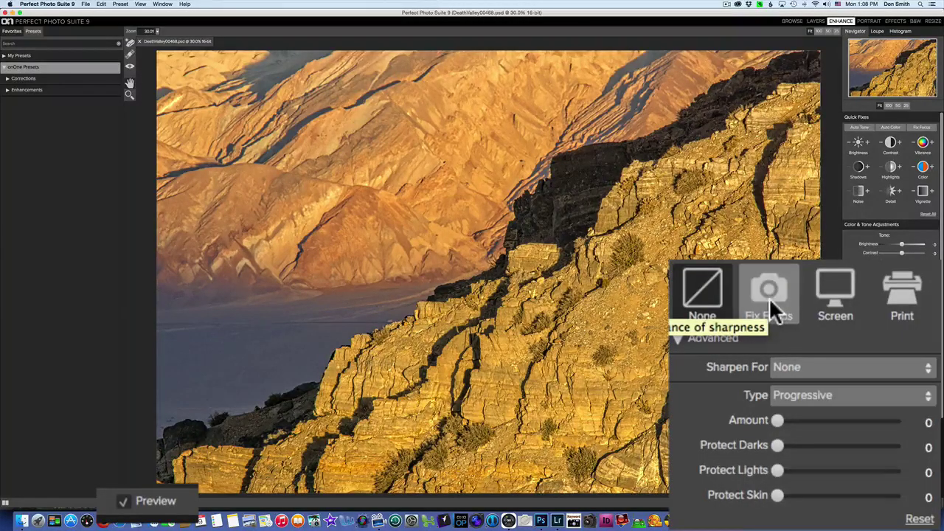
Set the sharpening type to High Pass with the Fix Focus preset, and compare the photo with and without it
{"action": "left_click", "coordinate": [930, 406]}
{"action": "left_click", "coordinate": [930, 407]}
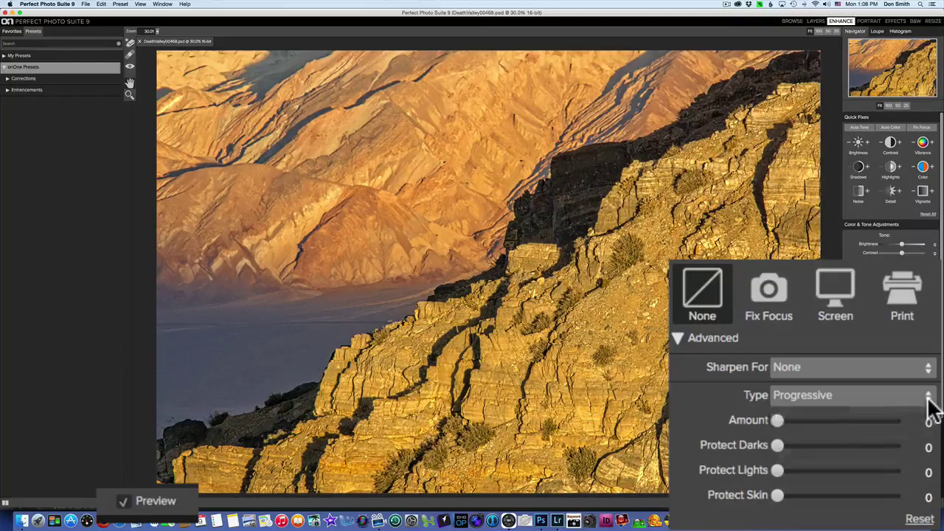
{"action": "left_click", "coordinate": [931, 407]}
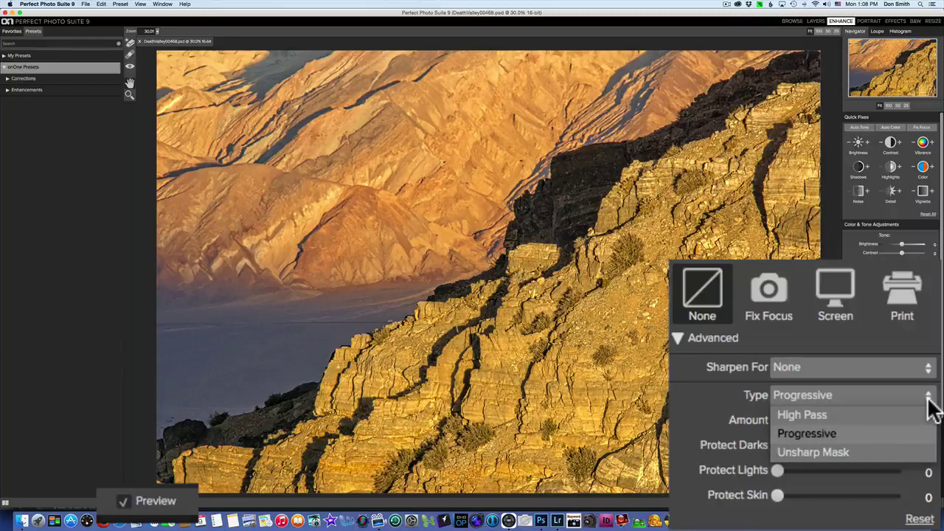
{"action": "left_click", "coordinate": [890, 416]}
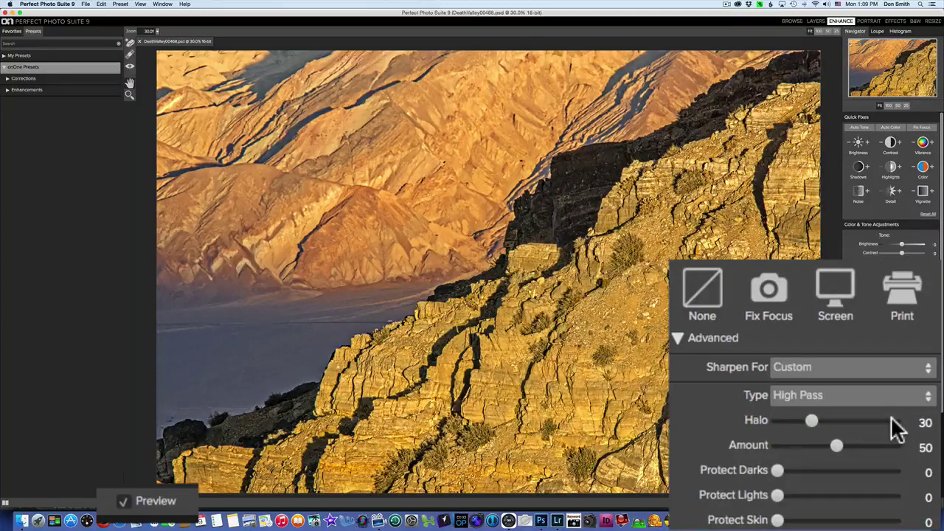
{"action": "left_click", "coordinate": [760, 292]}
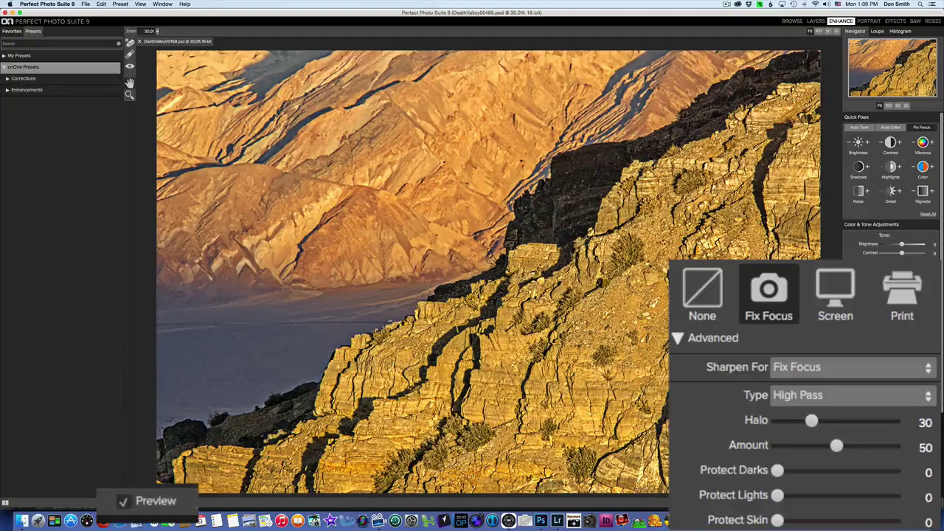
{"action": "left_click", "coordinate": [125, 503]}
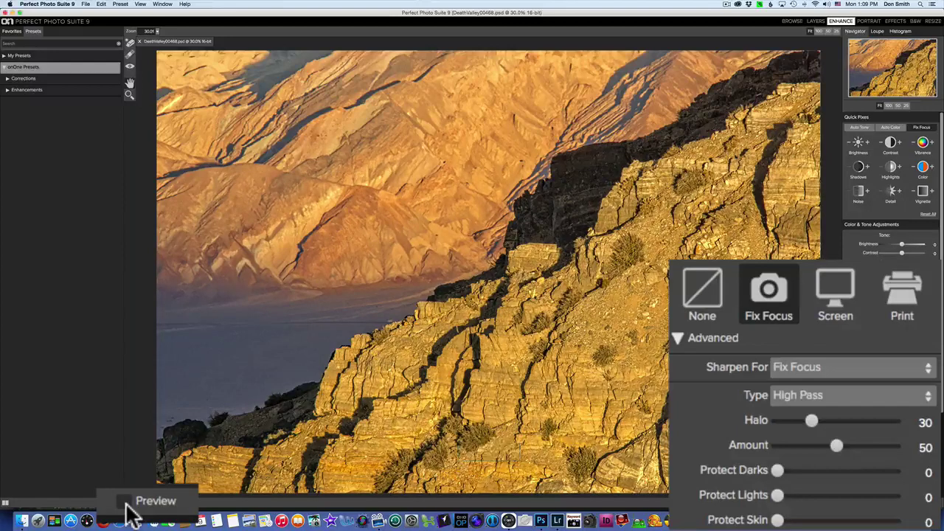
{"action": "left_click", "coordinate": [125, 503]}
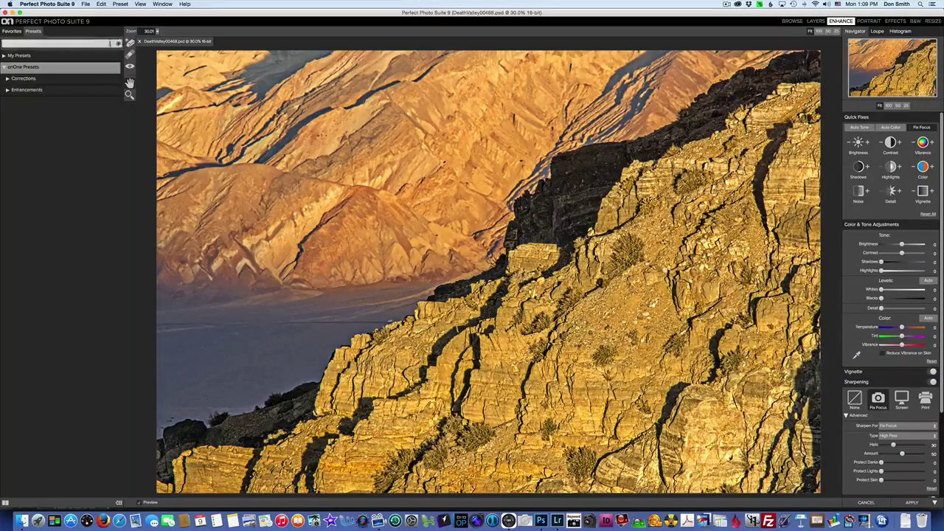
Try to remove the distant mountains and valley floor by painting over them with the eraser tool, and undo the removal
{"action": "left_click", "coordinate": [130, 43]}
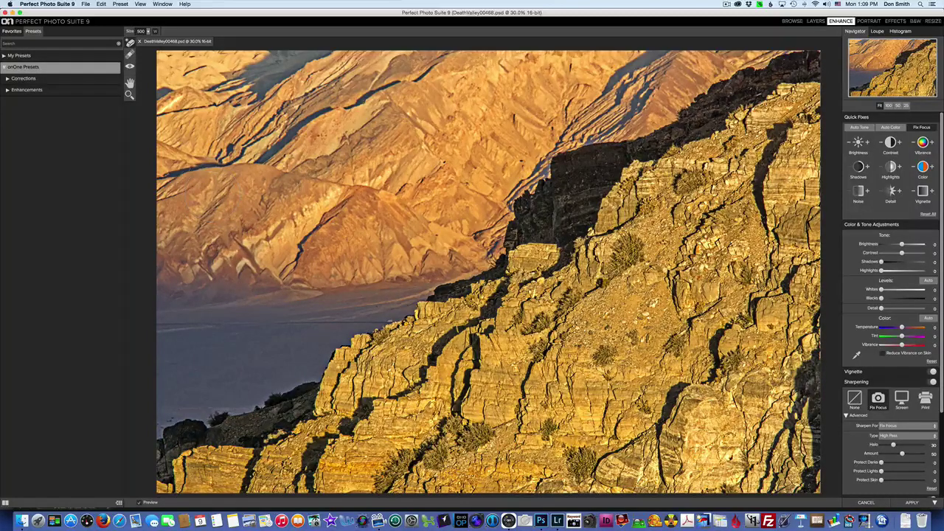
{"action": "mouse_move", "coordinate": [170, 70]}
{"action": "left_mouse_down"}
{"action": "mouse_move", "coordinate": [265, 53]}
{"action": "mouse_move", "coordinate": [375, 55]}
{"action": "mouse_move", "coordinate": [353, 75]}
{"action": "mouse_move", "coordinate": [190, 98]}
{"action": "mouse_move", "coordinate": [176, 110]}
{"action": "mouse_move", "coordinate": [370, 84]}
{"action": "mouse_move", "coordinate": [208, 145]}
{"action": "mouse_move", "coordinate": [133, 157]}
{"action": "mouse_move", "coordinate": [470, 43]}
{"action": "mouse_move", "coordinate": [585, 45]}
{"action": "mouse_move", "coordinate": [540, 68]}
{"action": "mouse_move", "coordinate": [421, 78]}
{"action": "mouse_move", "coordinate": [616, 50]}
{"action": "mouse_move", "coordinate": [733, 48]}
{"action": "mouse_move", "coordinate": [674, 85]}
{"action": "mouse_move", "coordinate": [441, 115]}
{"action": "mouse_move", "coordinate": [109, 231]}
{"action": "mouse_move", "coordinate": [219, 223]}
{"action": "mouse_move", "coordinate": [534, 114]}
{"action": "mouse_move", "coordinate": [653, 102]}
{"action": "mouse_move", "coordinate": [527, 134]}
{"action": "mouse_move", "coordinate": [468, 180]}
{"action": "mouse_move", "coordinate": [529, 149]}
{"action": "mouse_move", "coordinate": [481, 189]}
{"action": "mouse_move", "coordinate": [473, 214]}
{"action": "left_mouse_up"}
{"action": "mouse_move", "coordinate": [324, 223]}
{"action": "left_mouse_down"}
{"action": "mouse_move", "coordinate": [159, 284]}
{"action": "mouse_move", "coordinate": [287, 278]}
{"action": "mouse_move", "coordinate": [384, 261]}
{"action": "mouse_move", "coordinate": [448, 236]}
{"action": "mouse_move", "coordinate": [375, 234]}
{"action": "mouse_move", "coordinate": [359, 242]}
{"action": "mouse_move", "coordinate": [477, 241]}
{"action": "mouse_move", "coordinate": [374, 286]}
{"action": "mouse_move", "coordinate": [166, 319]}
{"action": "mouse_move", "coordinate": [132, 333]}
{"action": "mouse_move", "coordinate": [281, 319]}
{"action": "mouse_move", "coordinate": [119, 379]}
{"action": "mouse_move", "coordinate": [254, 369]}
{"action": "mouse_move", "coordinate": [172, 389]}
{"action": "mouse_move", "coordinate": [154, 408]}
{"action": "mouse_move", "coordinate": [203, 376]}
{"action": "mouse_move", "coordinate": [210, 395]}
{"action": "mouse_move", "coordinate": [260, 375]}
{"action": "left_mouse_up"}
{"action": "mouse_move", "coordinate": [301, 350]}
{"action": "left_mouse_down"}
{"action": "mouse_move", "coordinate": [333, 316]}
{"action": "mouse_move", "coordinate": [401, 280]}
{"action": "left_mouse_up"}
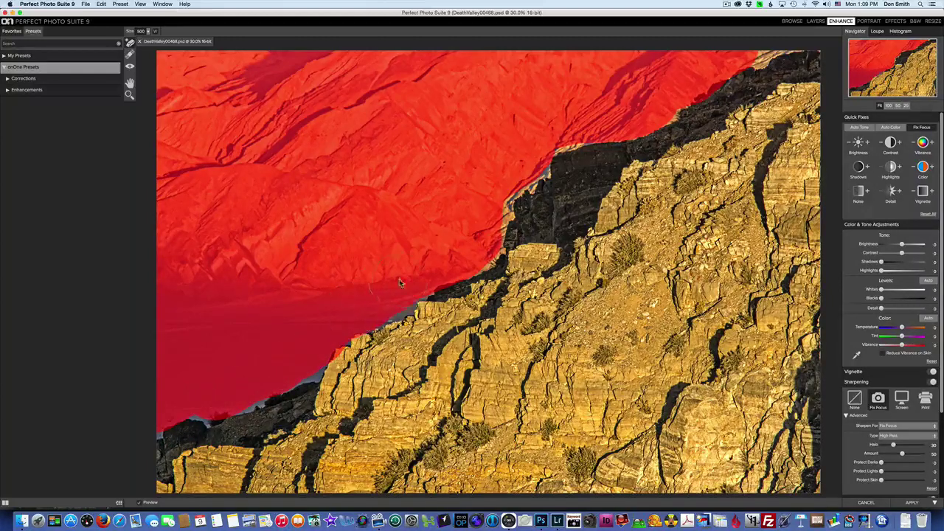
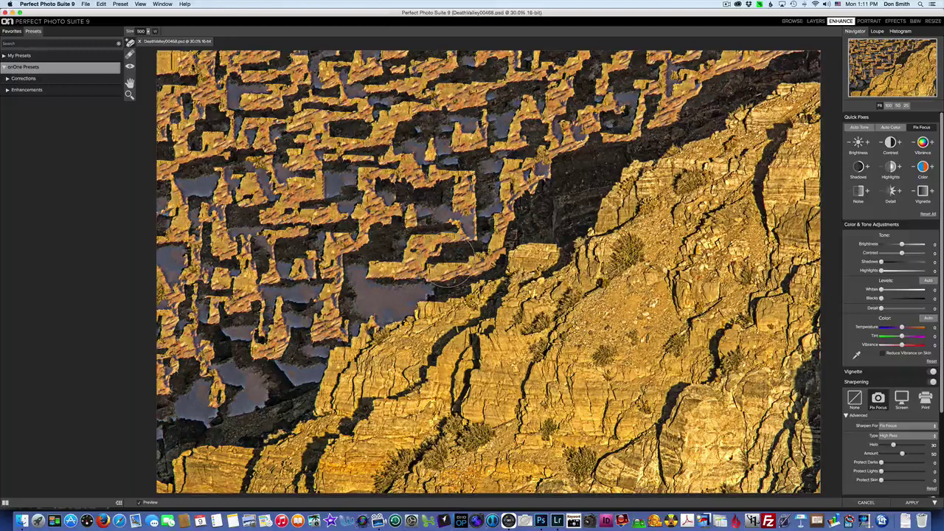
{"action": "key", "text": "super+z"}
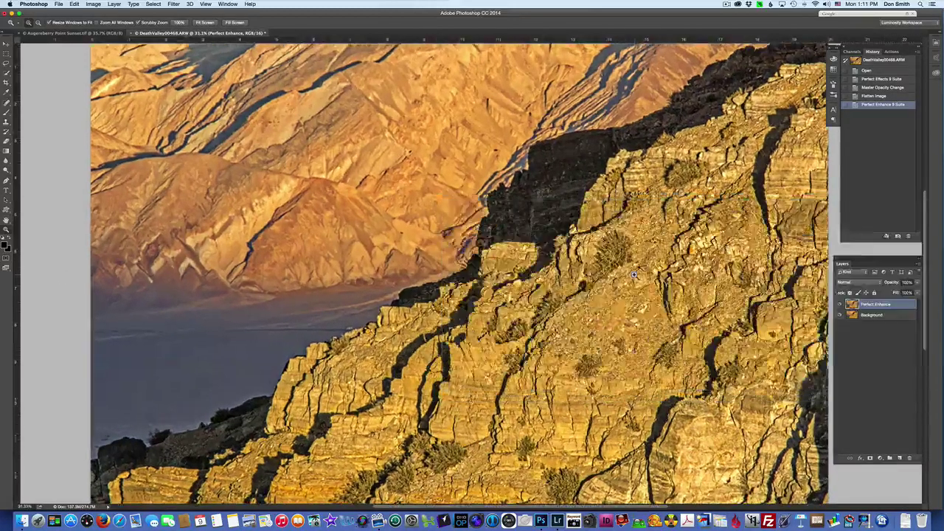
Examine the sunlit rocks at 100% with and without the Perfect Enhance sharpening layer
{"action": "left_click_drag", "start_coordinate": [633, 274], "coordinate": [634, 274]}
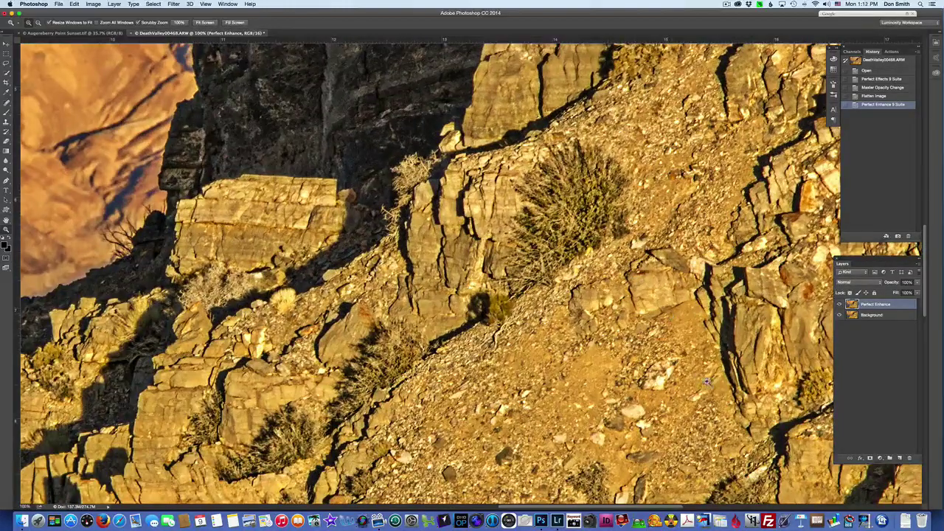
{"action": "left_click_drag", "start_coordinate": [792, 282], "coordinate": [587, 376]}
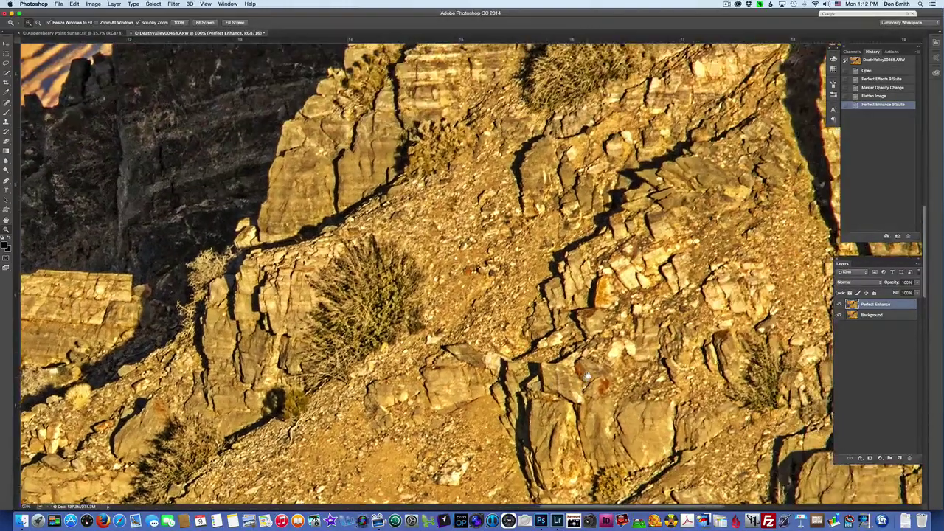
{"action": "left_click", "coordinate": [838, 304]}
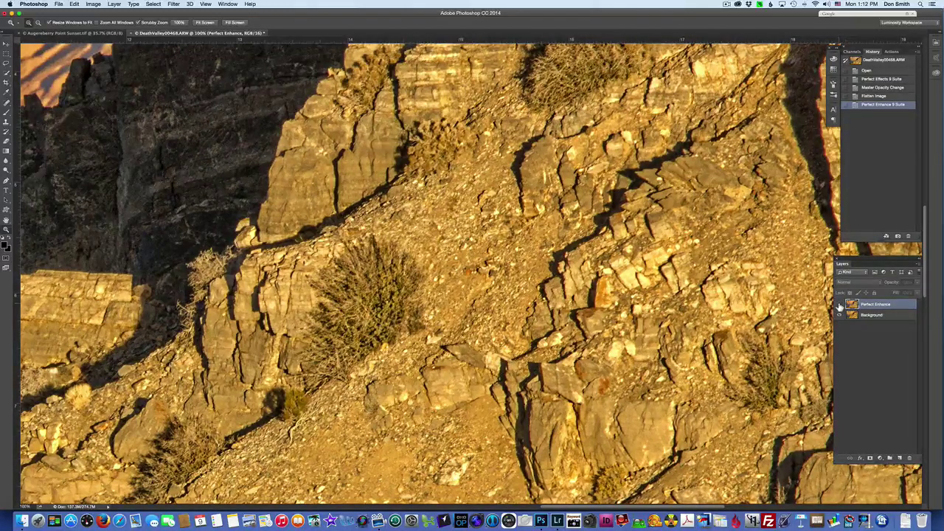
{"action": "left_click", "coordinate": [838, 304]}
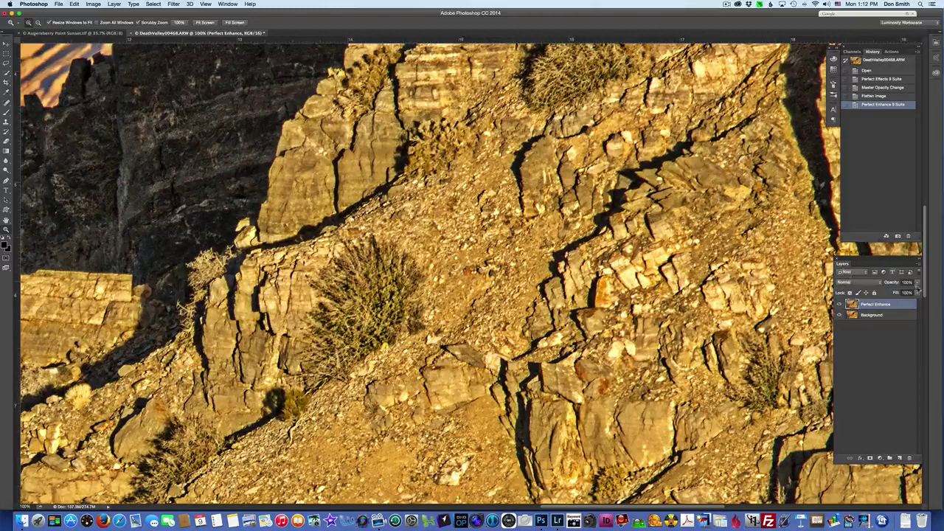
Set the Perfect Enhance layer's opacity to 70%, and check the rock detail at 200% before viewing the whole photo
{"action": "left_click", "coordinate": [917, 292]}
{"action": "mouse_move", "coordinate": [917, 292]}
{"action": "left_mouse_down"}
{"action": "mouse_move", "coordinate": [877, 294]}
{"action": "mouse_move", "coordinate": [931, 293]}
{"action": "mouse_move", "coordinate": [869, 293]}
{"action": "mouse_move", "coordinate": [909, 295]}
{"action": "left_mouse_up"}
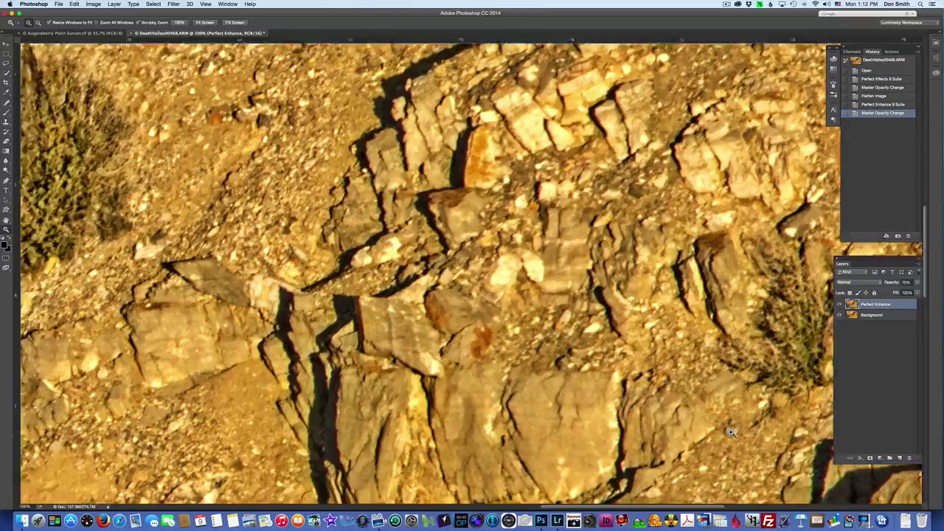
{"action": "left_click", "coordinate": [731, 434]}
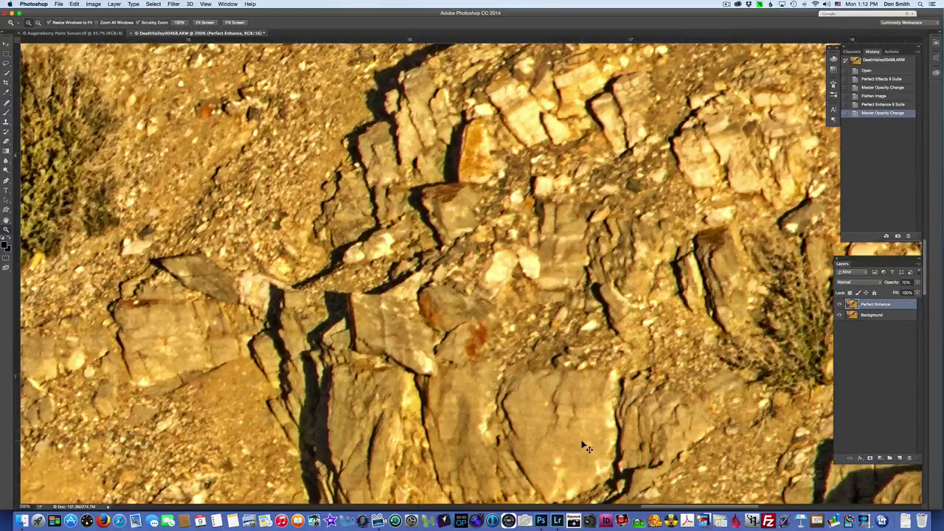
{"action": "key", "text": "super+0"}
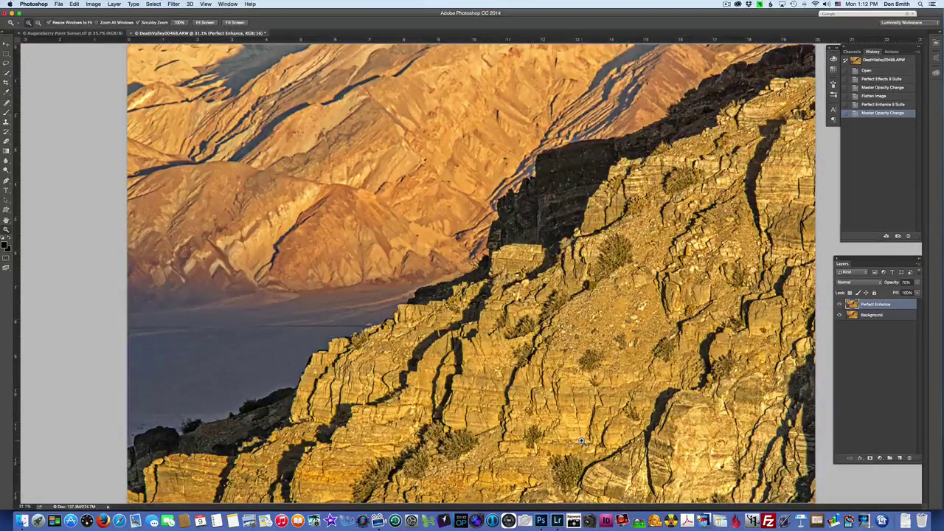
Merge the Perfect Enhance layer down and flatten the image into a single background
{"action": "key", "text": "super+e"}
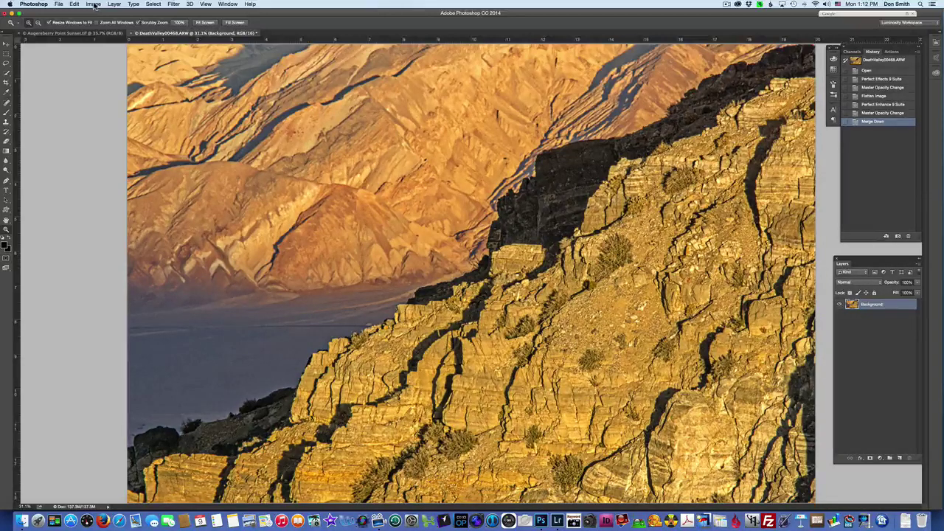
{"action": "left_click", "coordinate": [115, 5]}
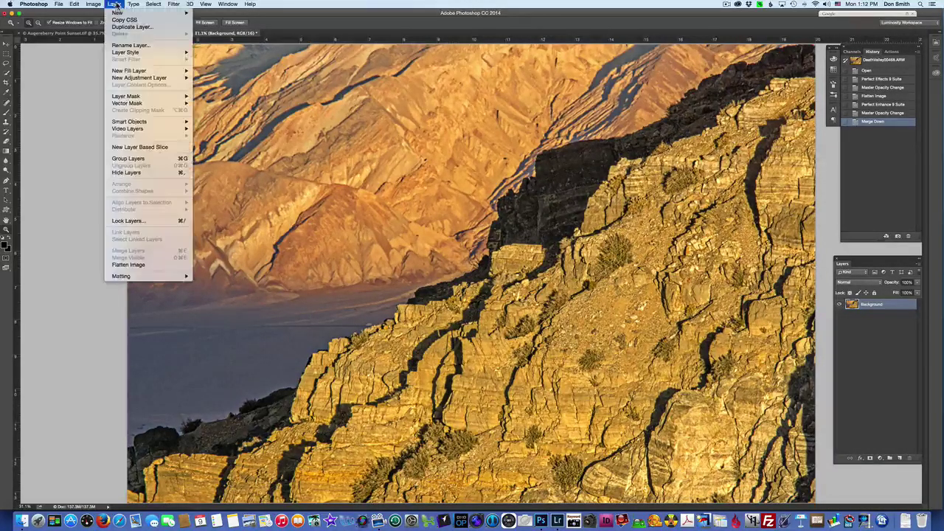
{"action": "left_click", "coordinate": [152, 267]}
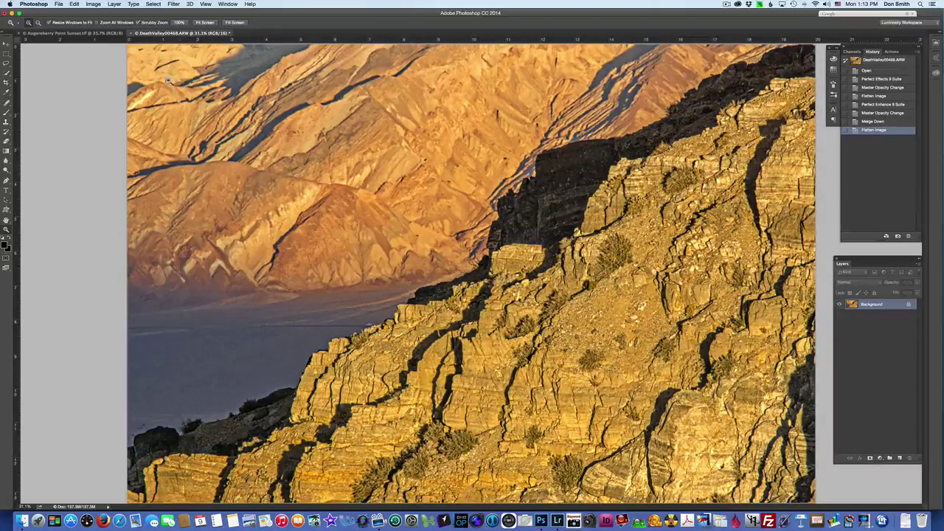
{"action": "left_click", "coordinate": [114, 5]}
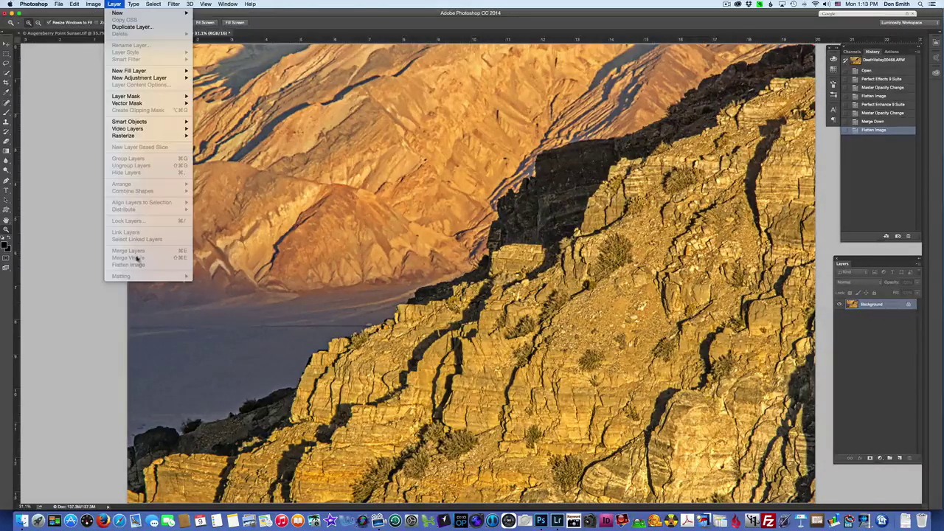
{"action": "left_click", "coordinate": [51, 265]}
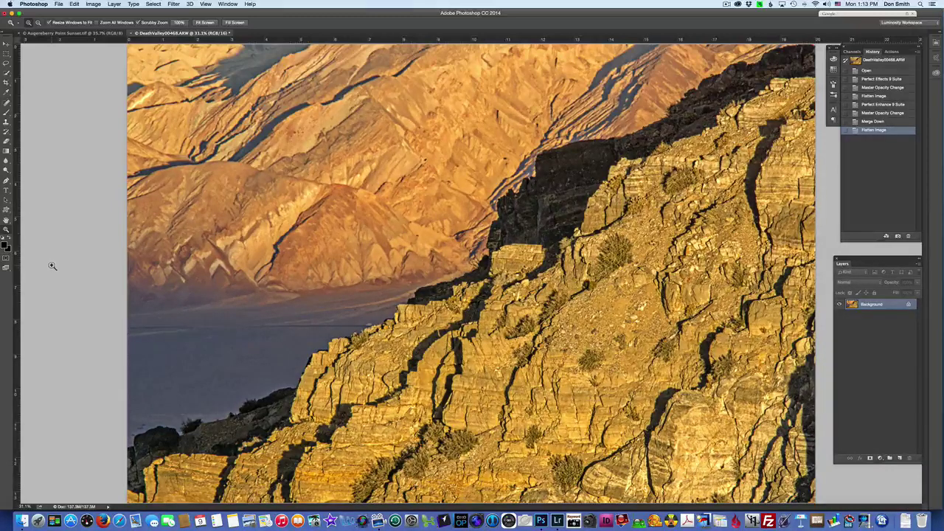
Lasso the rocky foreground slope along its diagonal ridge and feather the selection by 250 pixels
{"action": "key", "text": "l"}
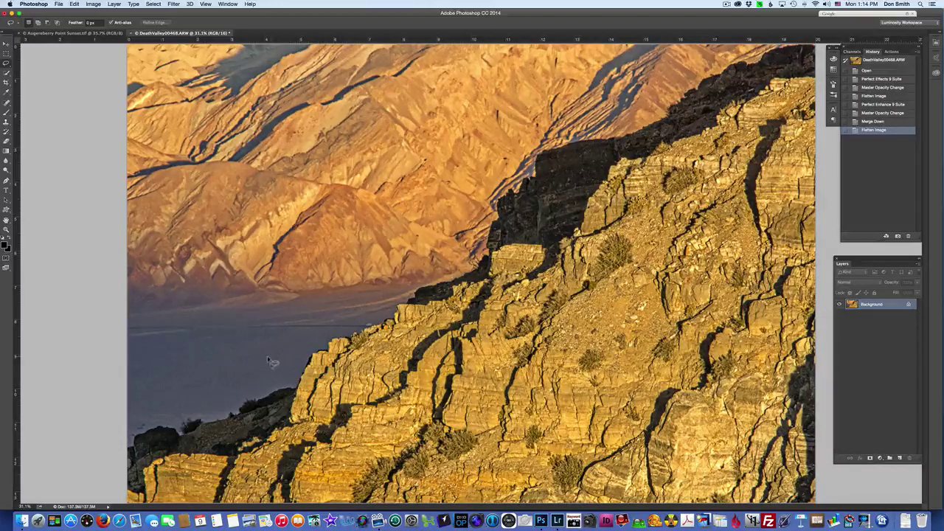
{"action": "mouse_move", "coordinate": [268, 359]}
{"action": "left_mouse_down"}
{"action": "mouse_move", "coordinate": [214, 388]}
{"action": "mouse_move", "coordinate": [91, 427]}
{"action": "mouse_move", "coordinate": [65, 504]}
{"action": "mouse_move", "coordinate": [177, 503]}
{"action": "left_mouse_up"}
{"action": "mouse_move", "coordinate": [325, 504]}
{"action": "left_mouse_down"}
{"action": "mouse_move", "coordinate": [731, 503]}
{"action": "mouse_move", "coordinate": [766, 513]}
{"action": "mouse_move", "coordinate": [892, 443]}
{"action": "mouse_move", "coordinate": [863, 44]}
{"action": "mouse_move", "coordinate": [795, 53]}
{"action": "mouse_move", "coordinate": [667, 116]}
{"action": "mouse_move", "coordinate": [452, 256]}
{"action": "mouse_move", "coordinate": [258, 362]}
{"action": "left_mouse_up"}
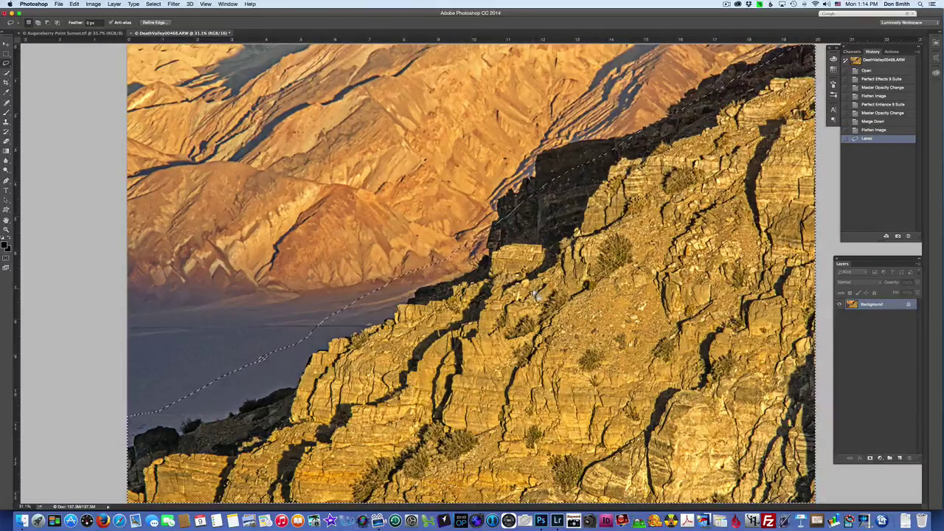
{"action": "right_click", "coordinate": [613, 291]}
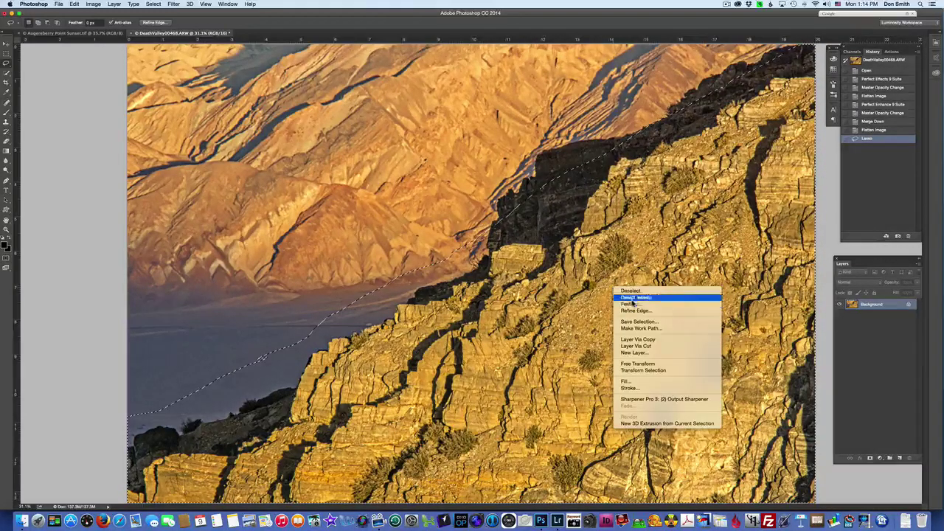
{"action": "left_click", "coordinate": [632, 305]}
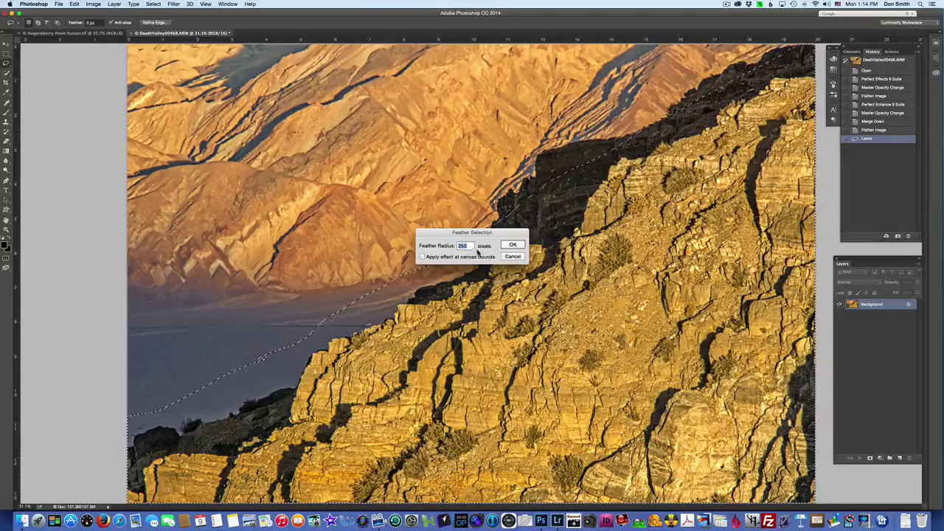
{"action": "left_click", "coordinate": [514, 247]}
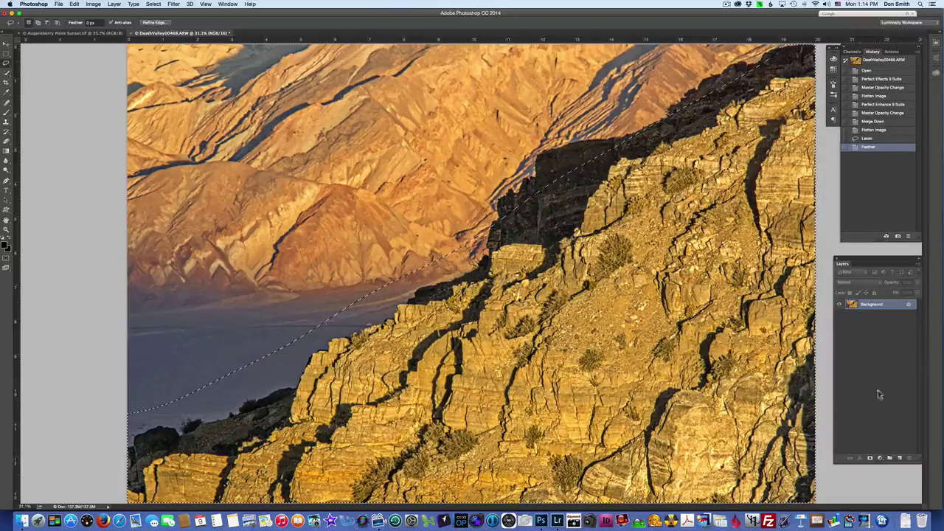
Add a Curves adjustment layer to the feathered foreground slope, darken it by sampling the sunlit rocks, and fine-tune the layer's opacity
{"action": "left_click", "coordinate": [880, 459]}
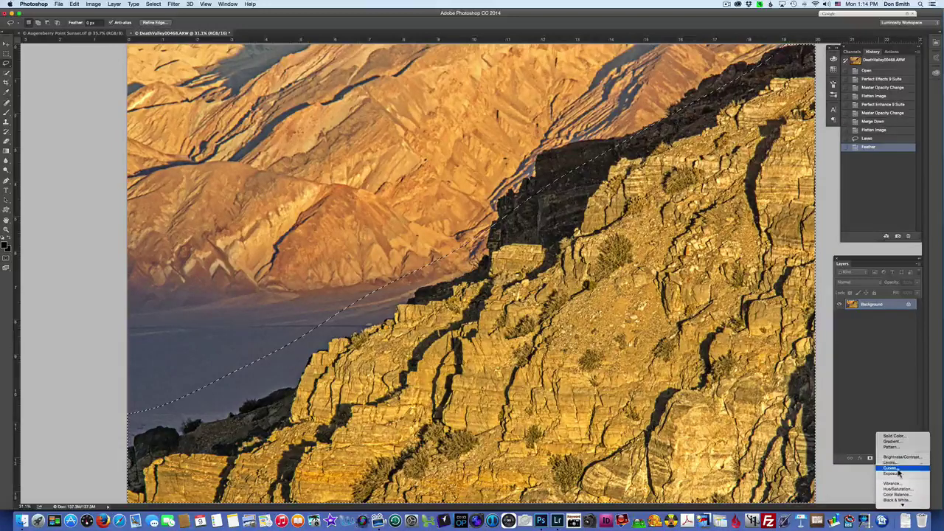
{"action": "left_click", "coordinate": [892, 468]}
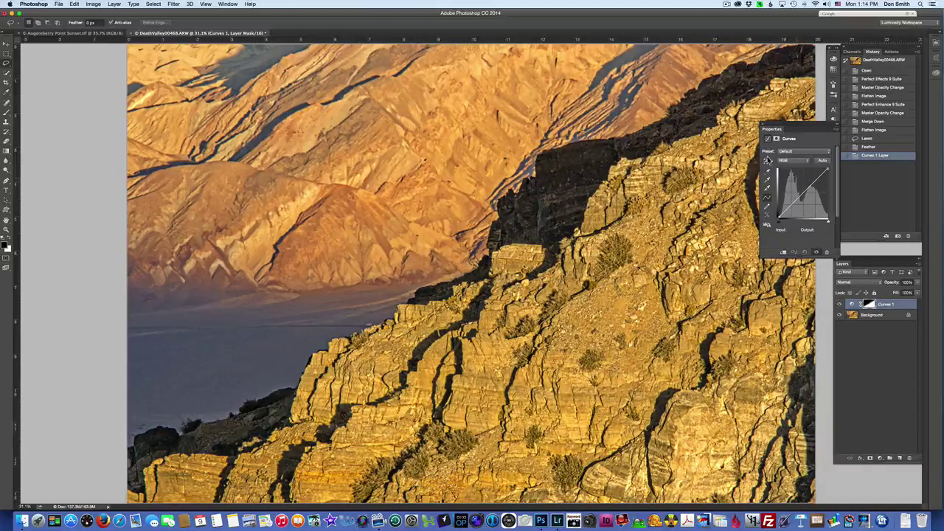
{"action": "left_click", "coordinate": [768, 163]}
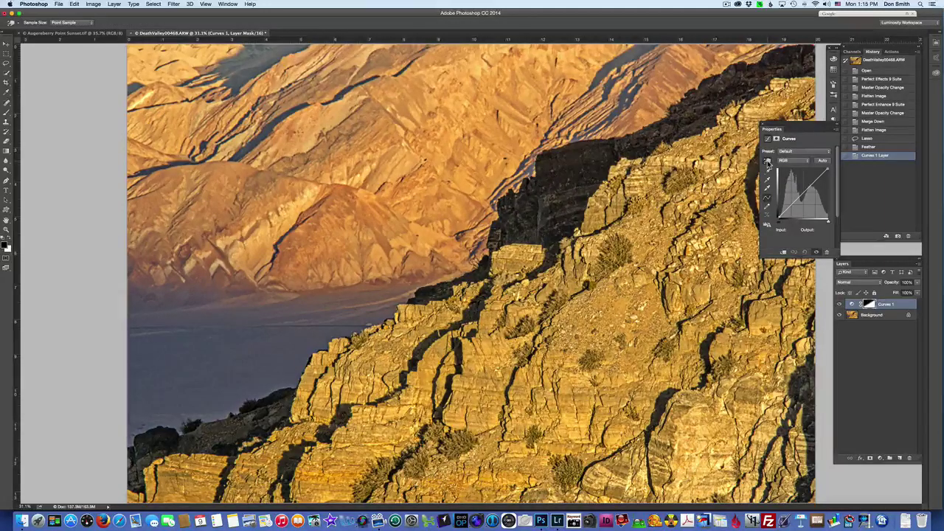
{"action": "left_click", "coordinate": [625, 306]}
{"action": "left_click_drag", "start_coordinate": [624, 306], "coordinate": [626, 302]}
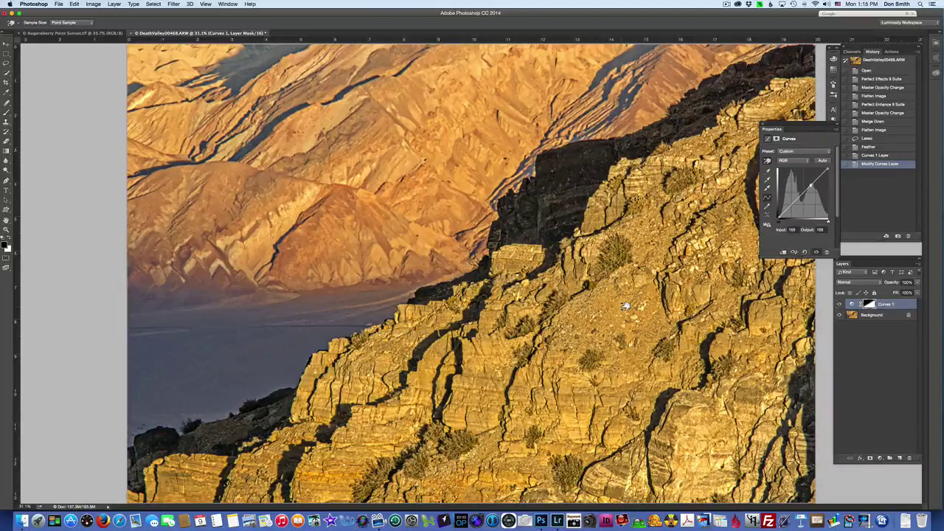
{"action": "left_click_drag", "start_coordinate": [626, 305], "coordinate": [624, 319]}
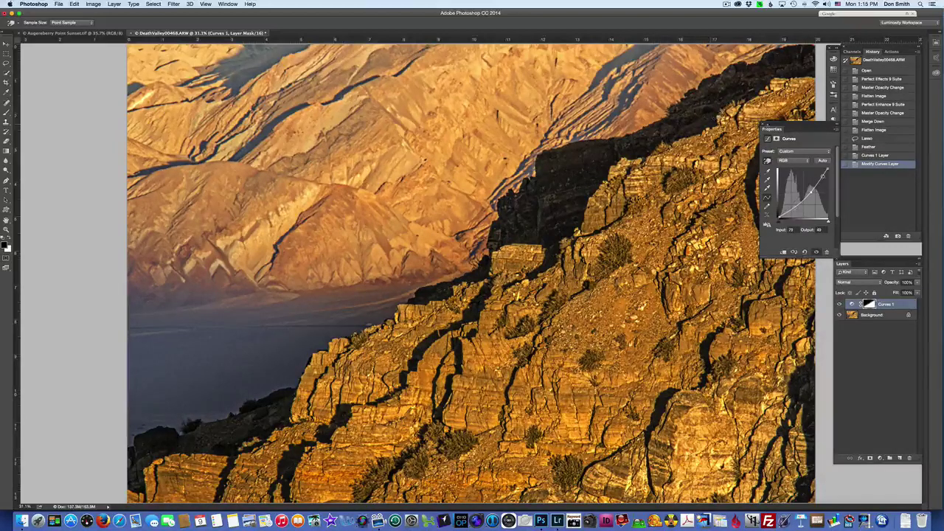
{"action": "left_click", "coordinate": [765, 127]}
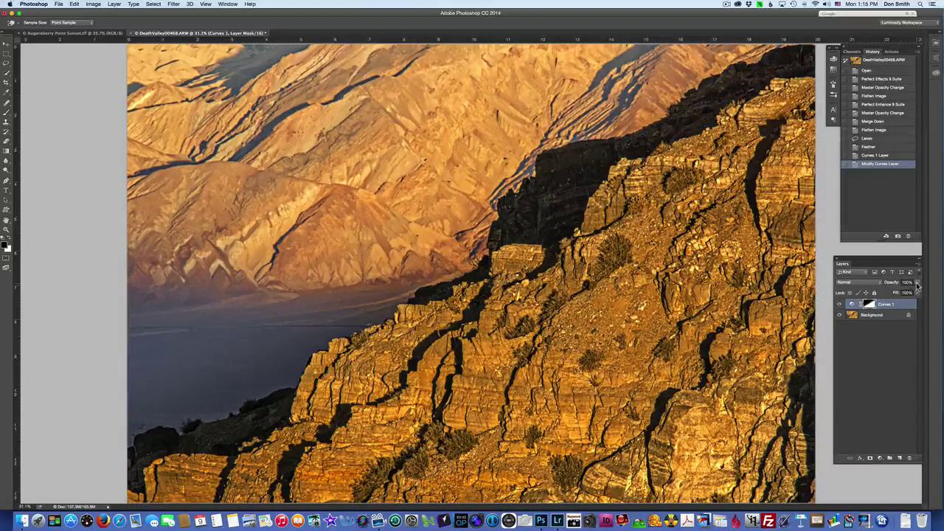
{"action": "left_click", "coordinate": [918, 284]}
{"action": "left_click_drag", "start_coordinate": [918, 293], "coordinate": [940, 297]}
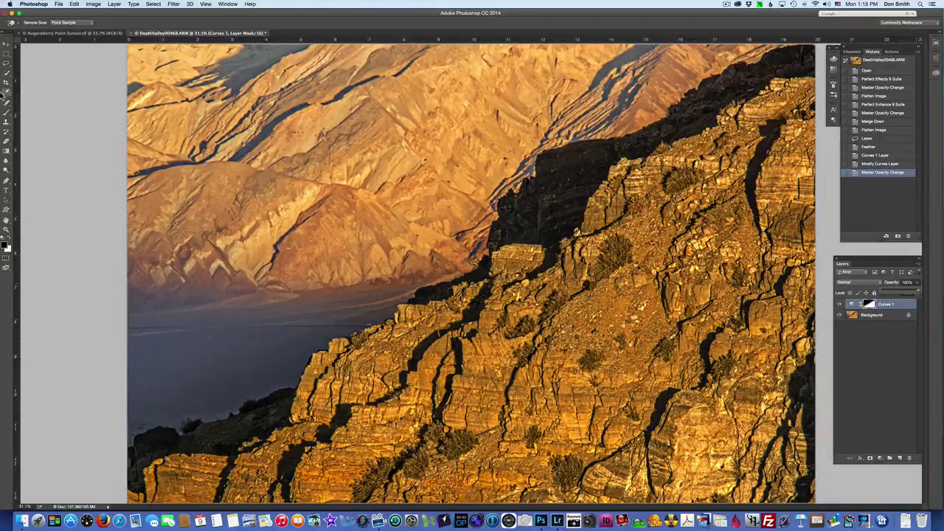
Lasso the distant mountains above the diagonal ridge and feather the selection by 250 pixels
{"action": "left_click", "coordinate": [7, 63]}
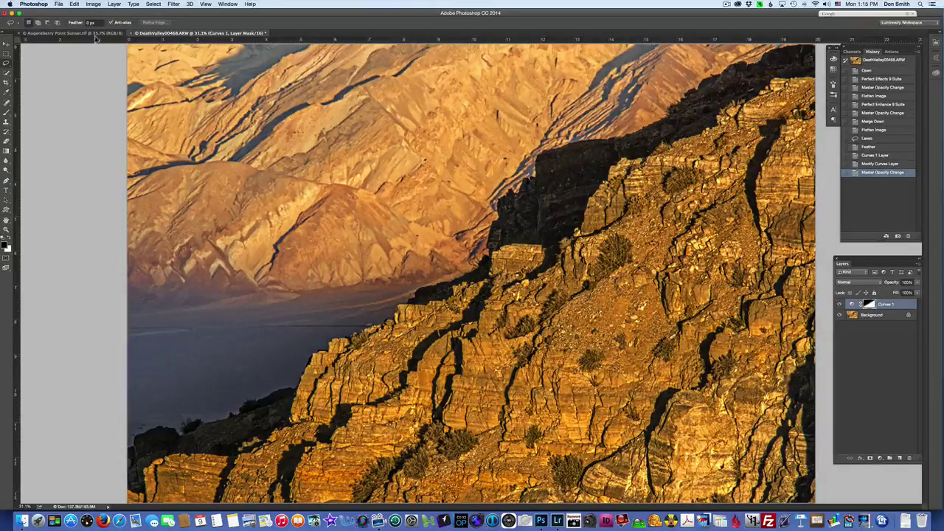
{"action": "mouse_move", "coordinate": [127, 46]}
{"action": "left_mouse_down"}
{"action": "mouse_move", "coordinate": [790, 69]}
{"action": "mouse_move", "coordinate": [611, 158]}
{"action": "mouse_move", "coordinate": [508, 238]}
{"action": "left_mouse_up"}
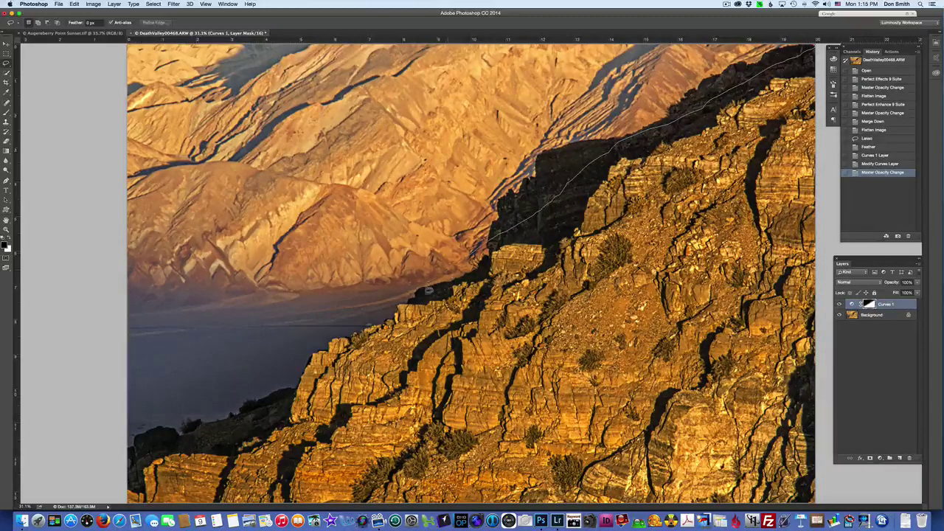
{"action": "mouse_move", "coordinate": [429, 290]}
{"action": "left_mouse_down"}
{"action": "mouse_move", "coordinate": [381, 315]}
{"action": "mouse_move", "coordinate": [103, 337]}
{"action": "mouse_move", "coordinate": [76, 185]}
{"action": "mouse_move", "coordinate": [82, 135]}
{"action": "mouse_move", "coordinate": [104, 83]}
{"action": "left_mouse_up"}
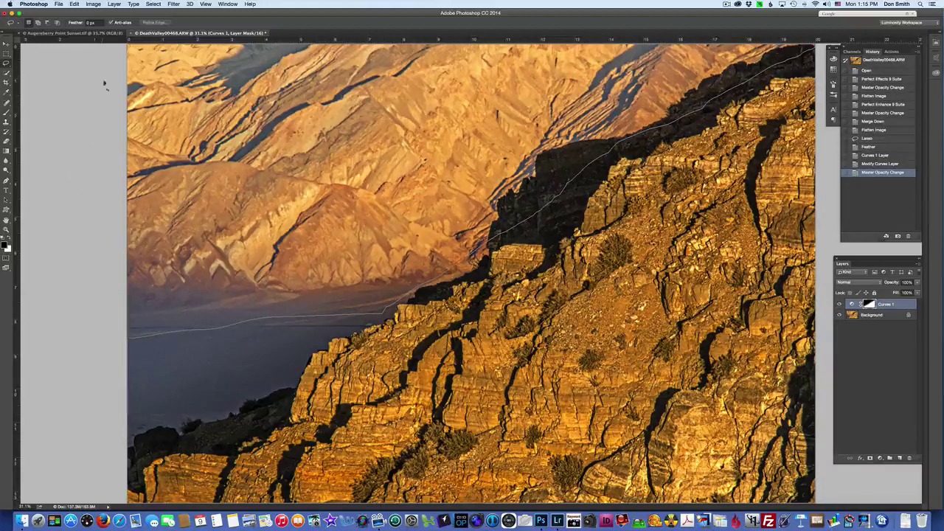
{"action": "left_click_drag", "start_coordinate": [123, 37], "coordinate": [125, 41]}
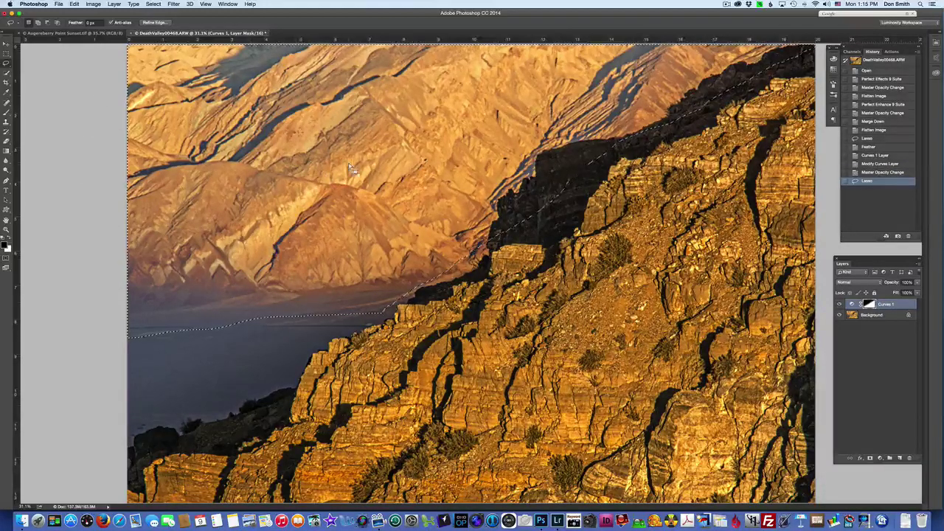
{"action": "right_click", "coordinate": [364, 129]}
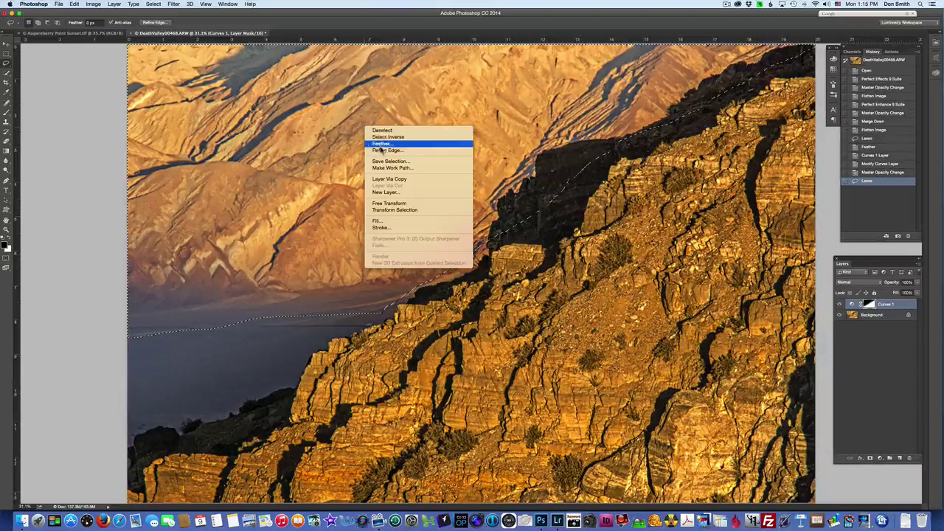
{"action": "left_click", "coordinate": [383, 144]}
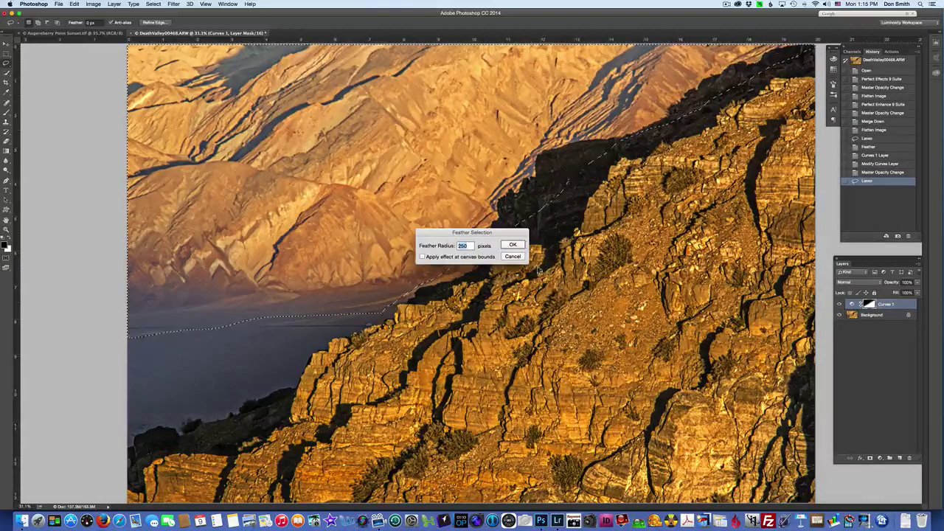
{"action": "left_click", "coordinate": [520, 245]}
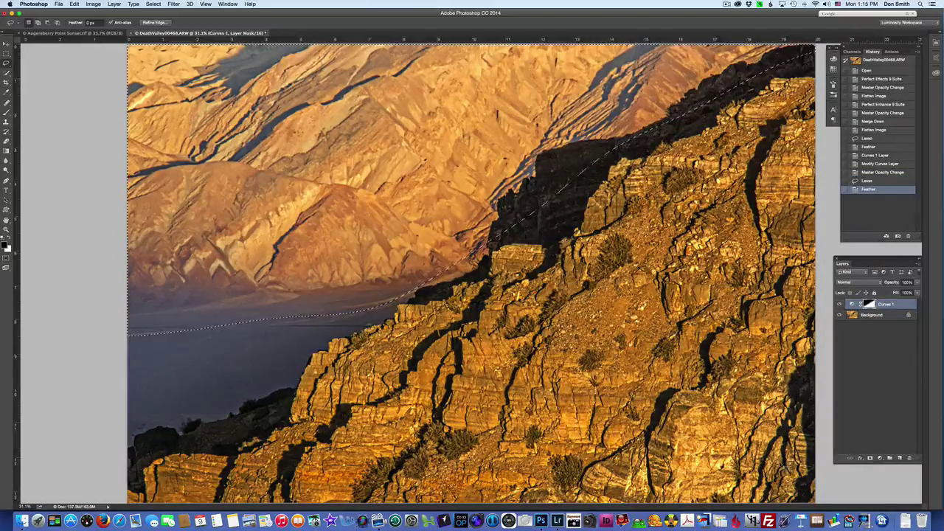
Add a Curves adjustment layer to the feathered mountains, darken it by sampling the sunlit mountainside, and fine-tune the layer's opacity
{"action": "left_click", "coordinate": [890, 459]}
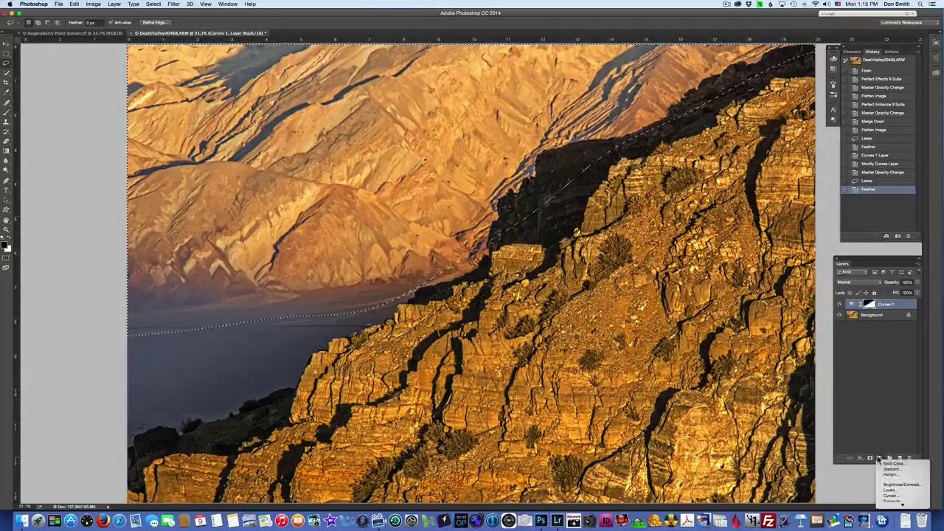
{"action": "left_click", "coordinate": [891, 496]}
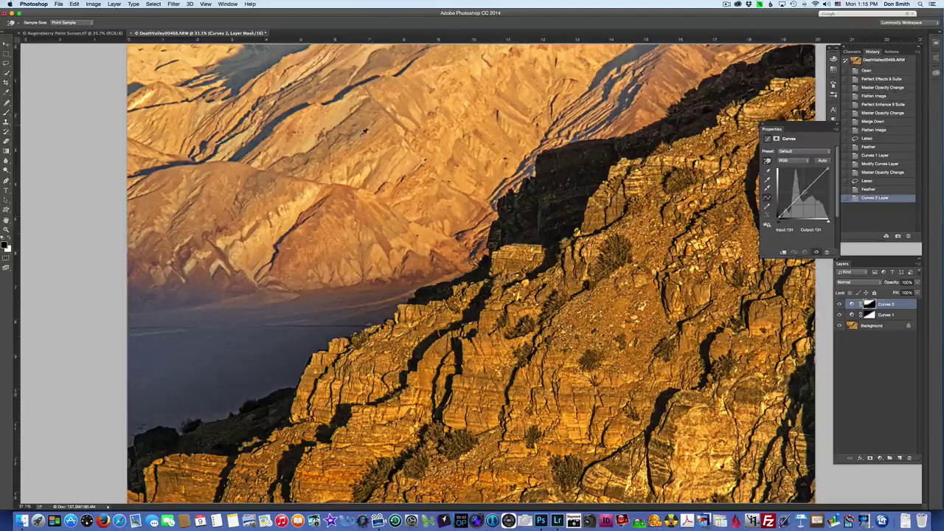
{"action": "left_click_drag", "start_coordinate": [341, 112], "coordinate": [339, 128]}
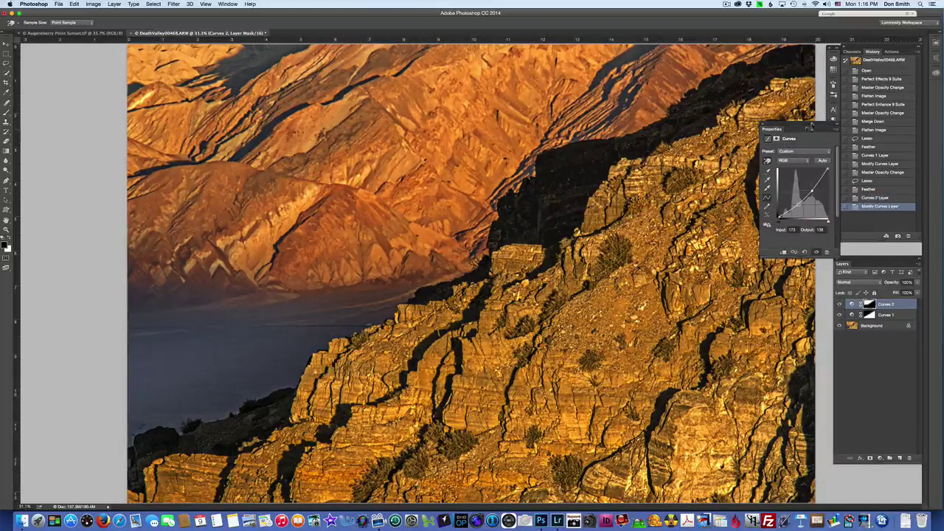
{"action": "left_click", "coordinate": [762, 127]}
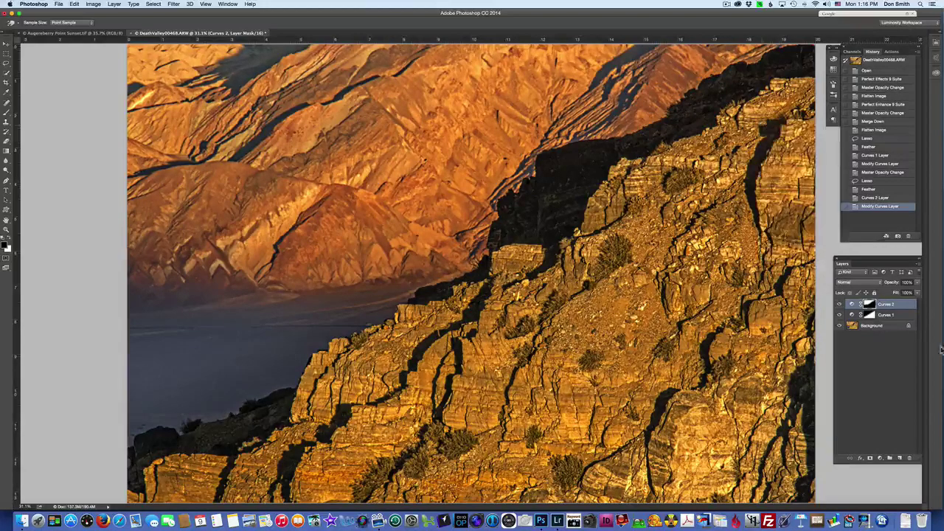
{"action": "left_click", "coordinate": [918, 284]}
{"action": "left_click_drag", "start_coordinate": [918, 293], "coordinate": [942, 304]}
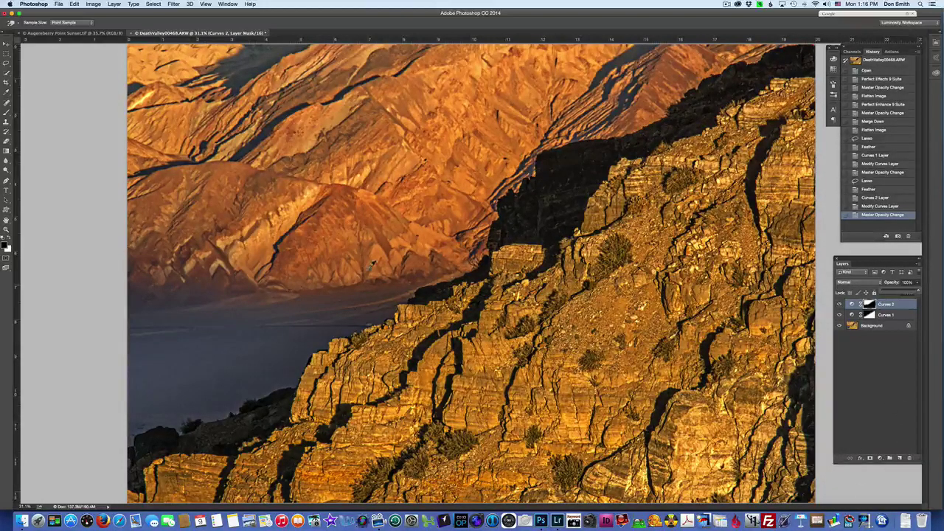
Lasso the bright upper-left corner of the photo and feather the selection by 250 pixels
{"action": "left_click", "coordinate": [7, 64]}
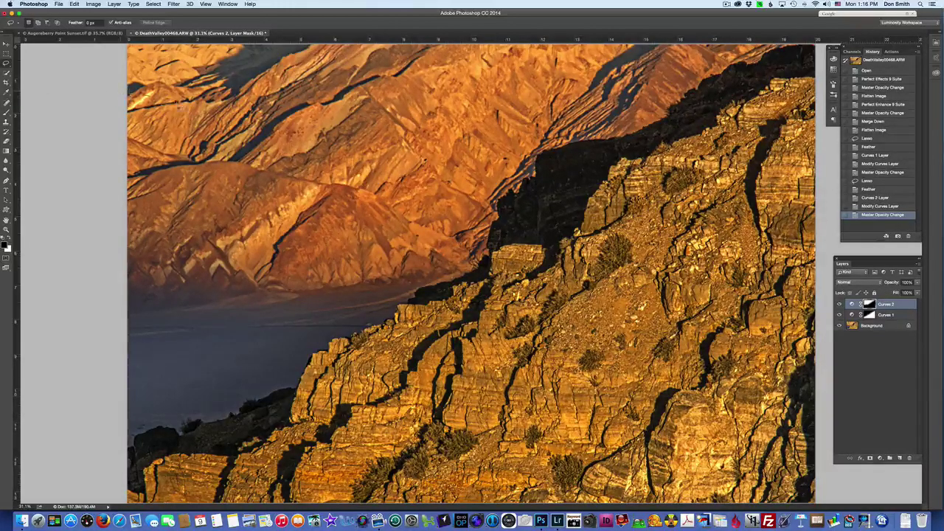
{"action": "mouse_move", "coordinate": [197, 101]}
{"action": "left_mouse_down"}
{"action": "mouse_move", "coordinate": [232, 87]}
{"action": "mouse_move", "coordinate": [252, 67]}
{"action": "mouse_move", "coordinate": [255, 44]}
{"action": "mouse_move", "coordinate": [209, 34]}
{"action": "mouse_move", "coordinate": [119, 44]}
{"action": "mouse_move", "coordinate": [112, 108]}
{"action": "mouse_move", "coordinate": [140, 116]}
{"action": "mouse_move", "coordinate": [177, 101]}
{"action": "left_mouse_up"}
{"action": "right_click", "coordinate": [154, 60]}
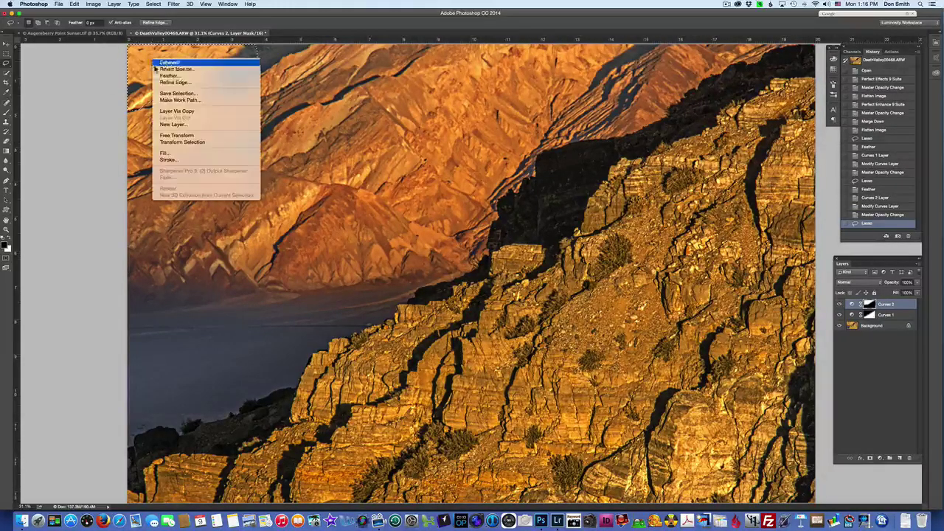
{"action": "left_click", "coordinate": [168, 76]}
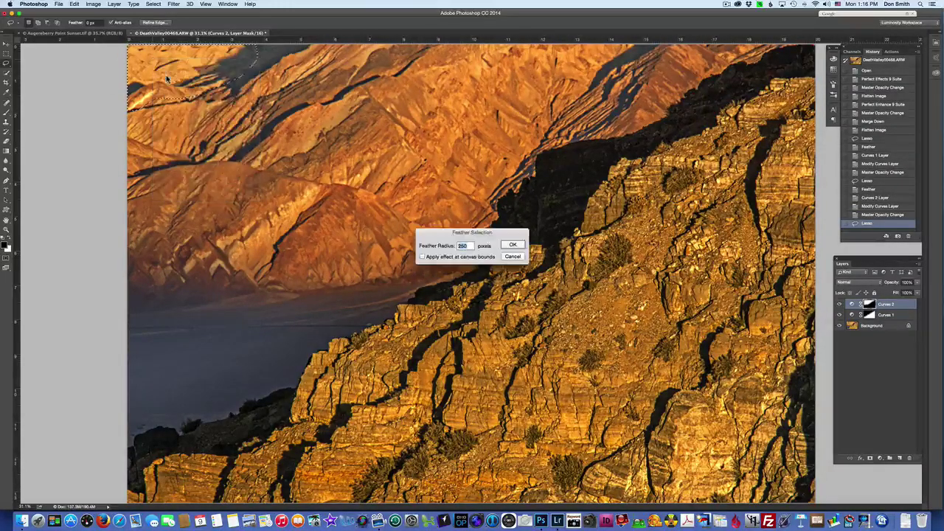
{"action": "left_click", "coordinate": [510, 245]}
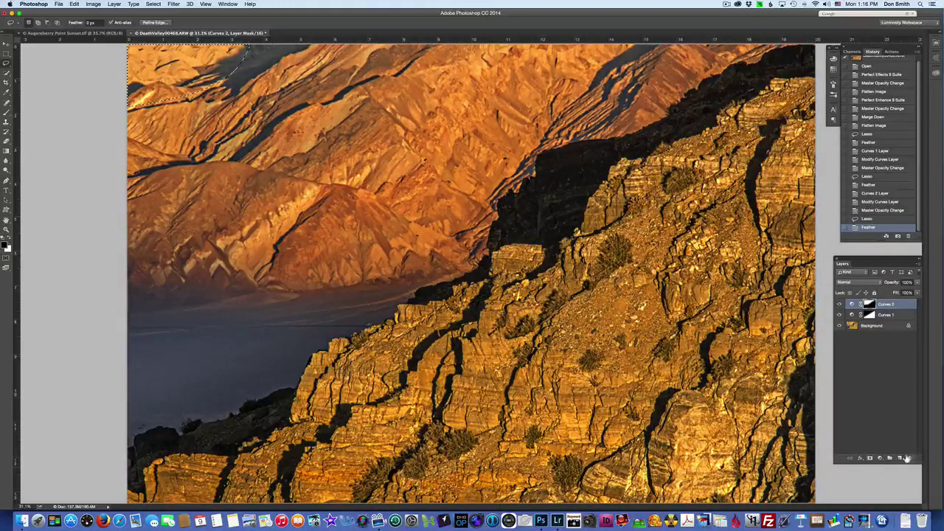
Add a Curves adjustment layer to the feathered upper-left corner and darken it by sampling the bright hills there
{"action": "left_click", "coordinate": [879, 458]}
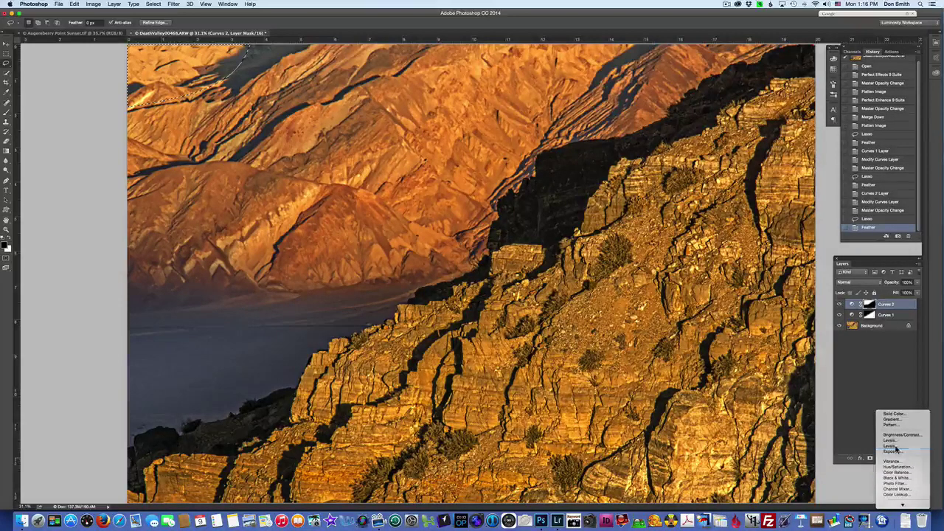
{"action": "left_click", "coordinate": [892, 446]}
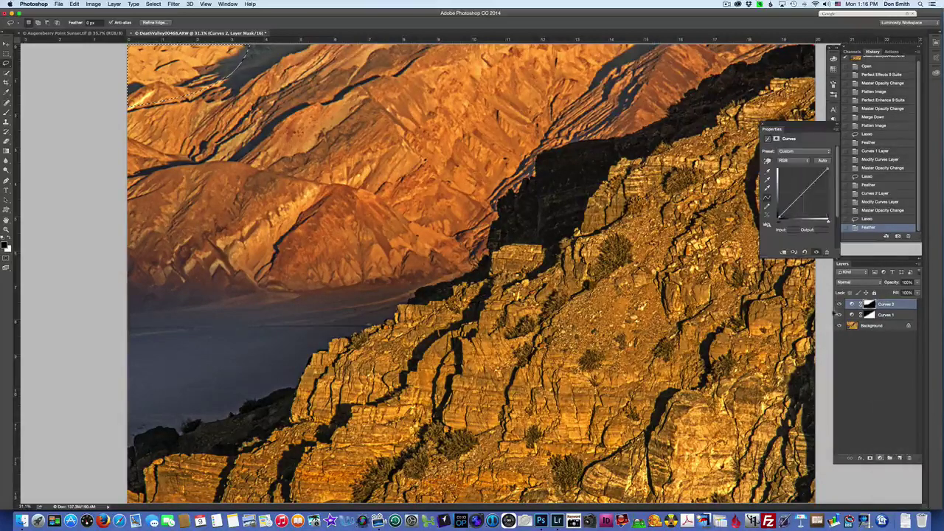
{"action": "left_click", "coordinate": [767, 163]}
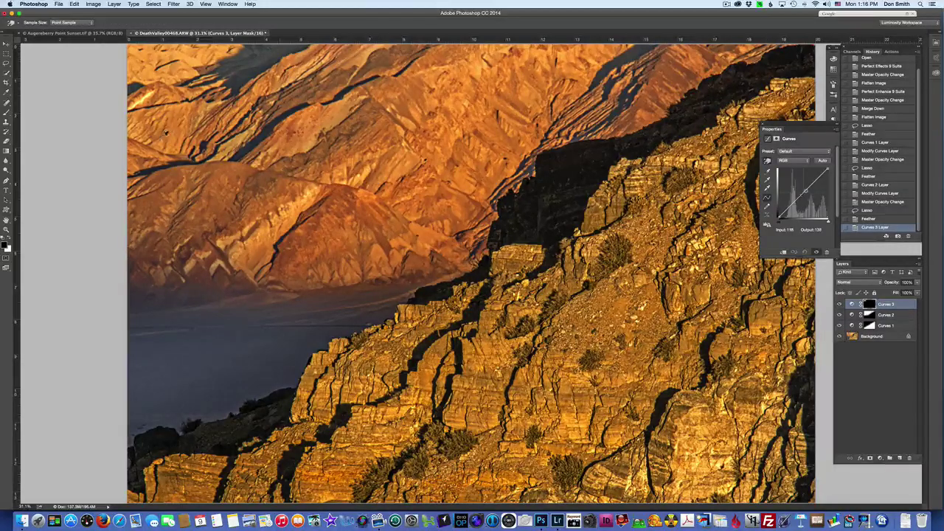
{"action": "left_click_drag", "start_coordinate": [157, 56], "coordinate": [152, 69]}
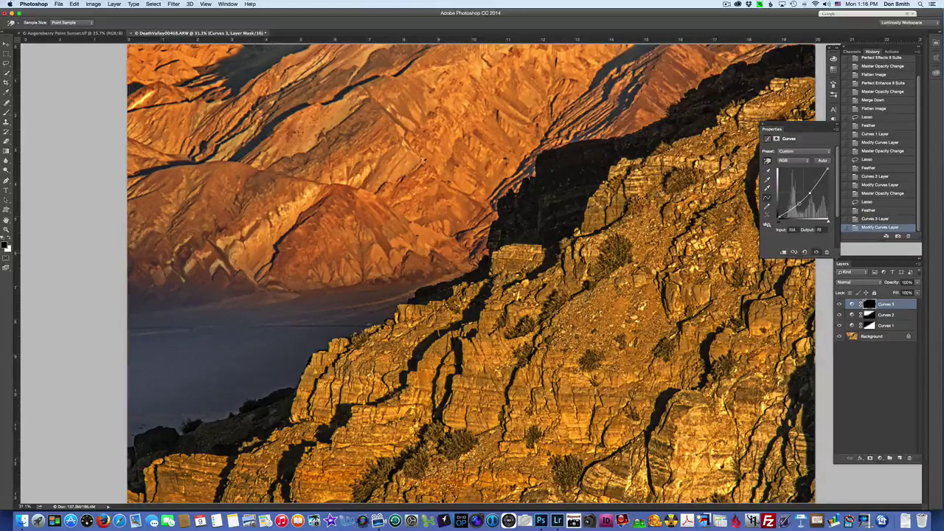
{"action": "left_click", "coordinate": [763, 126]}
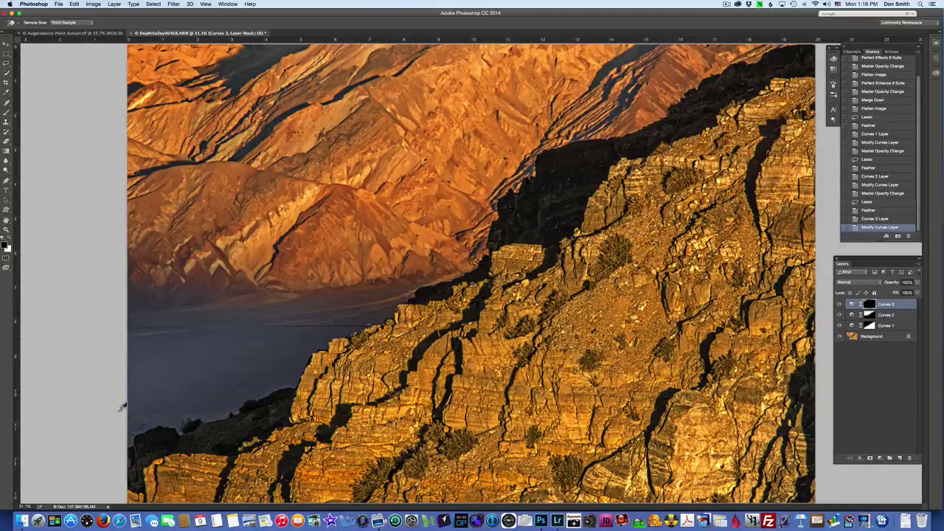
Lasso the rocks in the photo's lower-left corner and feather the selection by 250 pixels
{"action": "left_click", "coordinate": [7, 63]}
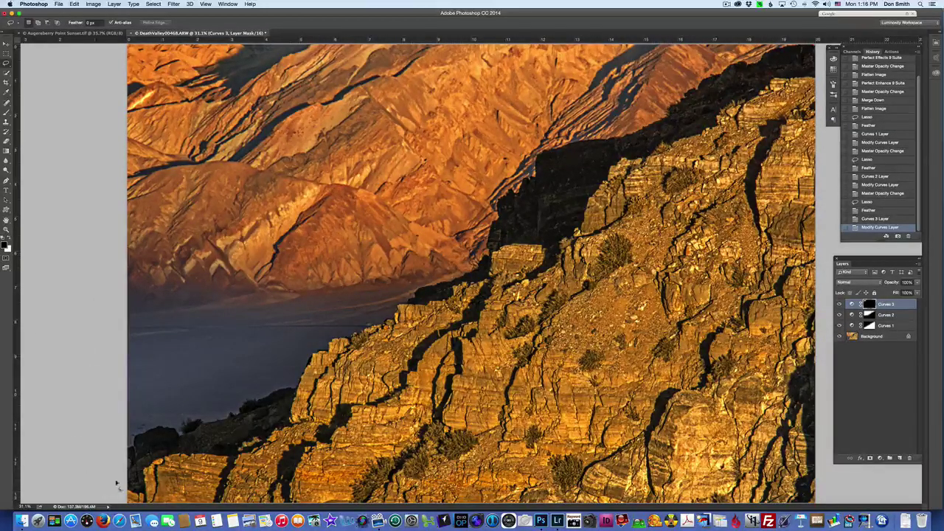
{"action": "mouse_move", "coordinate": [119, 483]}
{"action": "left_mouse_down"}
{"action": "mouse_move", "coordinate": [134, 485]}
{"action": "mouse_move", "coordinate": [151, 451]}
{"action": "mouse_move", "coordinate": [221, 452]}
{"action": "mouse_move", "coordinate": [252, 464]}
{"action": "left_mouse_up"}
{"action": "mouse_move", "coordinate": [146, 509]}
{"action": "left_mouse_down"}
{"action": "mouse_move", "coordinate": [118, 507]}
{"action": "mouse_move", "coordinate": [118, 491]}
{"action": "left_mouse_up"}
{"action": "right_click", "coordinate": [199, 477]}
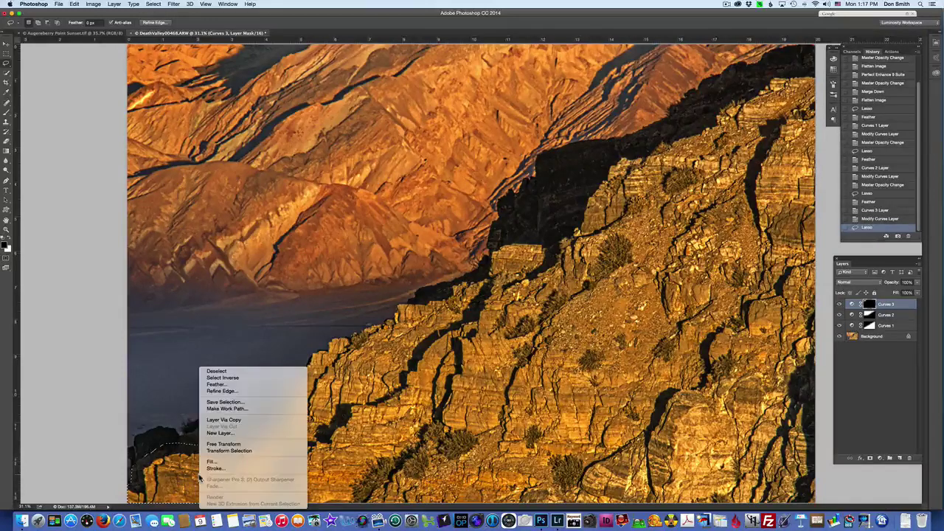
{"action": "left_click", "coordinate": [225, 384]}
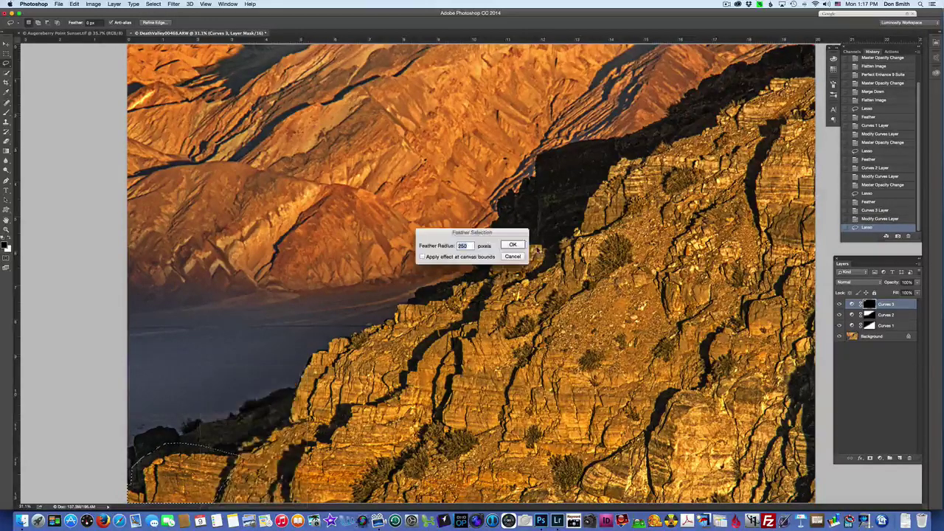
{"action": "left_click", "coordinate": [513, 247]}
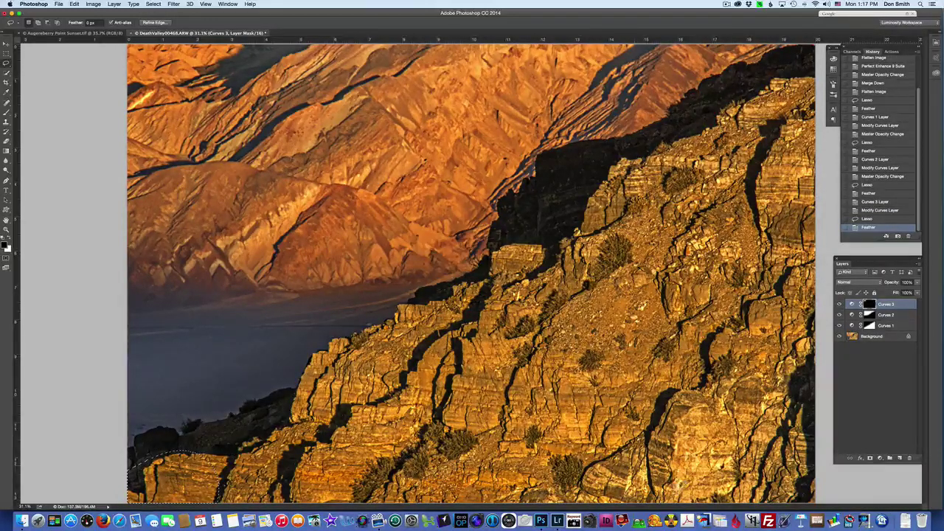
Add a Curves adjustment layer to the feathered lower-left rocks and darken it by sampling the sunlit rock face there
{"action": "left_click", "coordinate": [880, 457]}
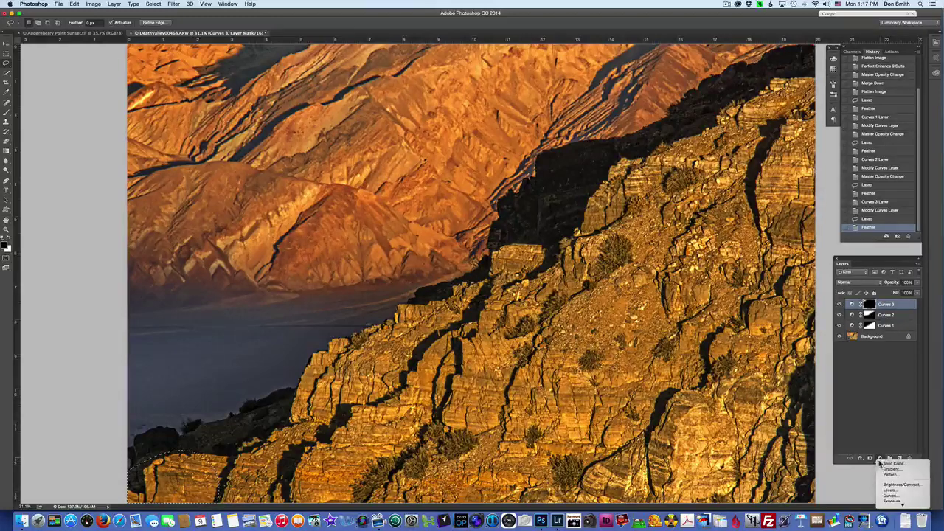
{"action": "left_click", "coordinate": [887, 499]}
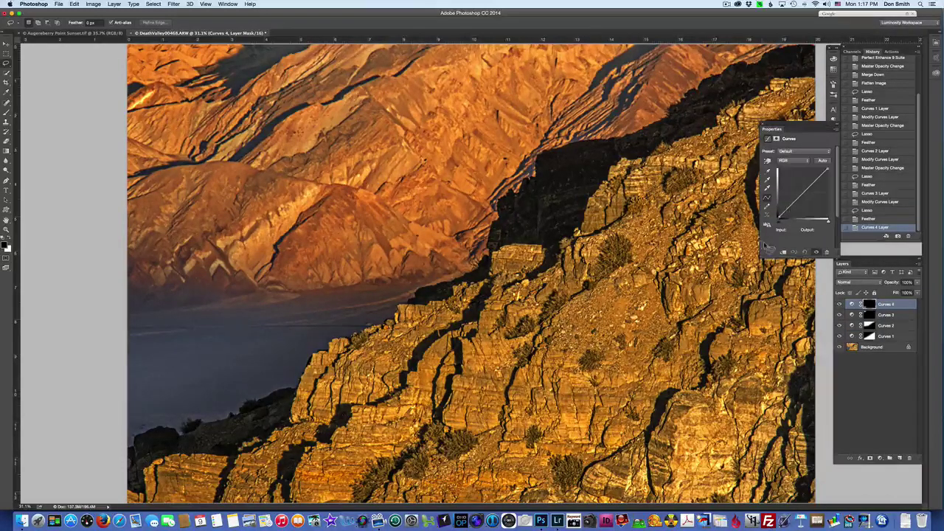
{"action": "left_click", "coordinate": [768, 161]}
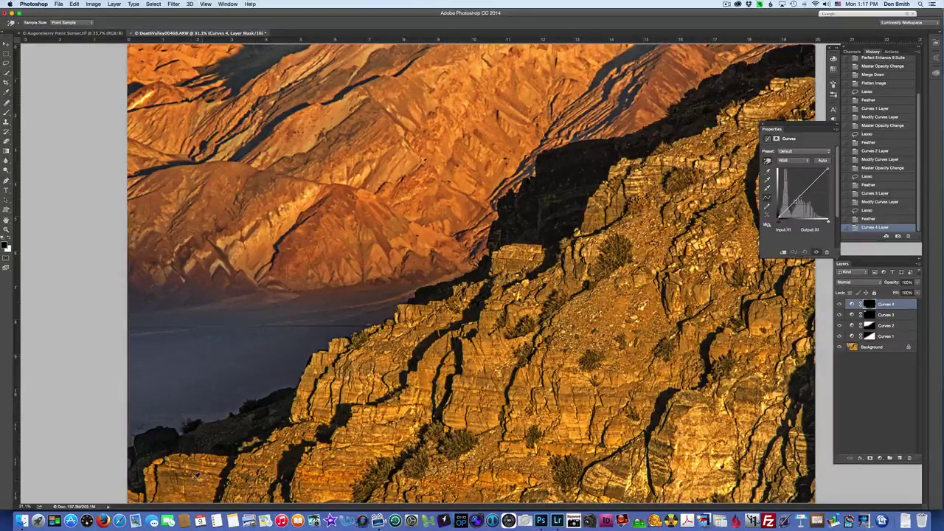
{"action": "left_click_drag", "start_coordinate": [196, 478], "coordinate": [188, 502]}
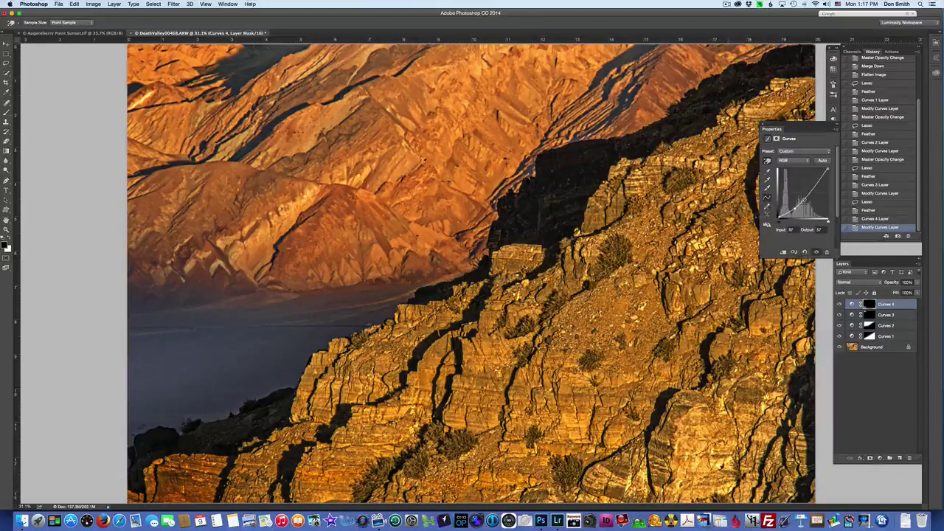
{"action": "left_click", "coordinate": [762, 127]}
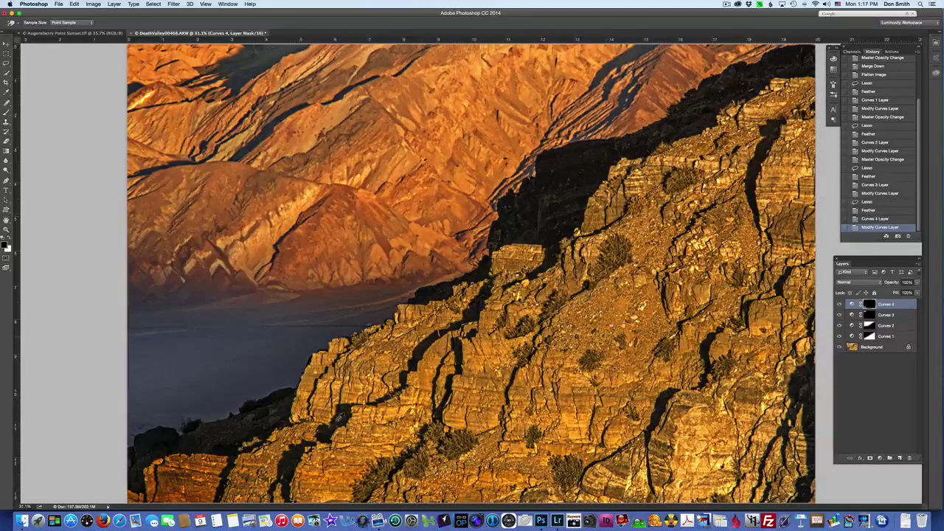
Lasso the photo's bottom edge and bright lower-right rocks, and feather the selection by 250 pixels
{"action": "left_click", "coordinate": [6, 63]}
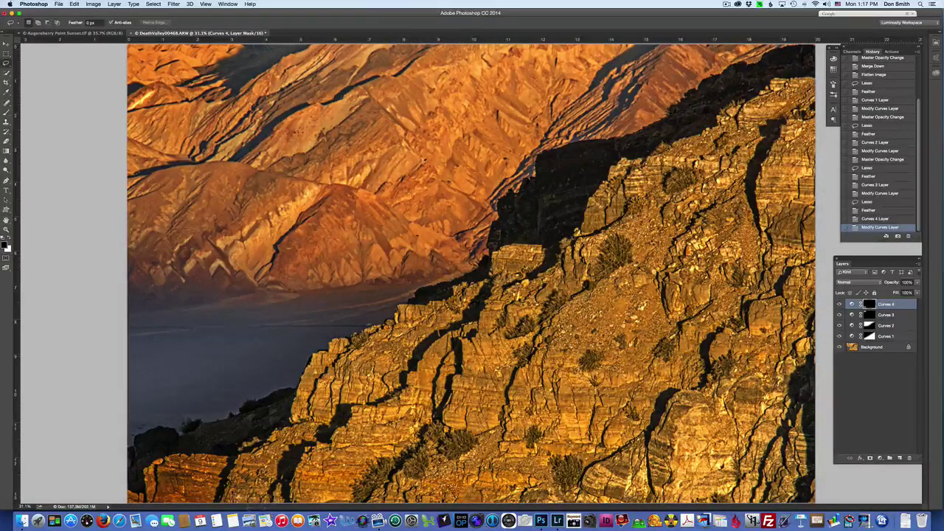
{"action": "left_click_drag", "start_coordinate": [221, 493], "coordinate": [289, 496]}
{"action": "left_click_drag", "start_coordinate": [629, 488], "coordinate": [656, 488]}
{"action": "mouse_move", "coordinate": [684, 422]}
{"action": "left_mouse_down"}
{"action": "mouse_move", "coordinate": [764, 420]}
{"action": "mouse_move", "coordinate": [814, 431]}
{"action": "left_mouse_up"}
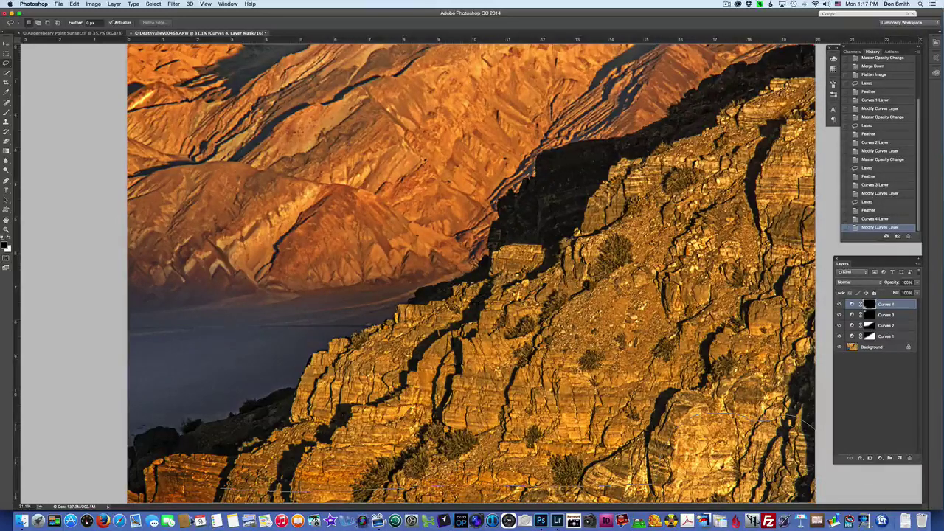
{"action": "left_click_drag", "start_coordinate": [216, 498], "coordinate": [221, 494]}
{"action": "right_click", "coordinate": [313, 467]}
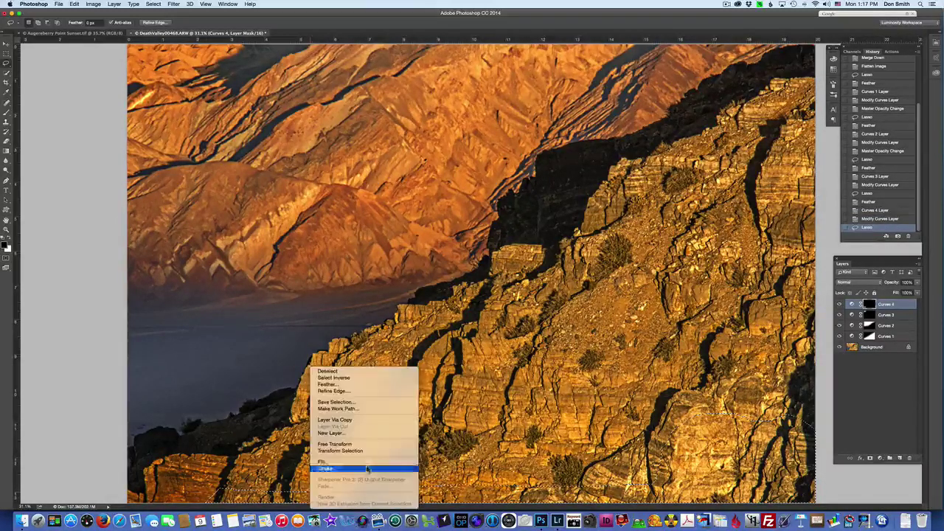
{"action": "left_click", "coordinate": [354, 384]}
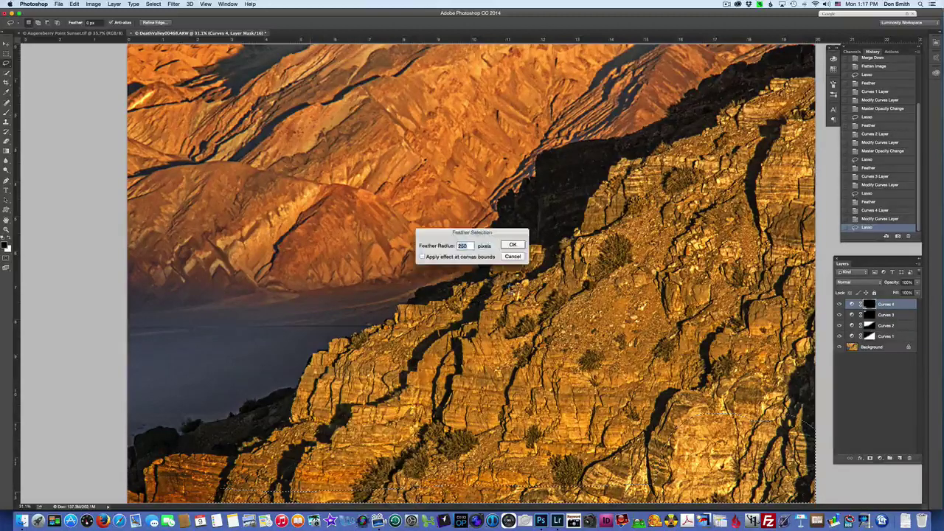
{"action": "left_click", "coordinate": [519, 248]}
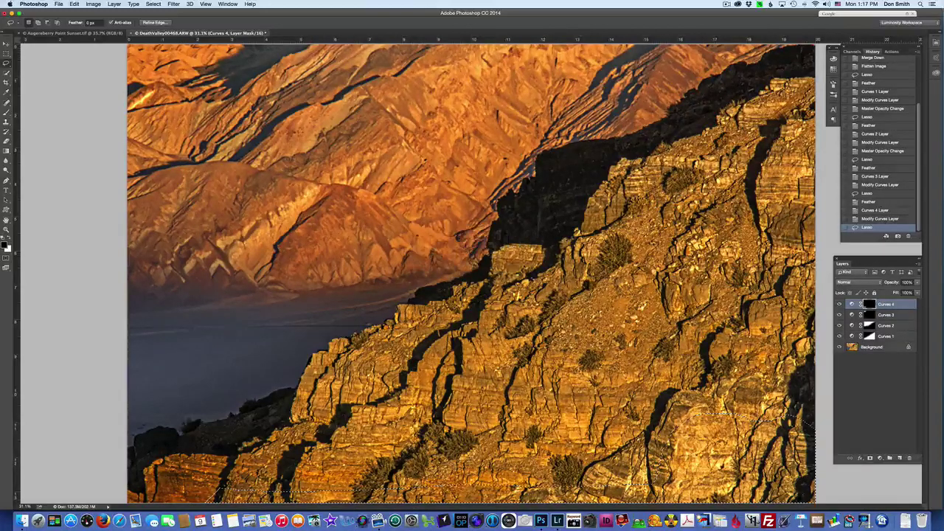
Add a Curves adjustment layer to the feathered bottom area, darken it by sampling the lower-right rocks, and reduce the layer's opacity
{"action": "left_click", "coordinate": [879, 457]}
{"action": "left_click", "coordinate": [890, 495]}
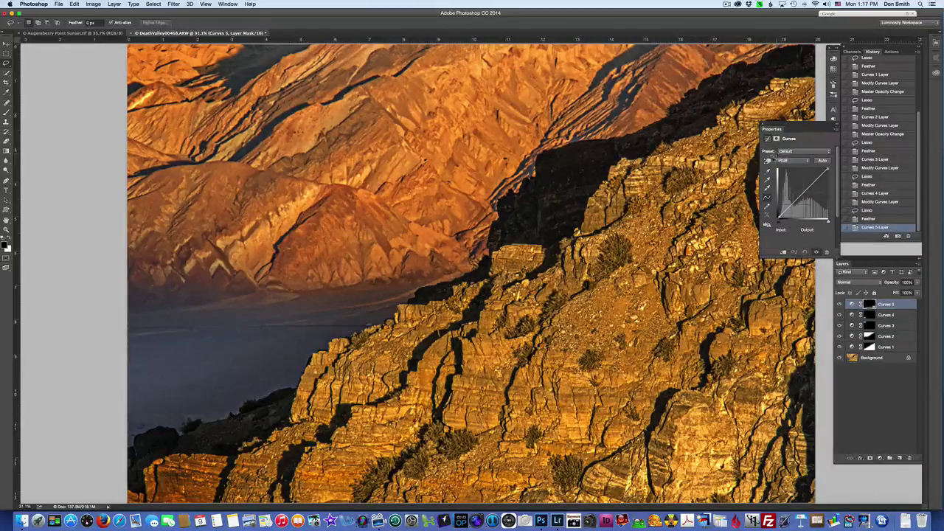
{"action": "left_click", "coordinate": [768, 162]}
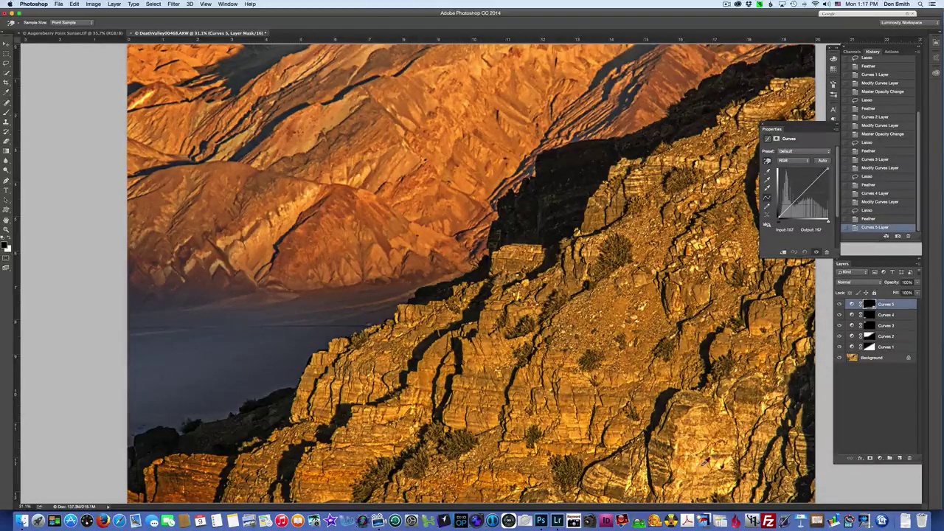
{"action": "left_click_drag", "start_coordinate": [704, 461], "coordinate": [710, 497]}
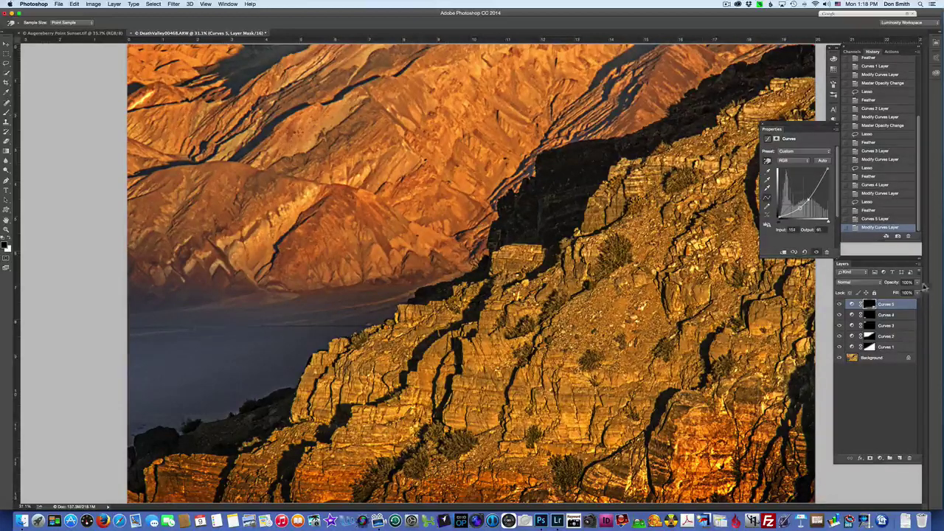
{"action": "left_click_drag", "start_coordinate": [918, 283], "coordinate": [892, 294]}
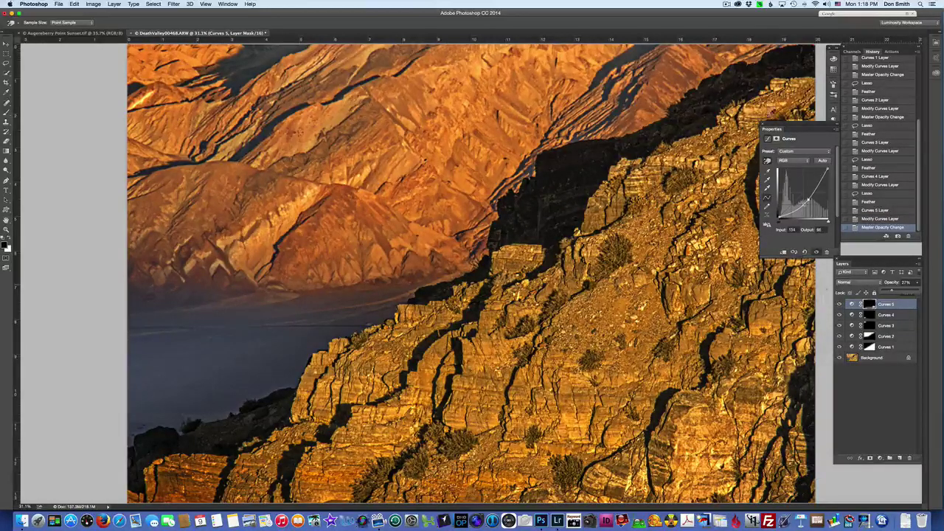
{"action": "left_click", "coordinate": [761, 128]}
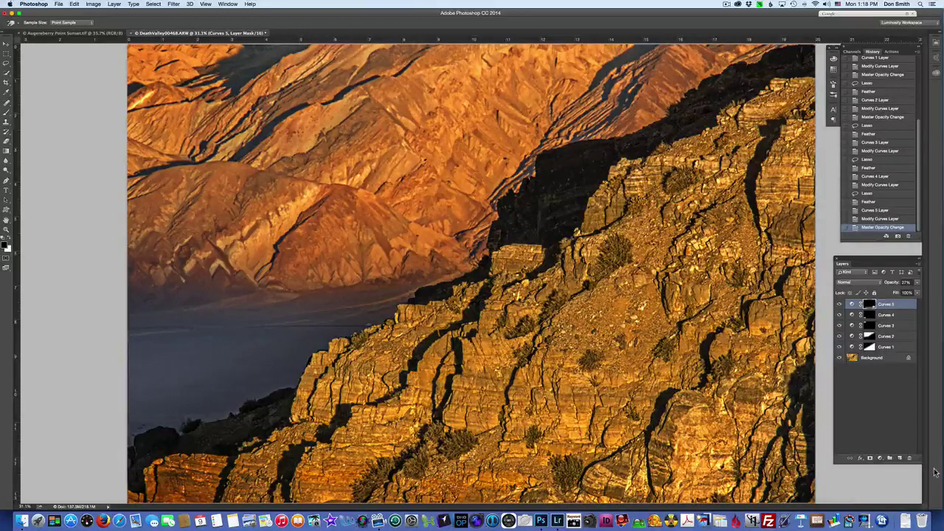
Merge all visible Curves layers into the background
{"action": "key", "text": "super+shift+e"}
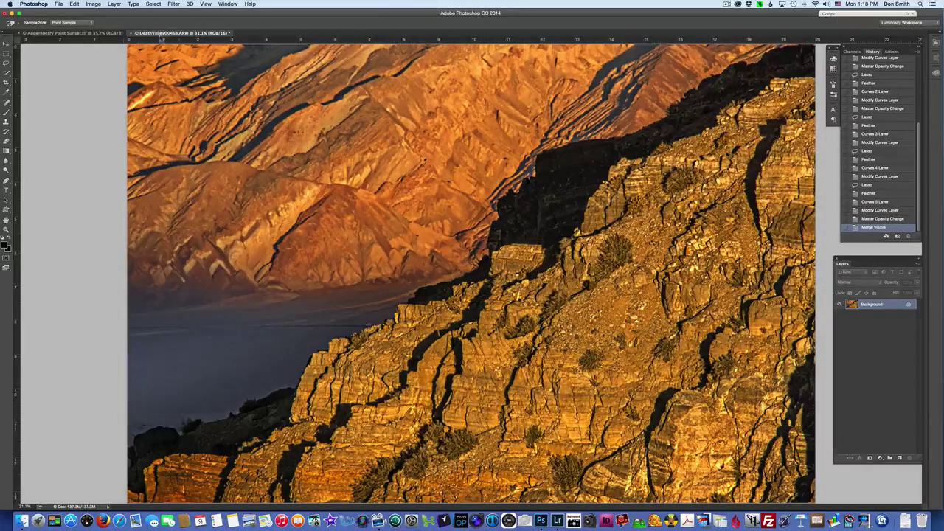
{"action": "left_click", "coordinate": [94, 4]}
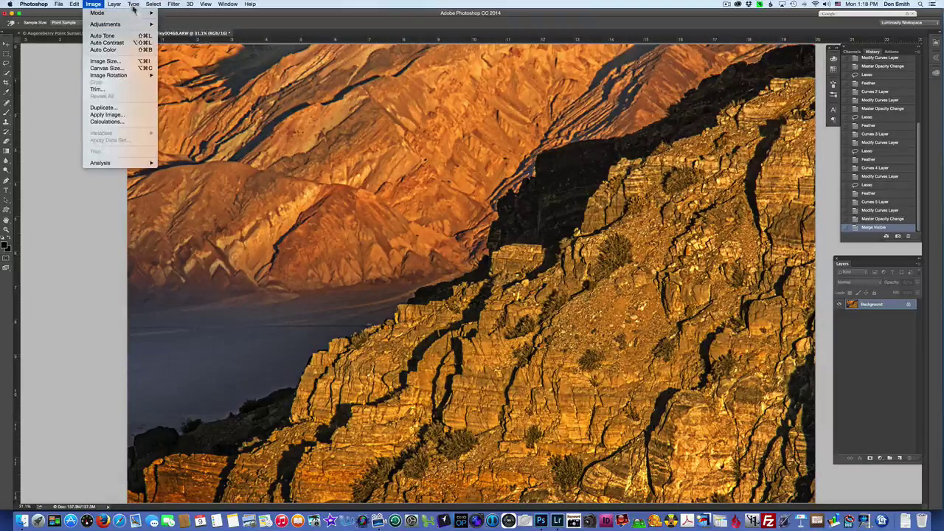
{"action": "left_click", "coordinate": [89, 271]}
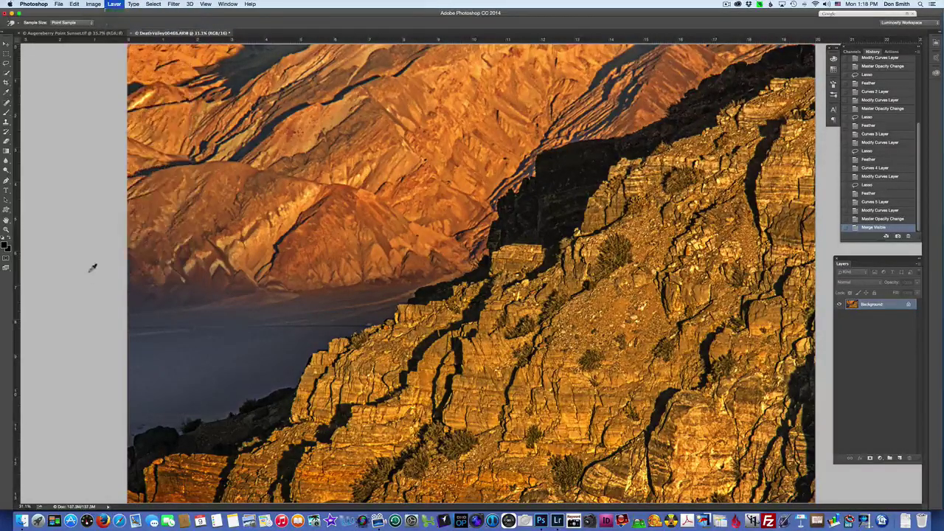
Send the photo to Perfect Effects 9, apply the Big Softy vignette, and reduce its layer opacity to about half
{"action": "left_click", "coordinate": [60, 5]}
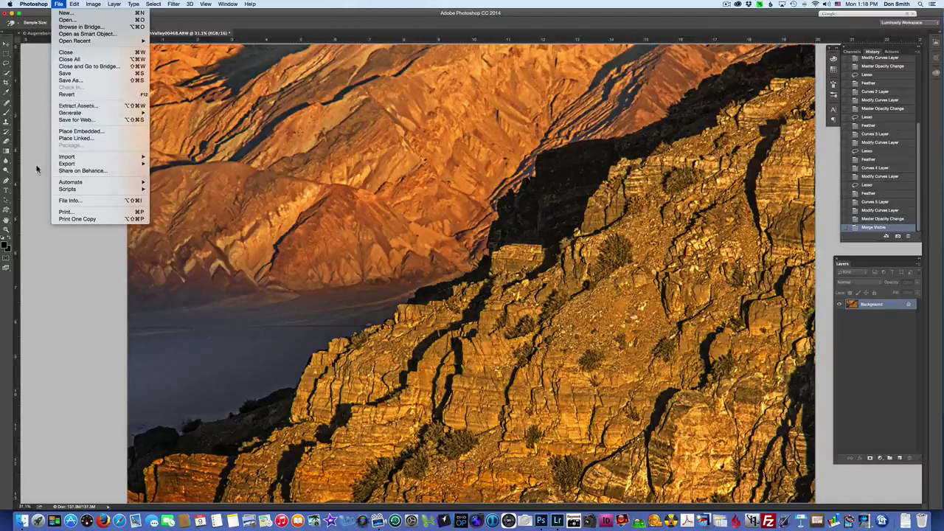
{"action": "mouse_move", "coordinate": [125, 184]}
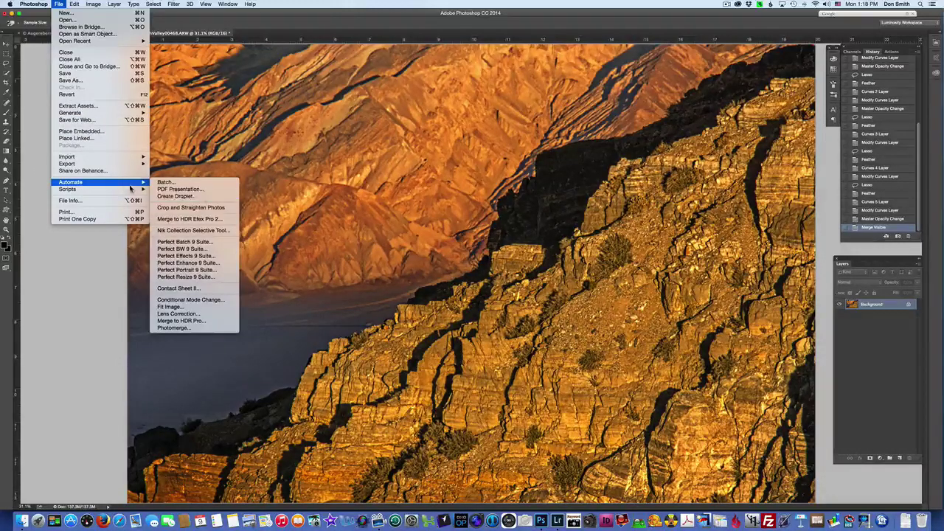
{"action": "left_click", "coordinate": [216, 256]}
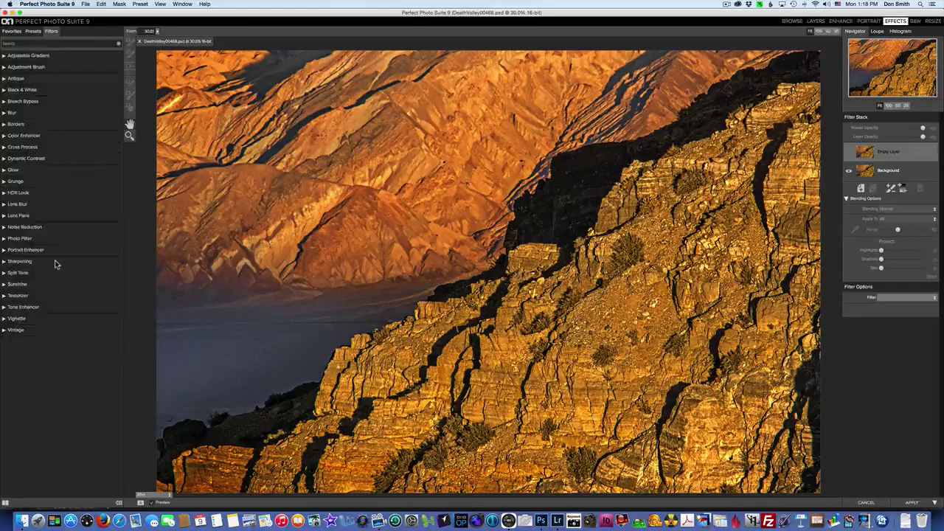
{"action": "left_click", "coordinate": [9, 319]}
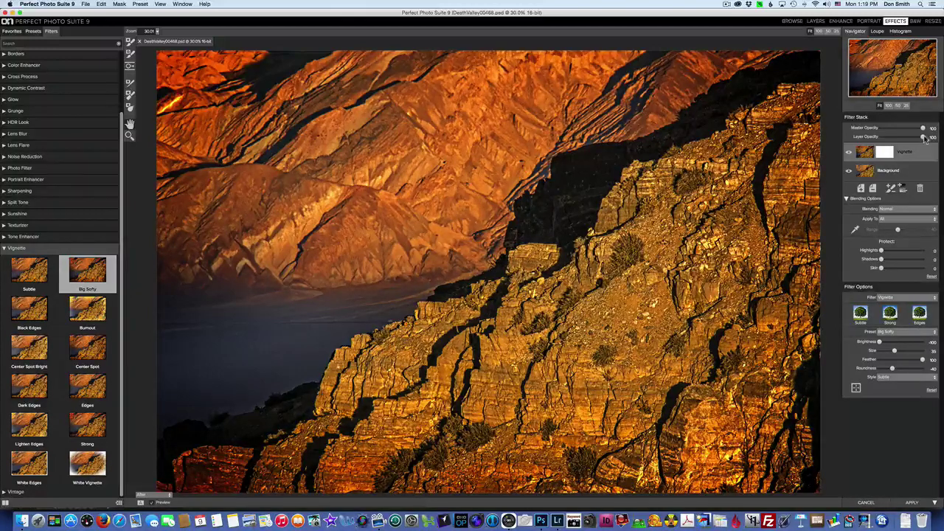
{"action": "left_click_drag", "start_coordinate": [923, 137], "coordinate": [902, 138]}
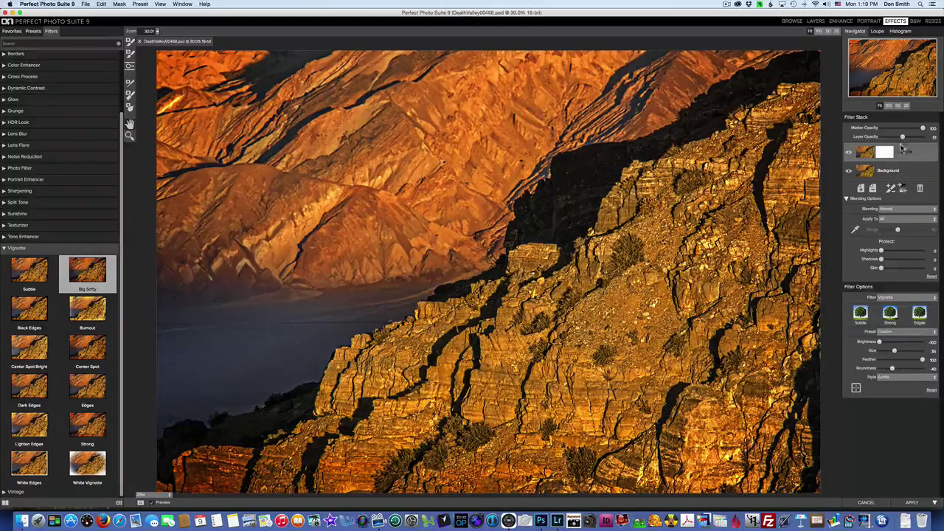
Paint out the vignette over the dark lower-left hill using a size 700 masking brush with a low opacity
{"action": "left_click", "coordinate": [131, 44]}
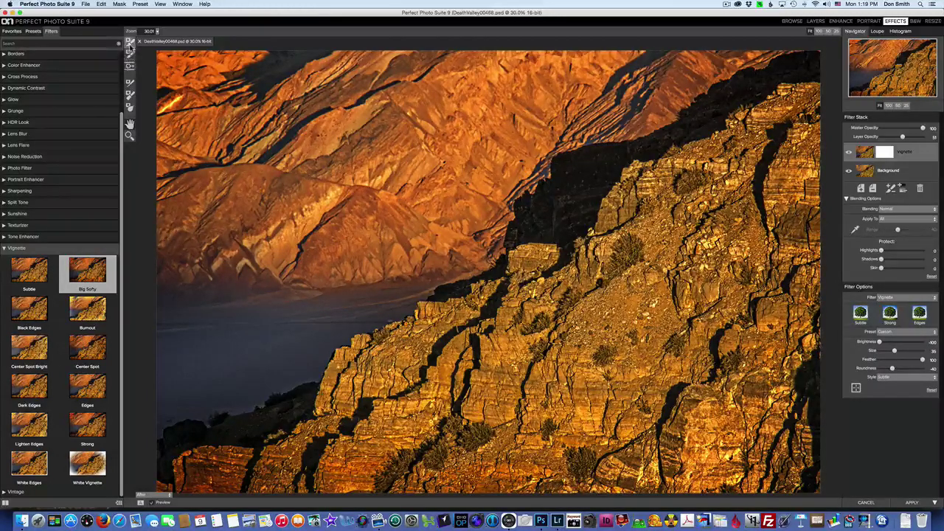
{"action": "left_click", "coordinate": [130, 43]}
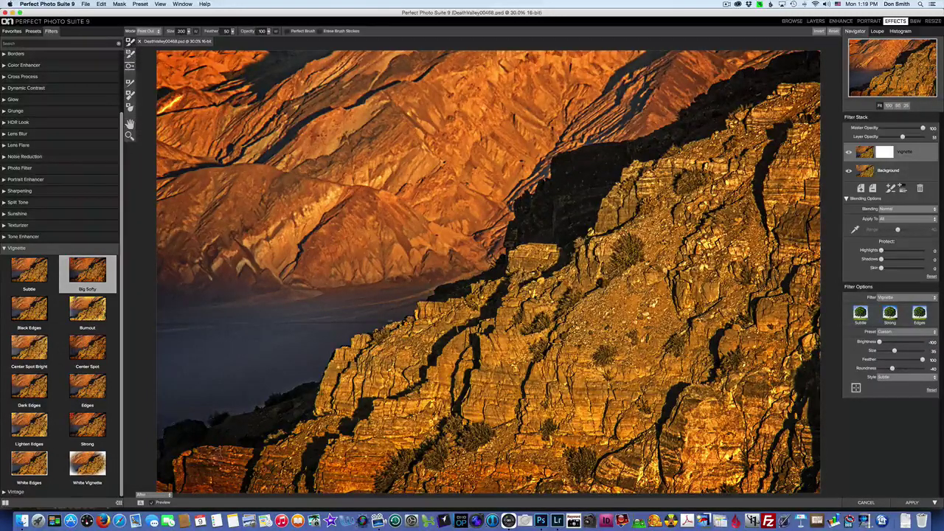
{"action": "key", "text": "bracketright"}
{"action": "key", "text": "bracketright"}
{"action": "key", "text": "bracketright"}
{"action": "key", "text": "bracketright"}
{"action": "key", "text": "bracketright"}
{"action": "left_click", "coordinate": [269, 36]}
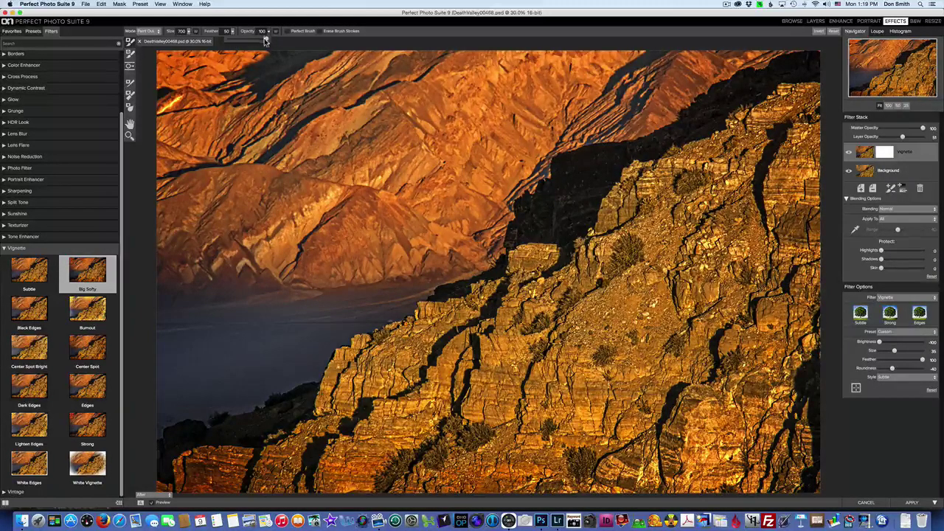
{"action": "left_click_drag", "start_coordinate": [265, 41], "coordinate": [243, 42]}
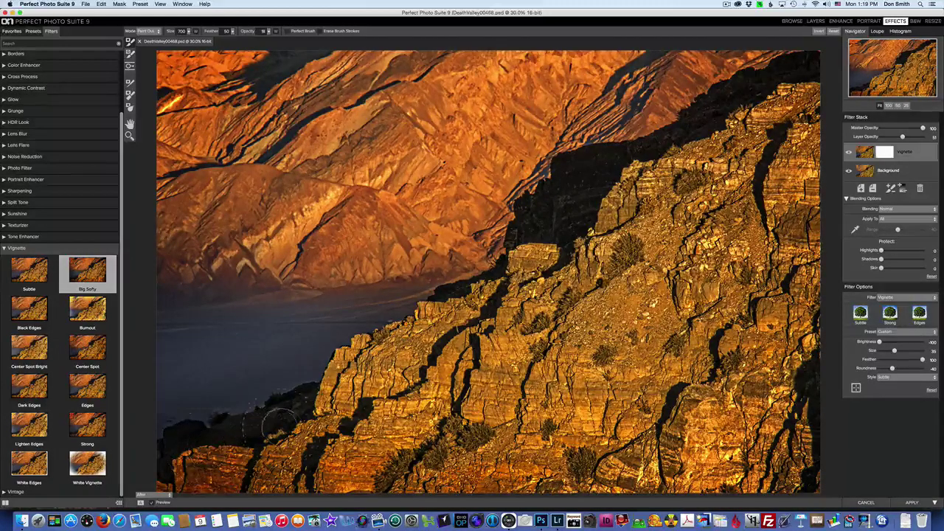
{"action": "mouse_move", "coordinate": [197, 435]}
{"action": "left_mouse_down"}
{"action": "mouse_move", "coordinate": [191, 442]}
{"action": "mouse_move", "coordinate": [222, 431]}
{"action": "mouse_move", "coordinate": [199, 446]}
{"action": "mouse_move", "coordinate": [262, 425]}
{"action": "mouse_move", "coordinate": [184, 451]}
{"action": "mouse_move", "coordinate": [264, 432]}
{"action": "mouse_move", "coordinate": [244, 429]}
{"action": "left_mouse_up"}
Paint out more of the vignette along the dark lower-left hill with a size 350 brush and apply the effect
{"action": "key", "text": "bracketleft"}
{"action": "key", "text": "bracketleft"}
{"action": "key", "text": "bracketleft"}
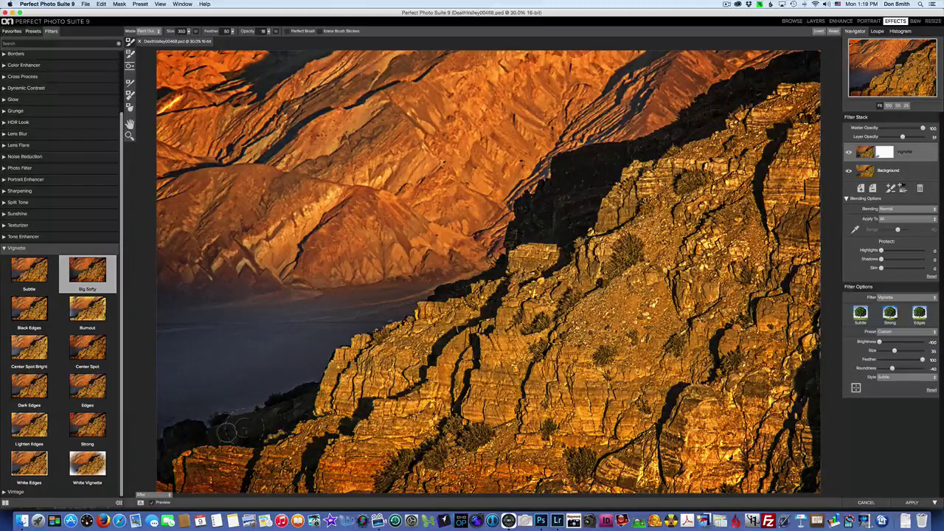
{"action": "mouse_move", "coordinate": [173, 435]}
{"action": "left_mouse_down"}
{"action": "mouse_move", "coordinate": [239, 427]}
{"action": "mouse_move", "coordinate": [203, 434]}
{"action": "mouse_move", "coordinate": [301, 401]}
{"action": "mouse_move", "coordinate": [309, 408]}
{"action": "mouse_move", "coordinate": [213, 439]}
{"action": "mouse_move", "coordinate": [255, 447]}
{"action": "mouse_move", "coordinate": [222, 460]}
{"action": "mouse_move", "coordinate": [253, 453]}
{"action": "left_mouse_up"}
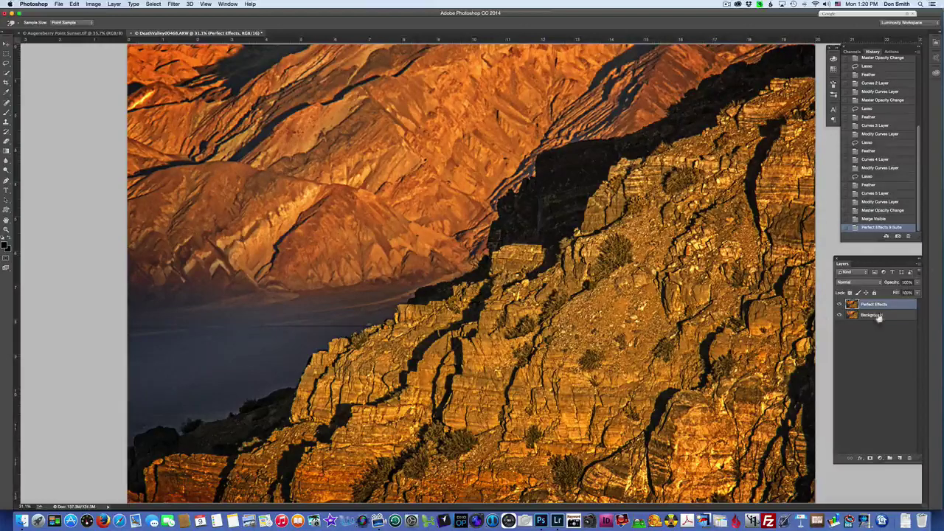
Merge the Perfect Effects layer down and flatten the image
{"action": "key", "text": "super+e"}
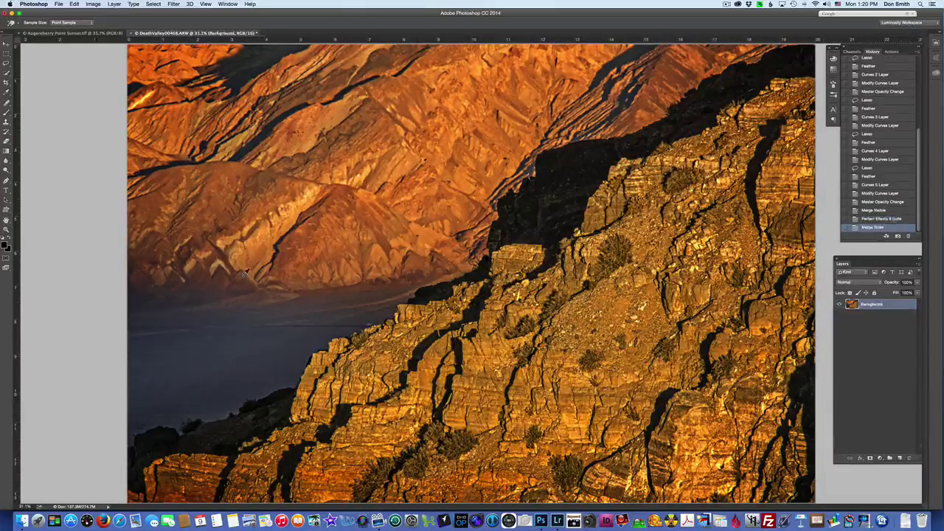
{"action": "left_click", "coordinate": [97, 5]}
{"action": "mouse_move", "coordinate": [115, 5]}
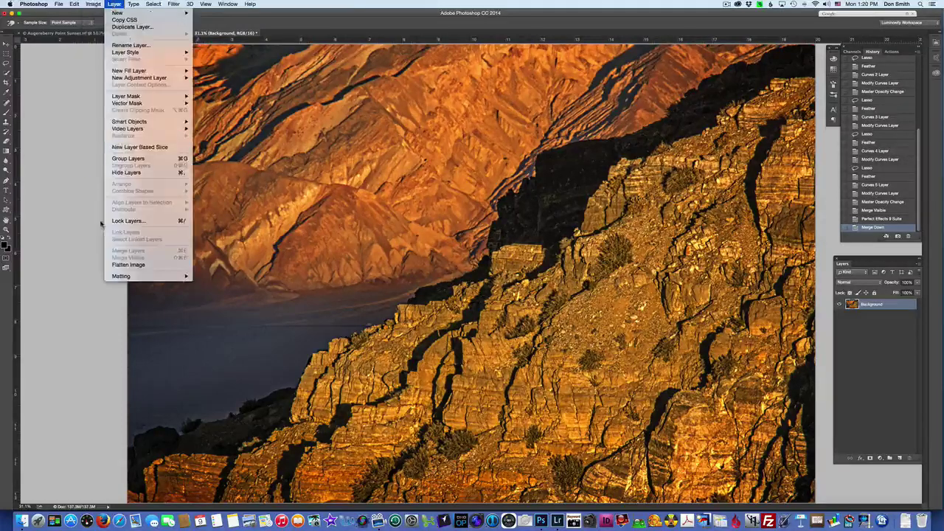
{"action": "left_click", "coordinate": [151, 264]}
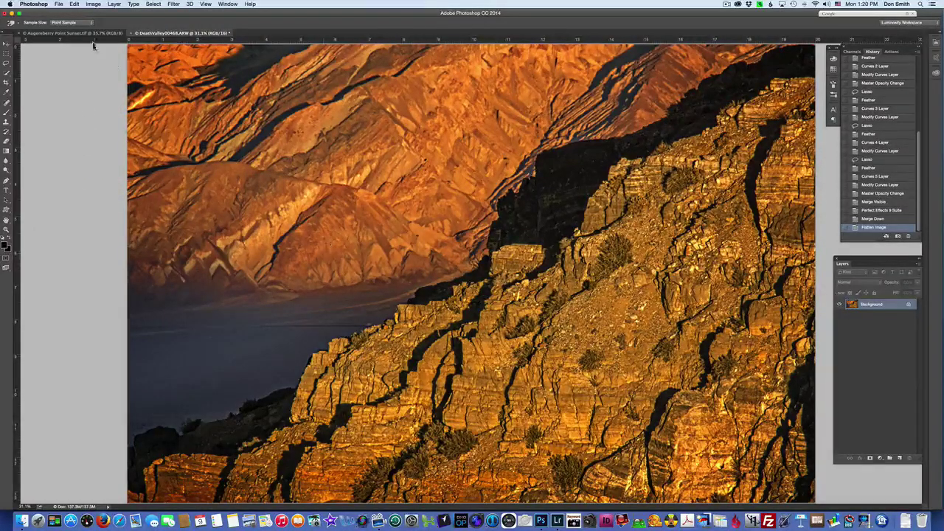
Convert the flattened photo to 8 bits per channel
{"action": "left_click", "coordinate": [93, 6]}
{"action": "mouse_move", "coordinate": [95, 13]}
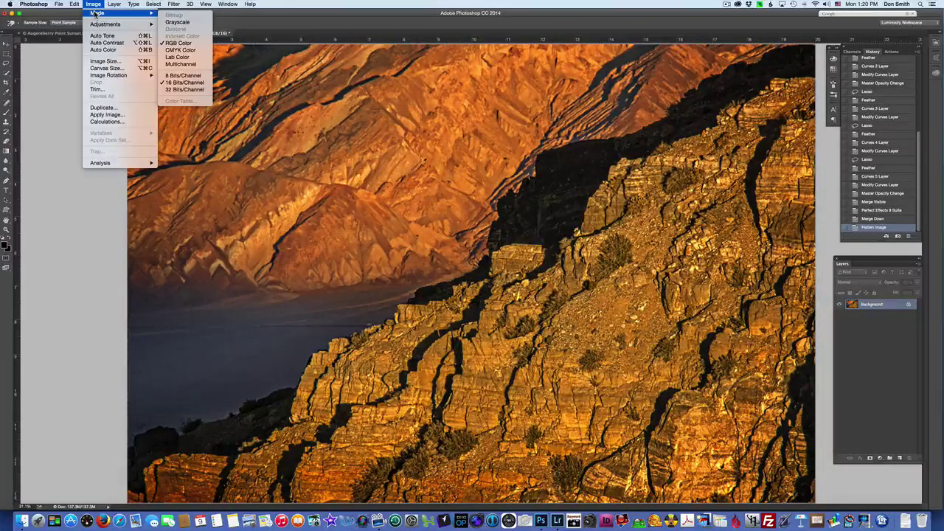
{"action": "left_click", "coordinate": [179, 76]}
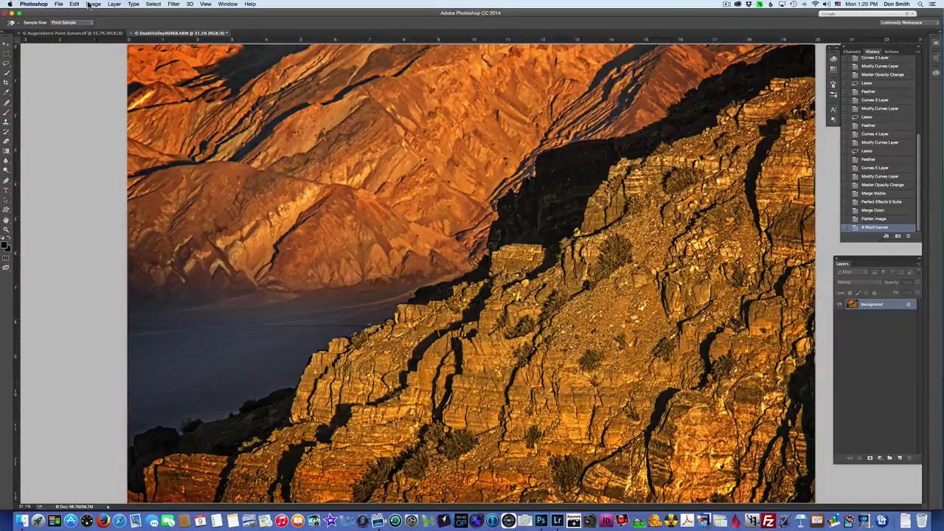
Open the 8-bit photo in the Perfect Resize 9 Suite plug-in
{"action": "left_click", "coordinate": [89, 4]}
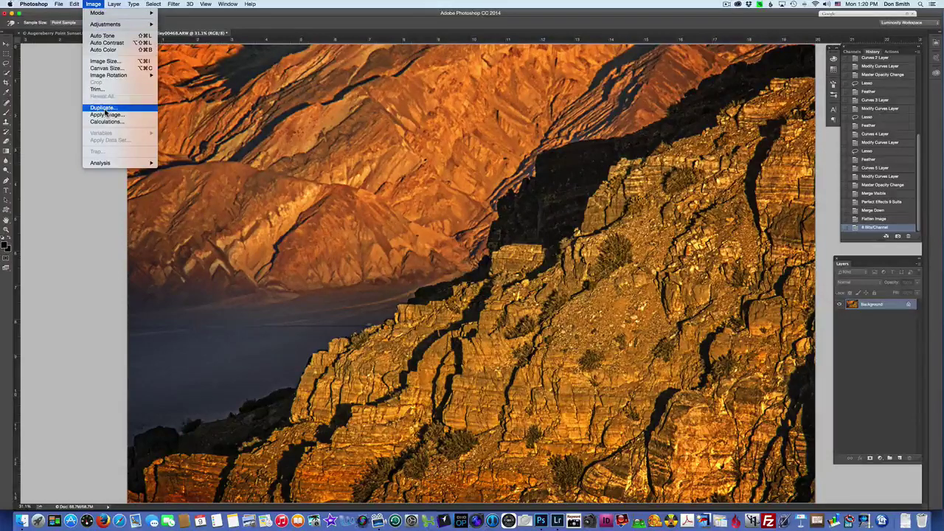
{"action": "left_click", "coordinate": [65, 97]}
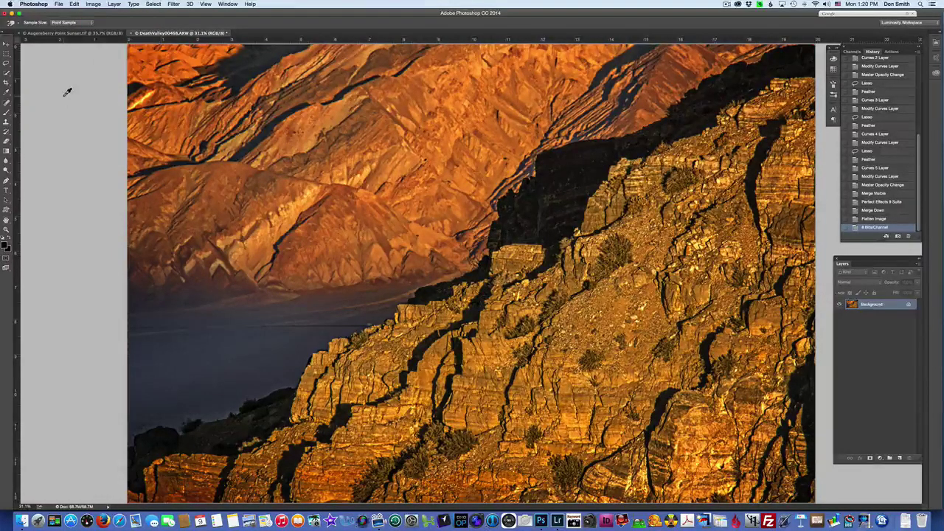
{"action": "left_click", "coordinate": [57, 4]}
{"action": "mouse_move", "coordinate": [76, 163]}
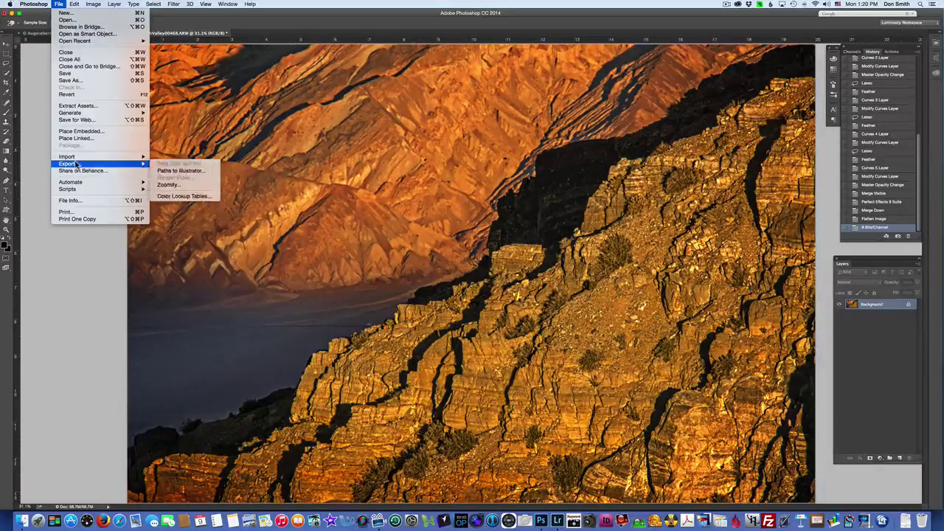
{"action": "mouse_move", "coordinate": [74, 182]}
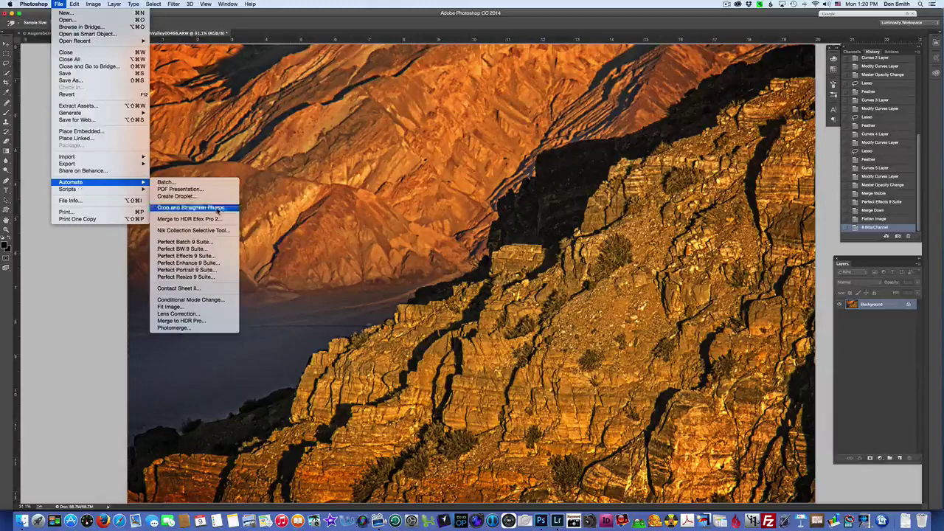
{"action": "left_click", "coordinate": [209, 278]}
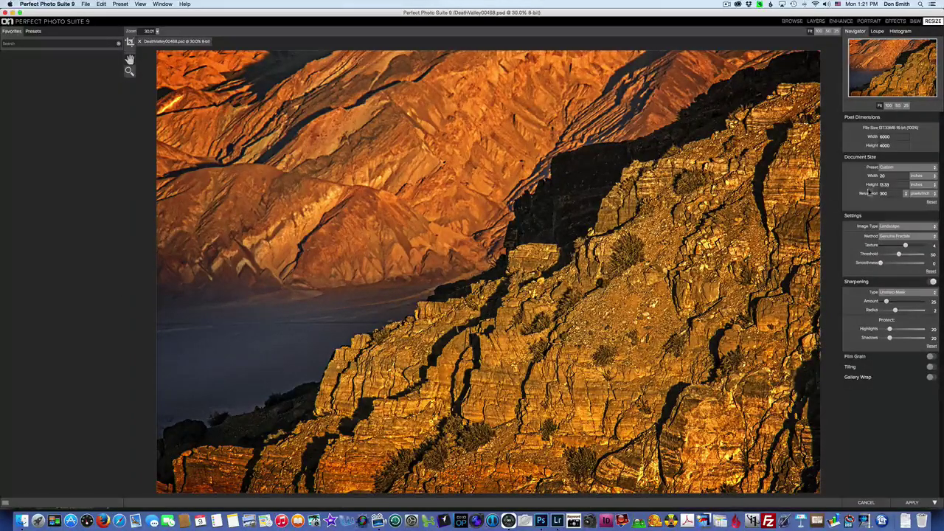
Set the document width to 17.4 inches at 300 pixels per inch and apply the resize
{"action": "left_click", "coordinate": [894, 176]}
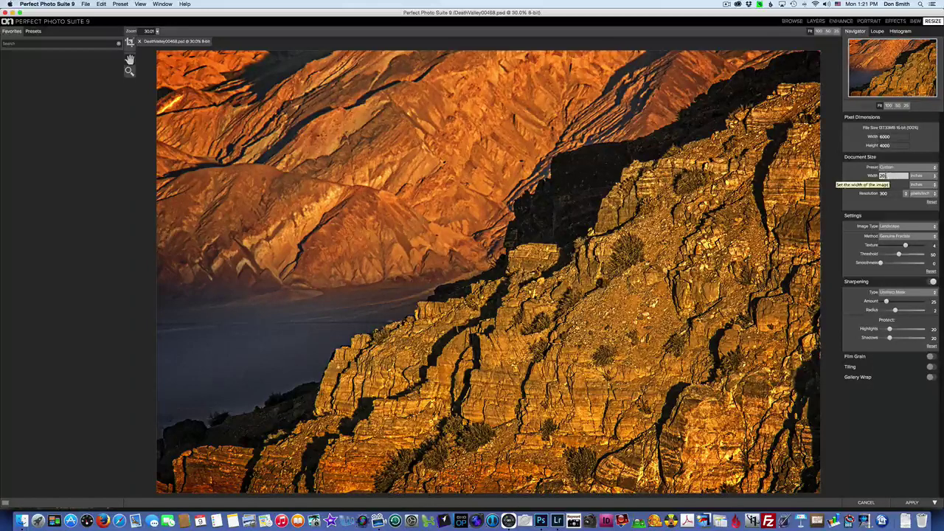
{"action": "left_click", "coordinate": [888, 184]}
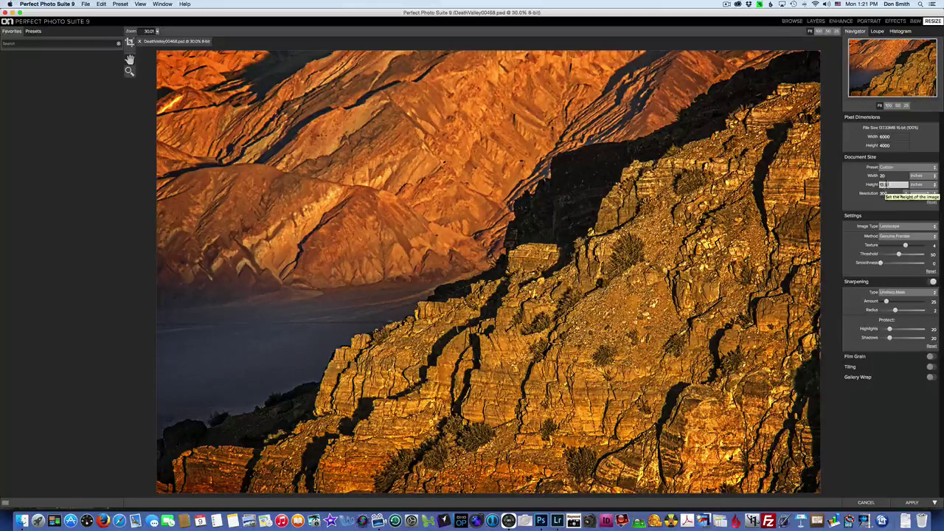
{"action": "left_click", "coordinate": [888, 175]}
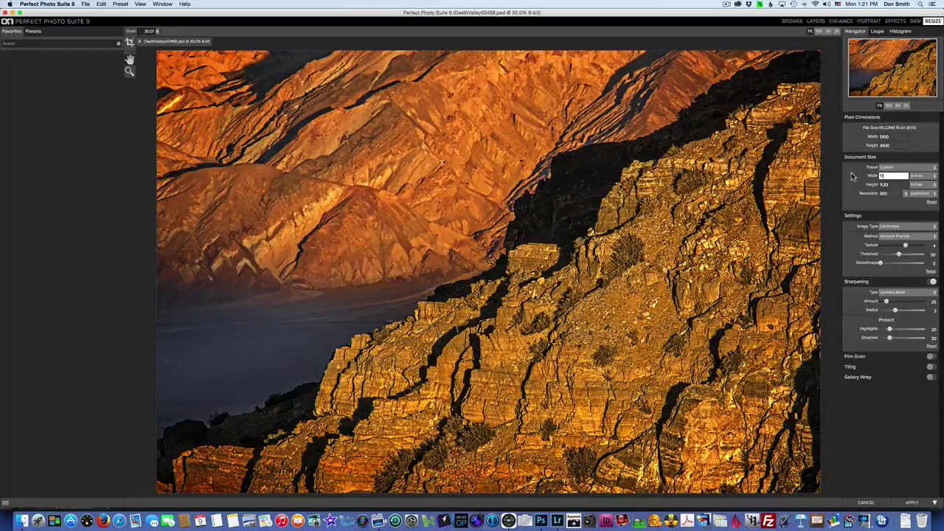
{"action": "type", "text": ".4"}
{"action": "left_click", "coordinate": [912, 503]}
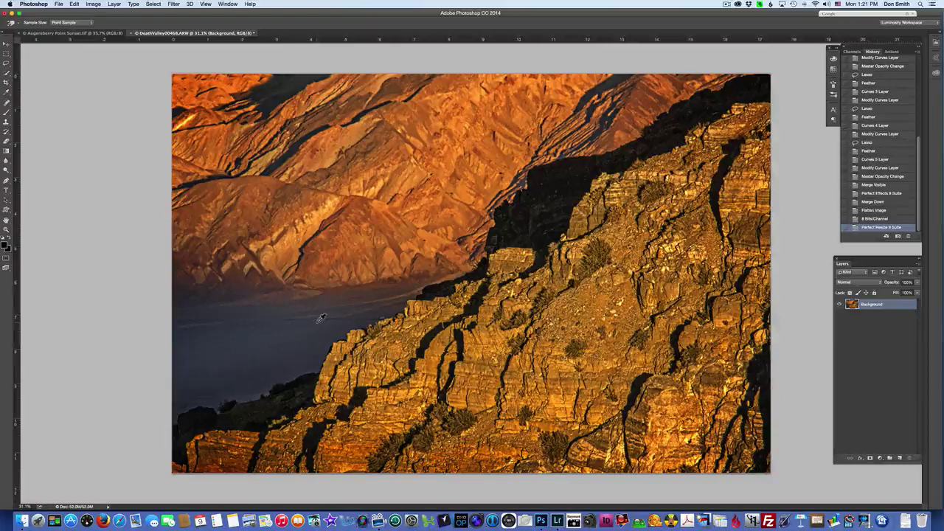
Check the resized photo's print size, resolution and pixel dimensions in Image Size
{"action": "left_click", "coordinate": [97, 6]}
{"action": "mouse_move", "coordinate": [98, 14]}
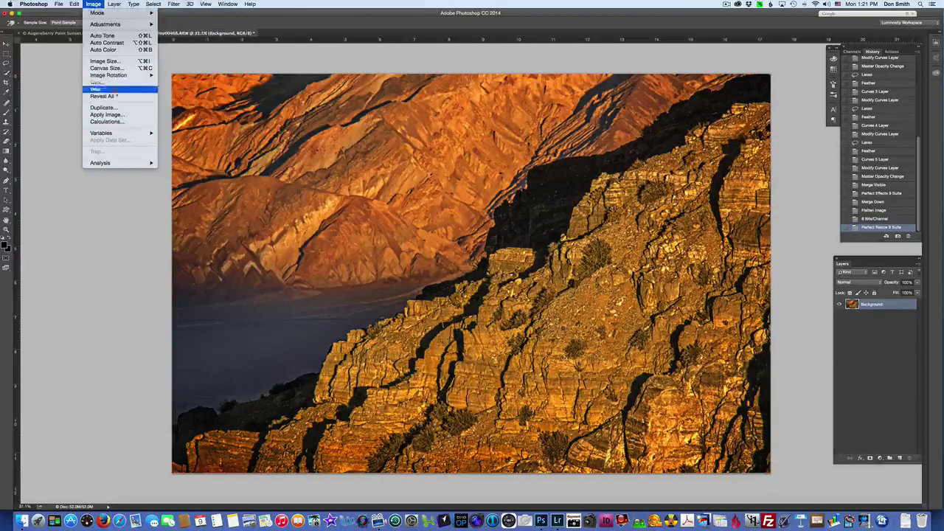
{"action": "left_click", "coordinate": [127, 61]}
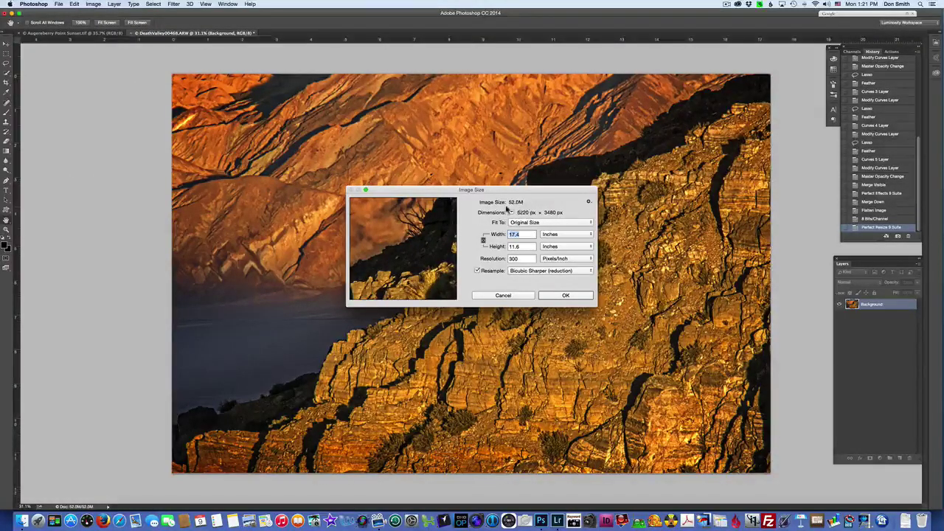
{"action": "left_click", "coordinate": [587, 296]}
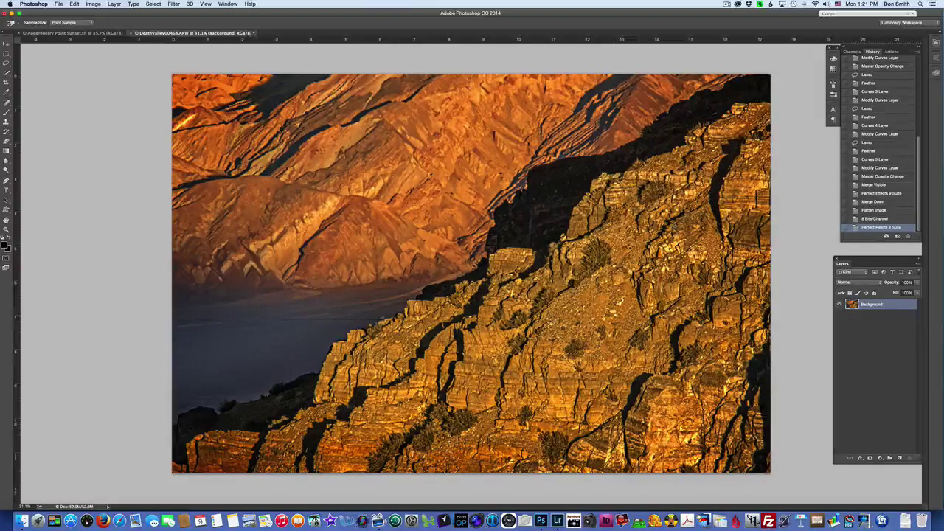
Sharpen the photo with the Nik Output Sharpener at its Display preset settings and collapse the Nik filter list
{"action": "left_click", "coordinate": [907, 14]}
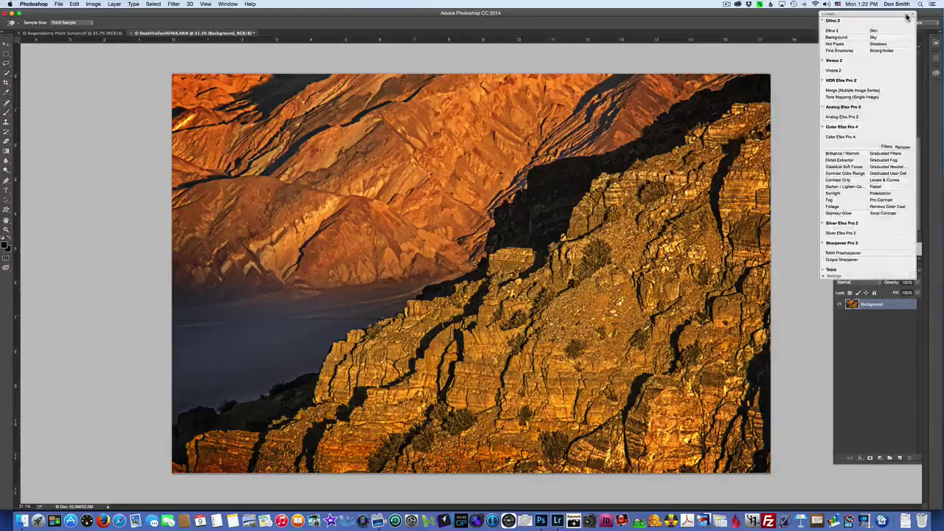
{"action": "left_click", "coordinate": [856, 261]}
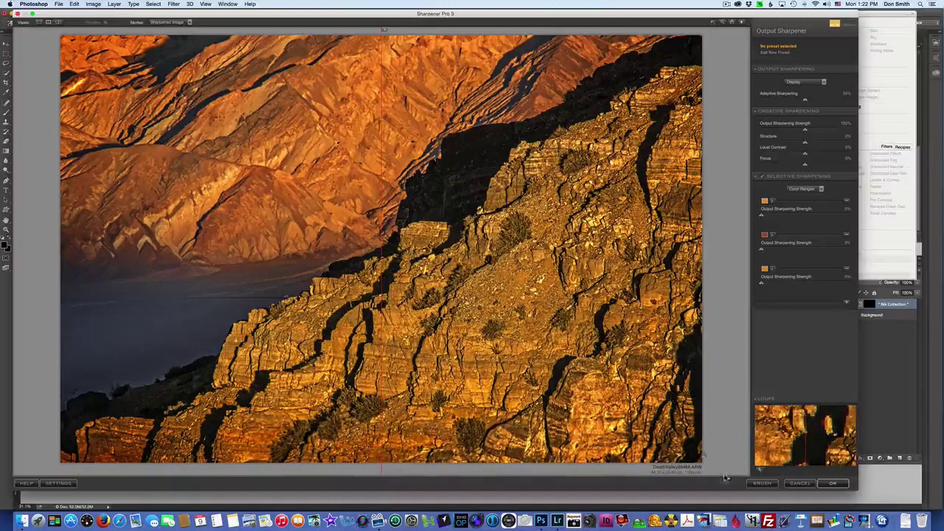
{"action": "left_click", "coordinate": [836, 484]}
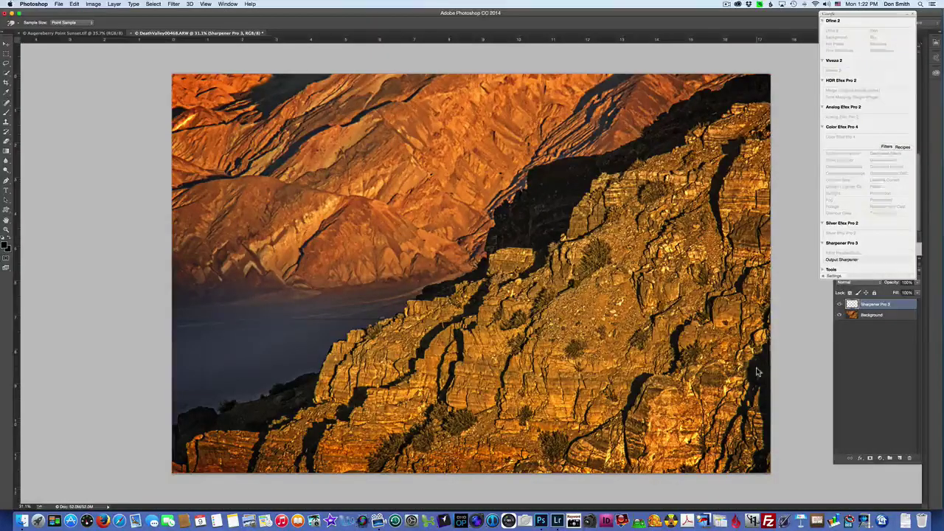
{"action": "left_click", "coordinate": [910, 12]}
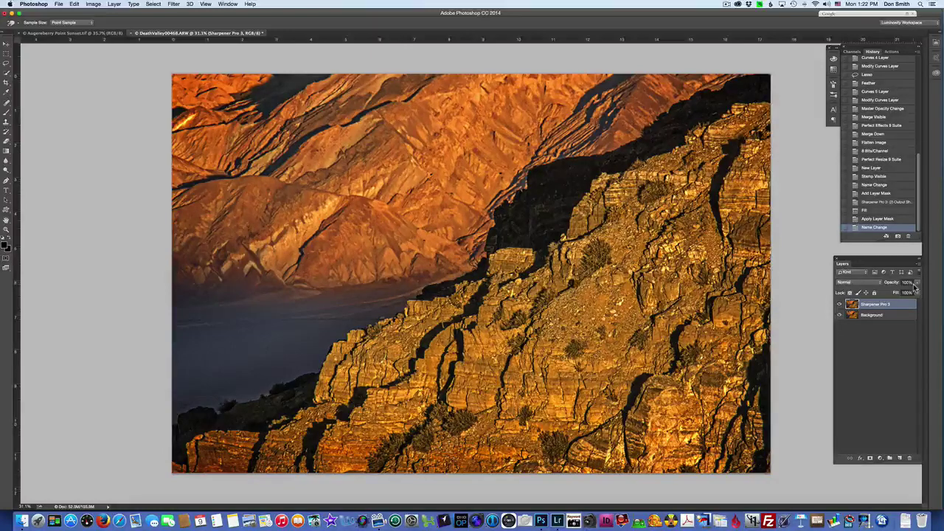
Add a layer mask to the Sharpener Pro 3 layer and reduce the layer's opacity to 22%, judging the sharpening at 100% magnification
{"action": "left_click", "coordinate": [869, 458]}
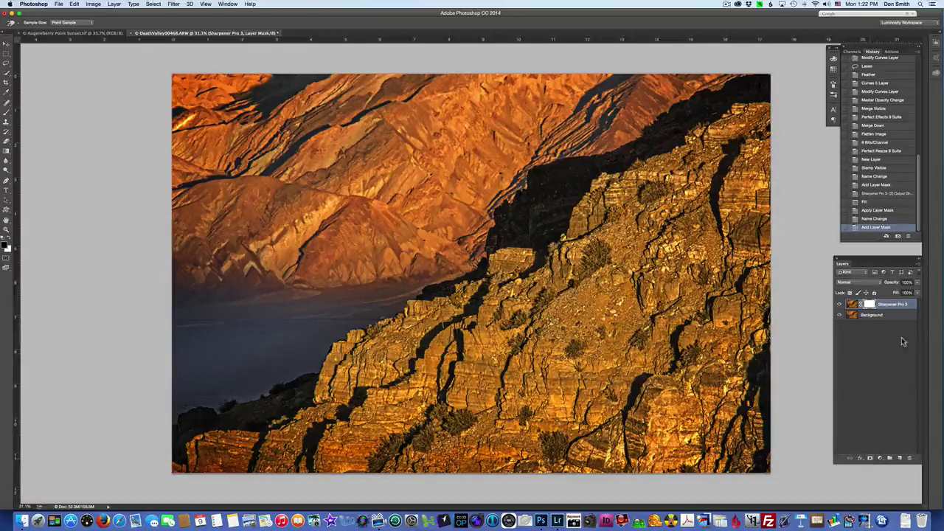
{"action": "left_click", "coordinate": [7, 230]}
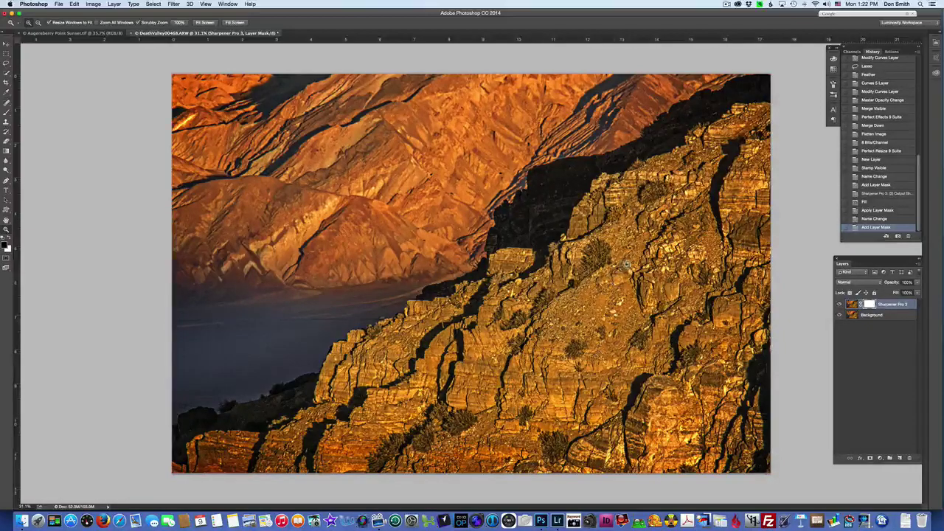
{"action": "left_click", "coordinate": [655, 255]}
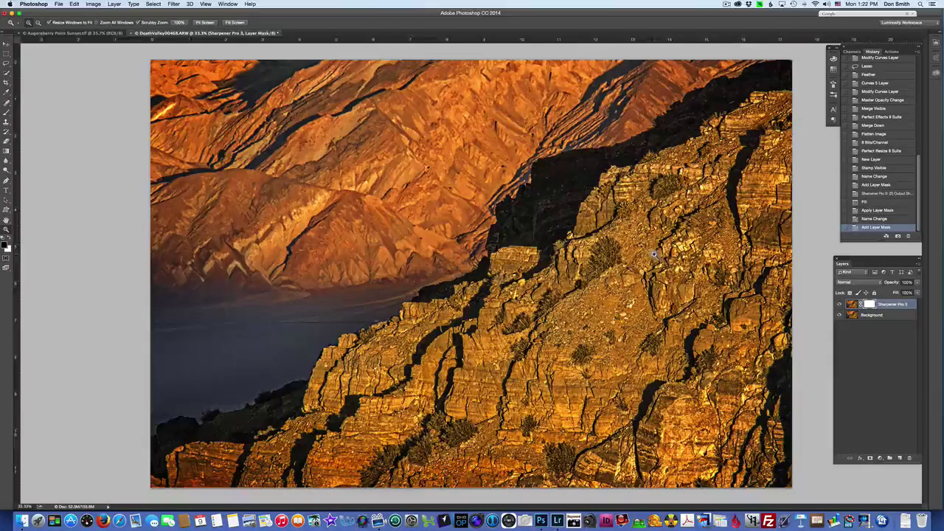
{"action": "left_click", "coordinate": [664, 251]}
{"action": "left_click", "coordinate": [663, 250]}
{"action": "left_click", "coordinate": [664, 251]}
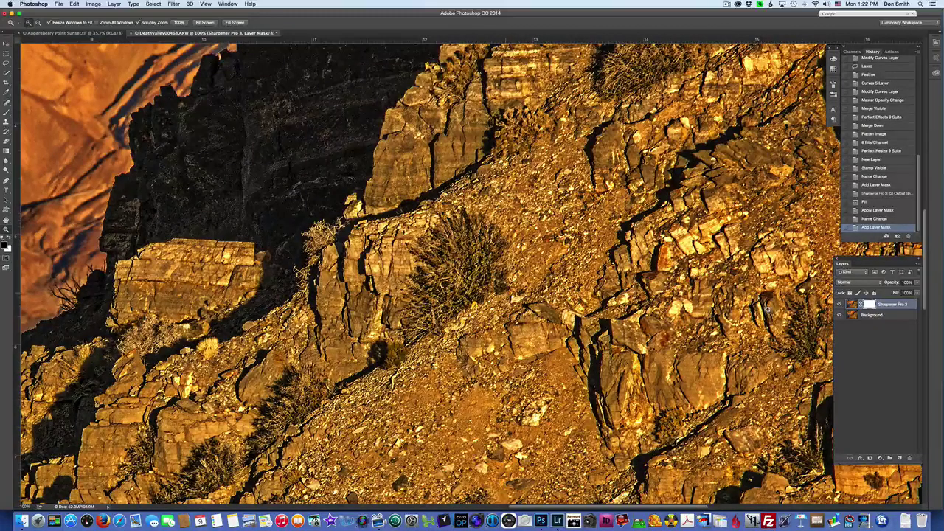
{"action": "left_click", "coordinate": [917, 283]}
{"action": "left_click_drag", "start_coordinate": [917, 294], "coordinate": [867, 303]}
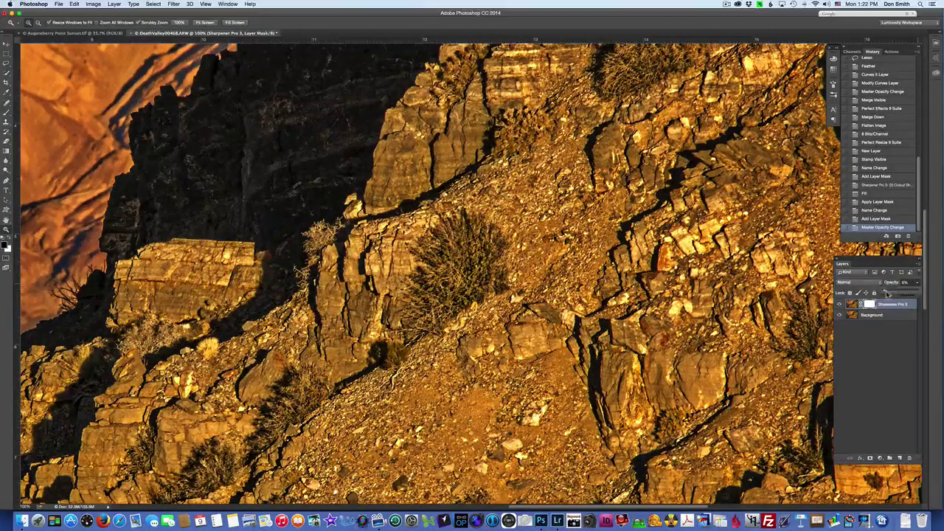
{"action": "mouse_move", "coordinate": [884, 293]}
{"action": "left_mouse_down"}
{"action": "mouse_move", "coordinate": [905, 293]}
{"action": "mouse_move", "coordinate": [877, 294]}
{"action": "mouse_move", "coordinate": [890, 293]}
{"action": "left_mouse_up"}
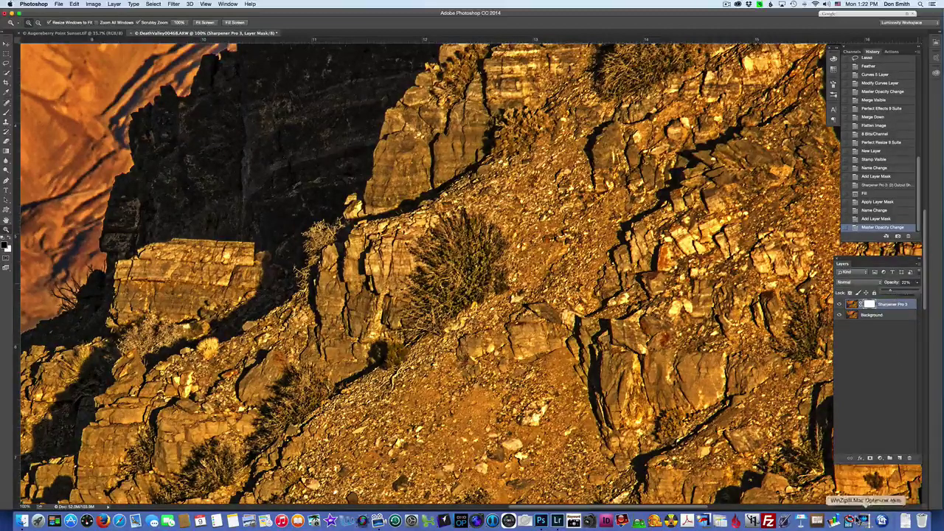
{"action": "left_click", "coordinate": [887, 393]}
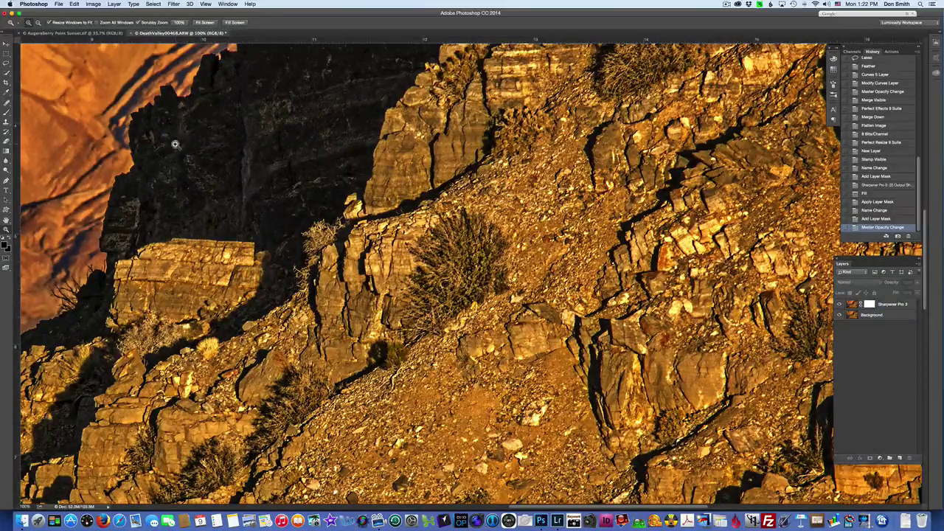
{"action": "left_click_drag", "start_coordinate": [179, 145], "coordinate": [476, 314]}
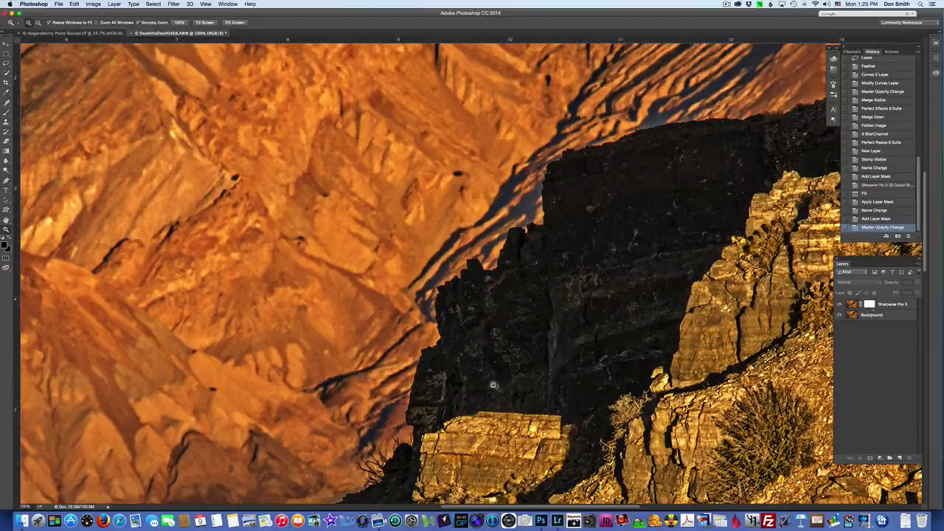
Paint black over the distant mountains and valley floor on the Sharpener Pro 3 layer with a size 1700 brush at 100% opacity and 50% flow
{"action": "left_click", "coordinate": [889, 312]}
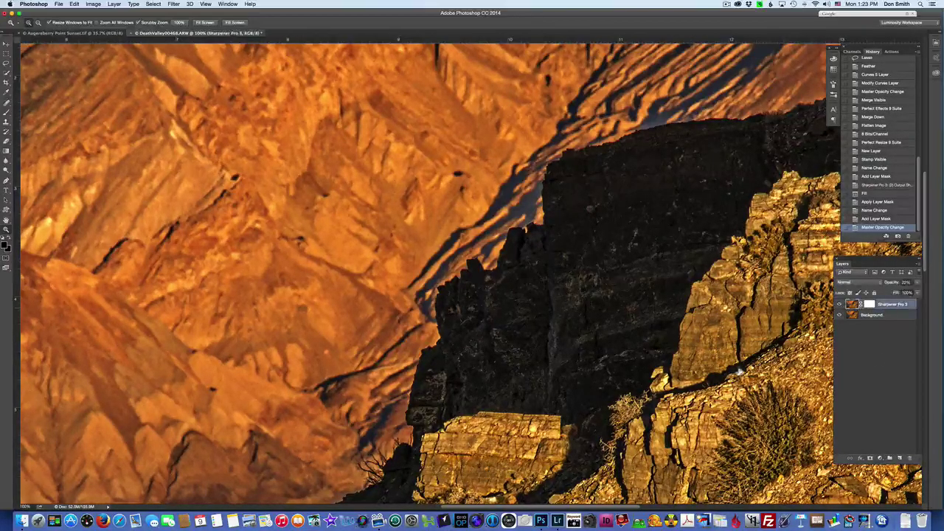
{"action": "key", "text": "super+0"}
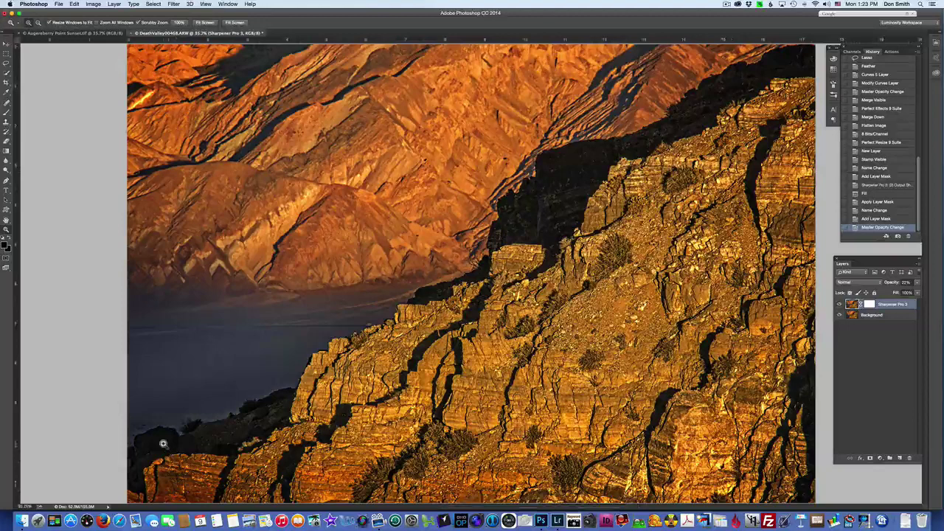
{"action": "key", "text": "b"}
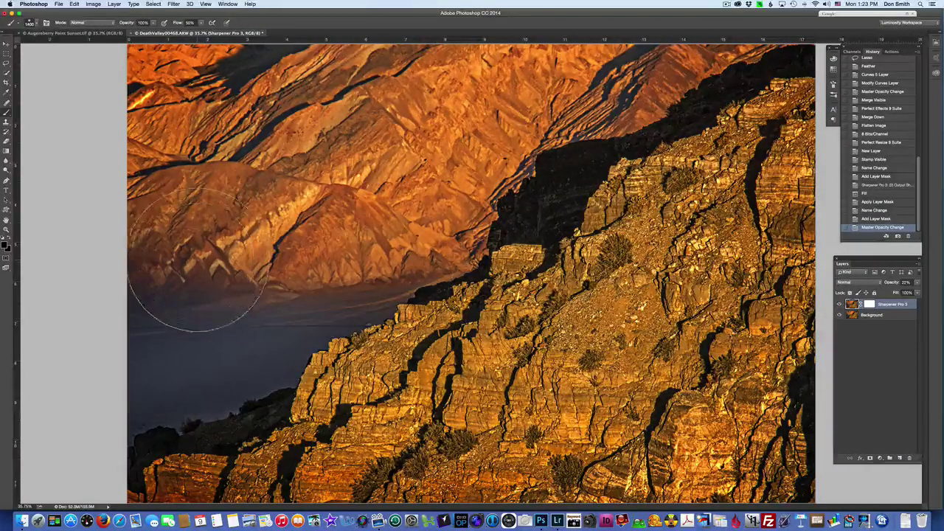
{"action": "key", "text": "bracketright"}
{"action": "key", "text": "bracketright"}
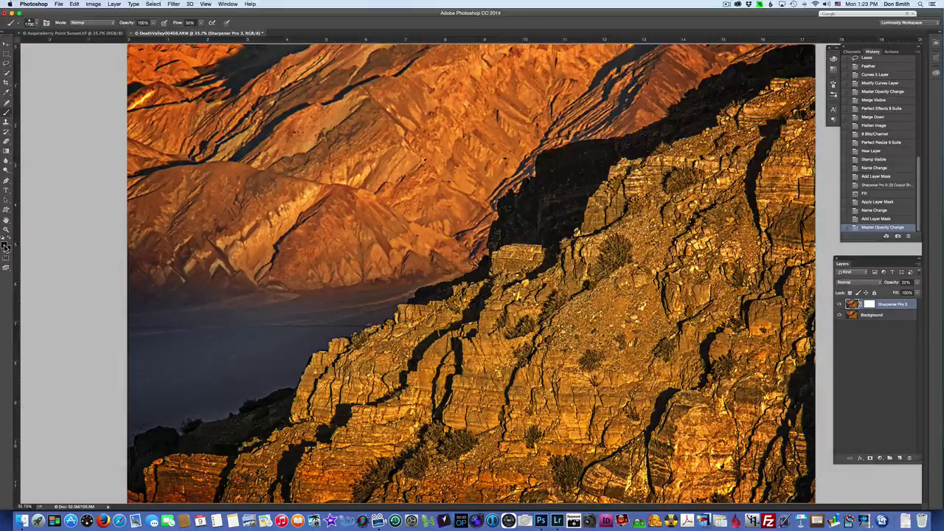
{"action": "key", "text": "d"}
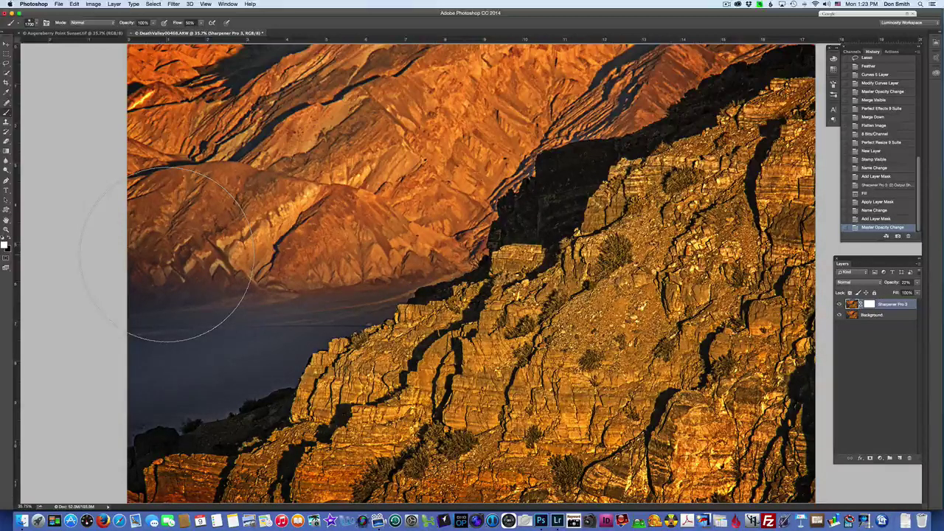
{"action": "key", "text": "x"}
{"action": "left_click", "coordinate": [167, 254]}
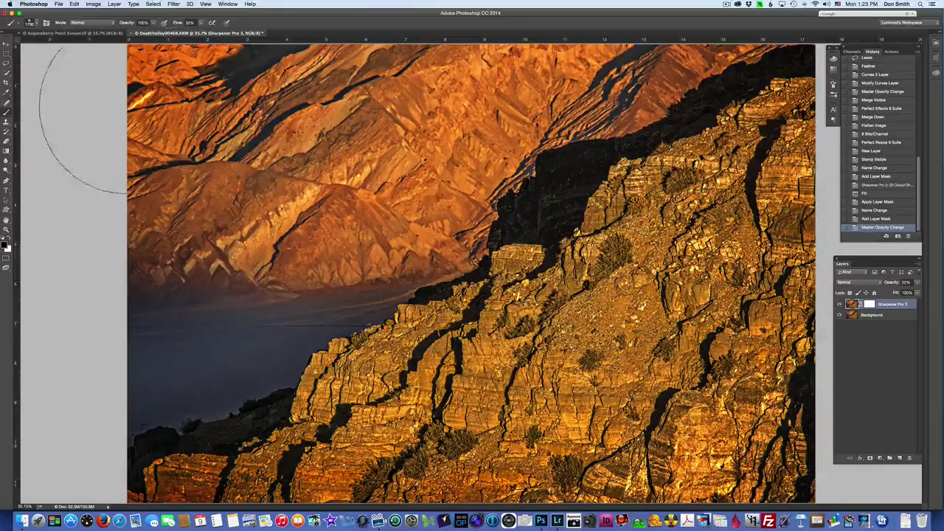
{"action": "left_click_drag", "start_coordinate": [59, 88], "coordinate": [185, 103]}
{"action": "mouse_move", "coordinate": [199, 59]}
{"action": "left_mouse_down"}
{"action": "mouse_move", "coordinate": [368, 155]}
{"action": "mouse_move", "coordinate": [162, 266]}
{"action": "mouse_move", "coordinate": [428, 147]}
{"action": "mouse_move", "coordinate": [148, 335]}
{"action": "mouse_move", "coordinate": [442, 243]}
{"action": "mouse_move", "coordinate": [517, 125]}
{"action": "mouse_move", "coordinate": [575, 4]}
{"action": "mouse_move", "coordinate": [646, 4]}
{"action": "mouse_move", "coordinate": [398, 81]}
{"action": "left_mouse_up"}
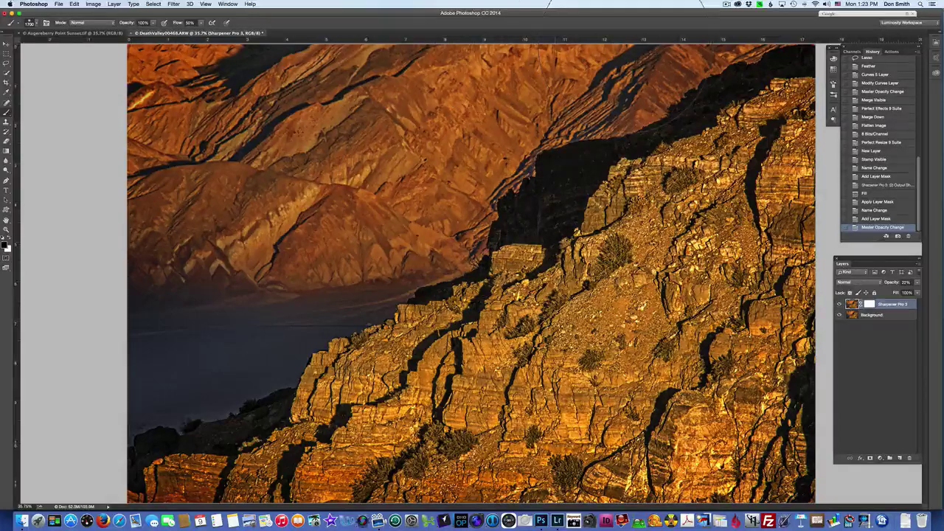
{"action": "left_click", "coordinate": [189, 347]}
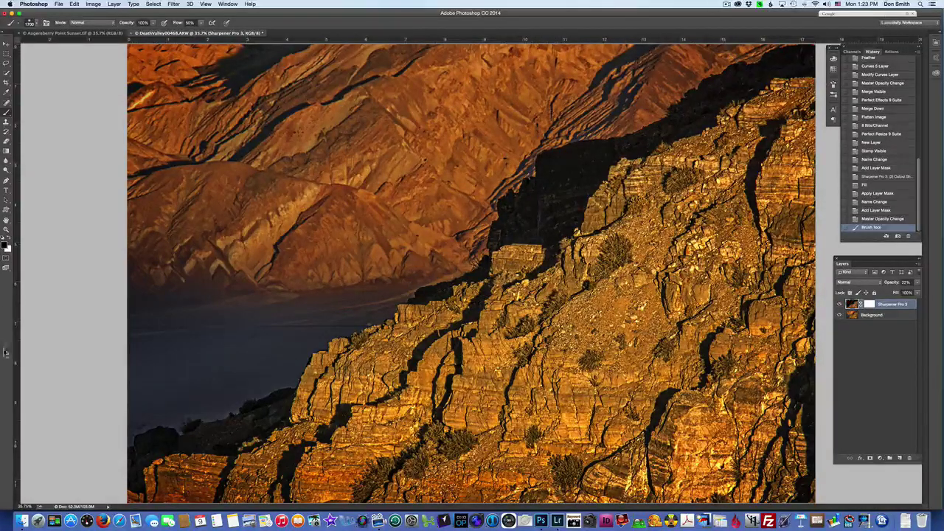
Inspect the painted mountains at 100% magnification and merge the Sharpener Pro 3 layer down into the background
{"action": "key", "text": "z"}
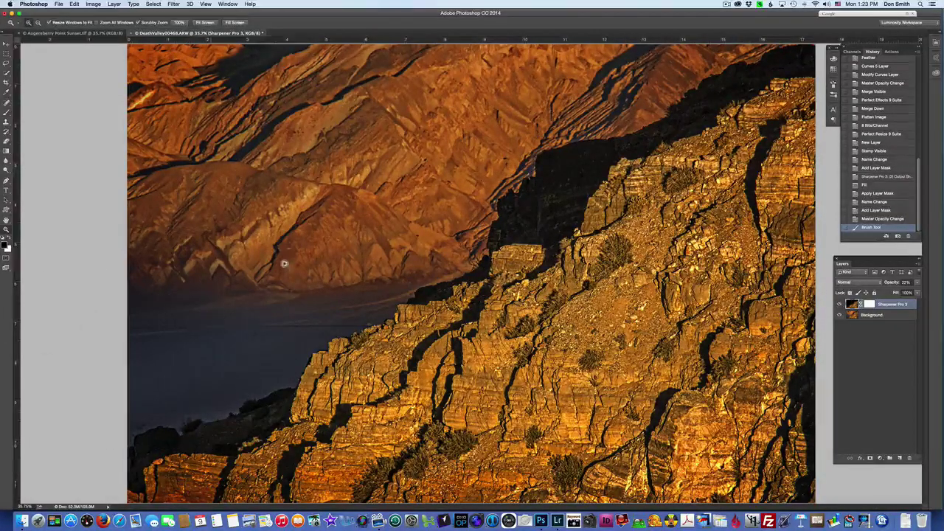
{"action": "left_click", "coordinate": [358, 230]}
{"action": "left_click", "coordinate": [358, 230]}
{"action": "left_click", "coordinate": [358, 230]}
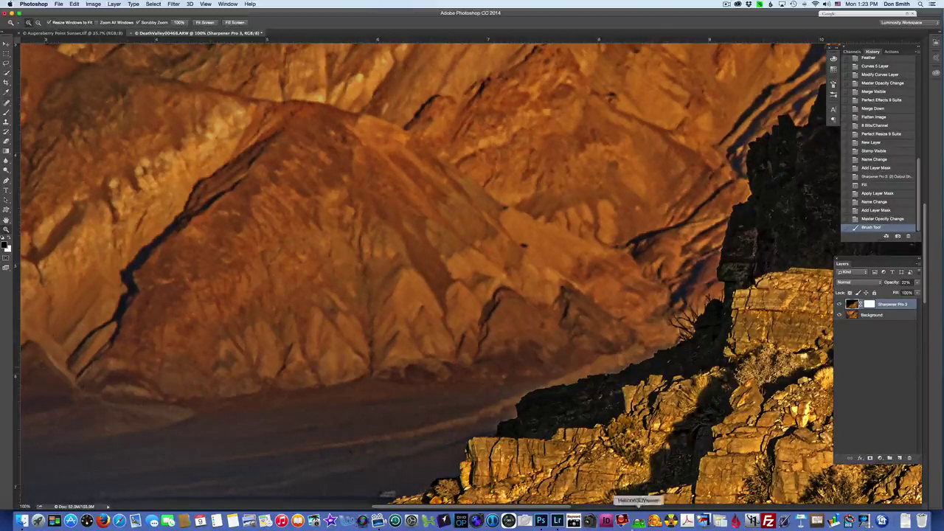
{"action": "key", "text": "super+0"}
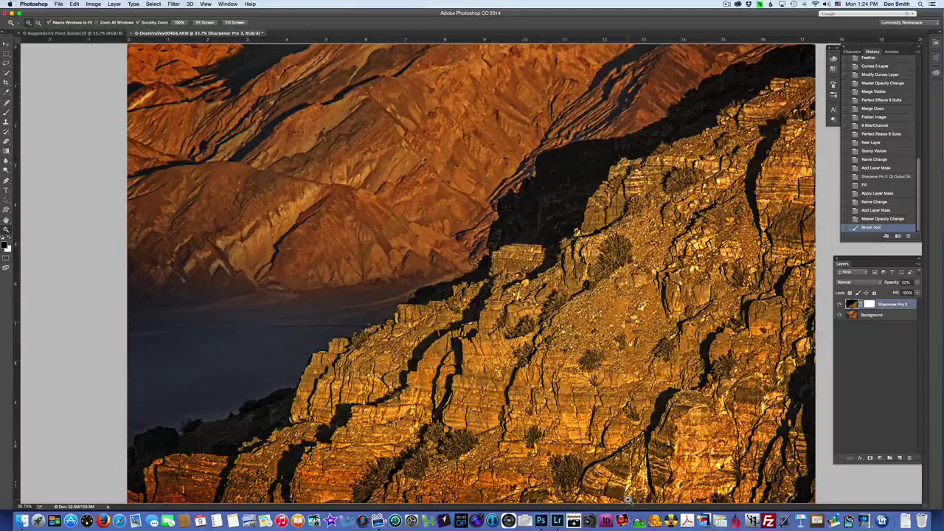
{"action": "key", "text": "super+e"}
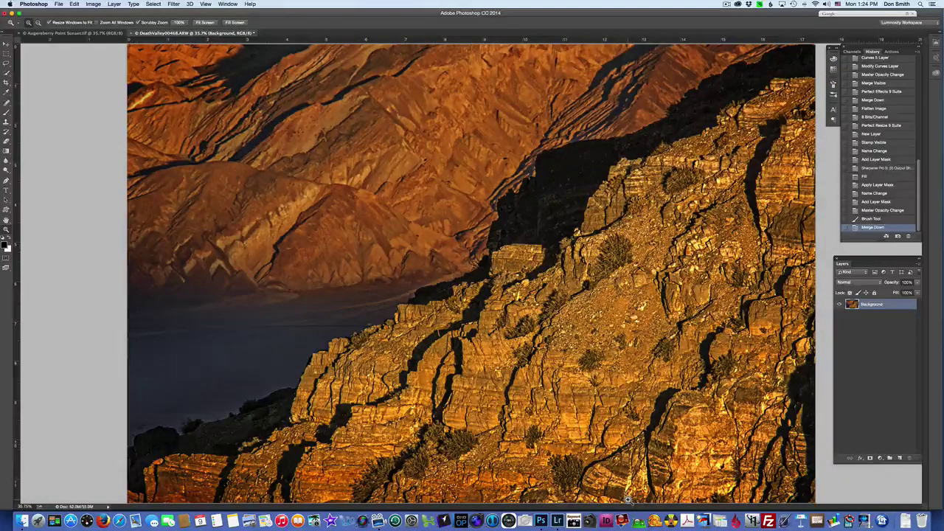